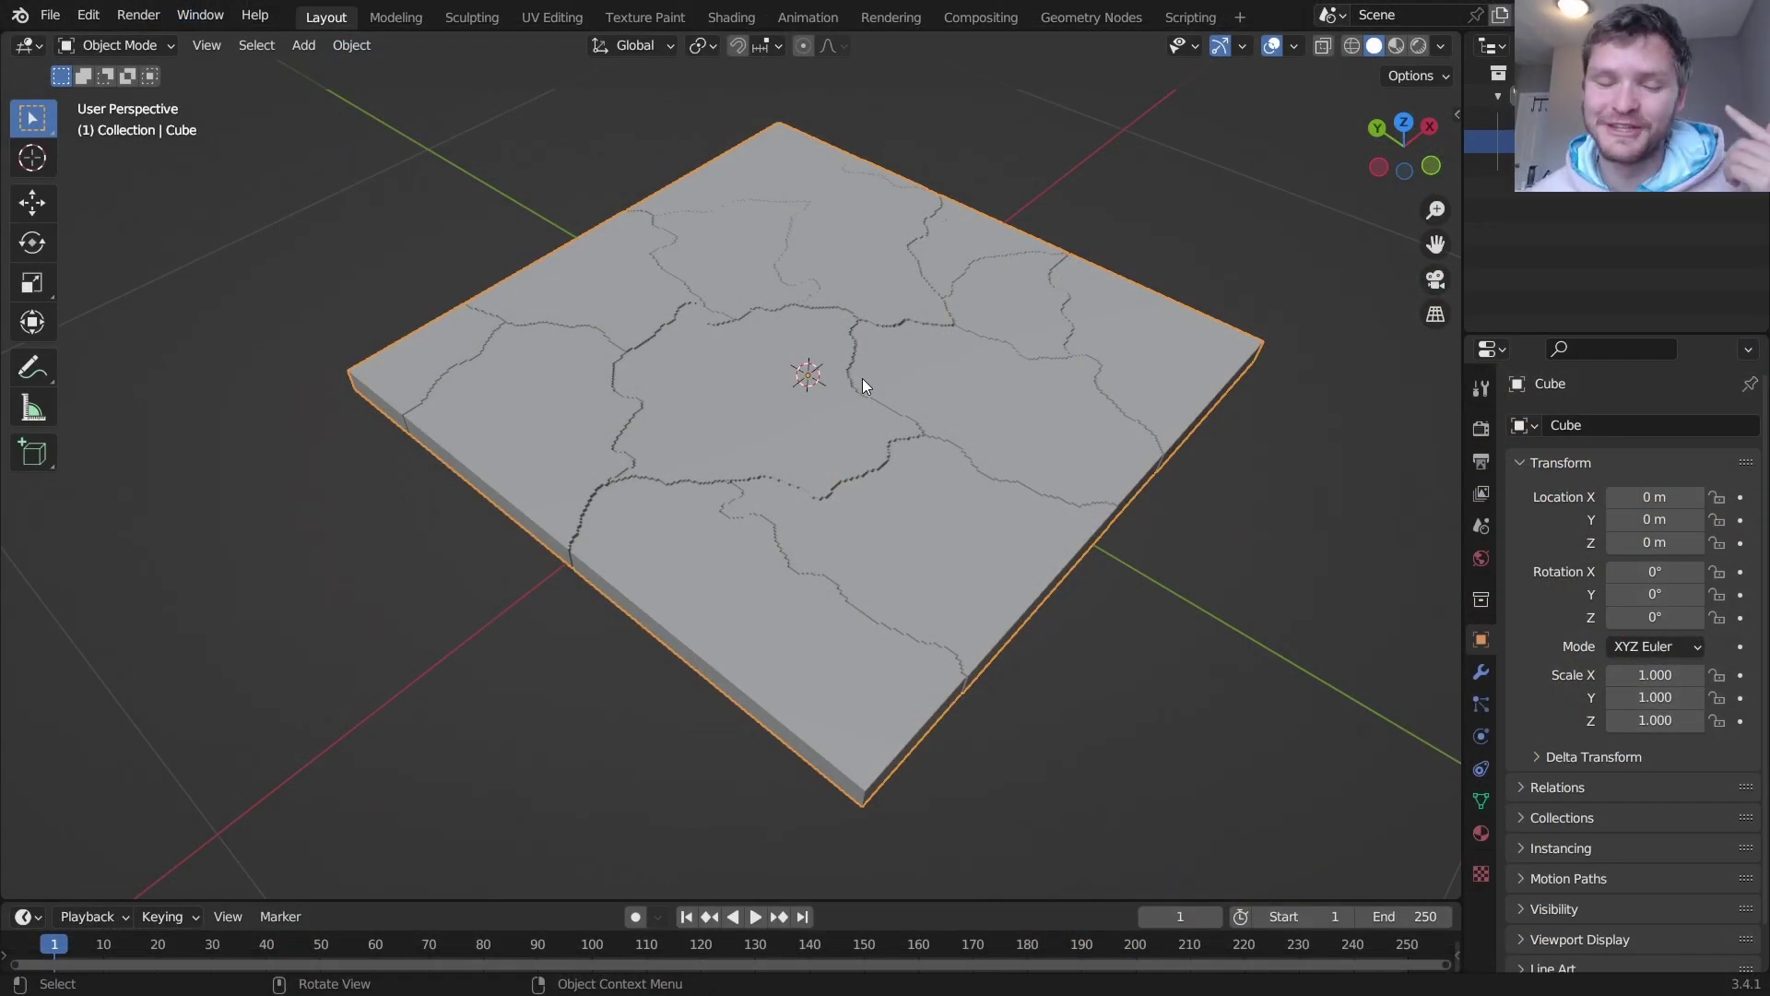
middle_click_drag(811, 275, 876, 387)
scroll(876, 387, "up", 2)
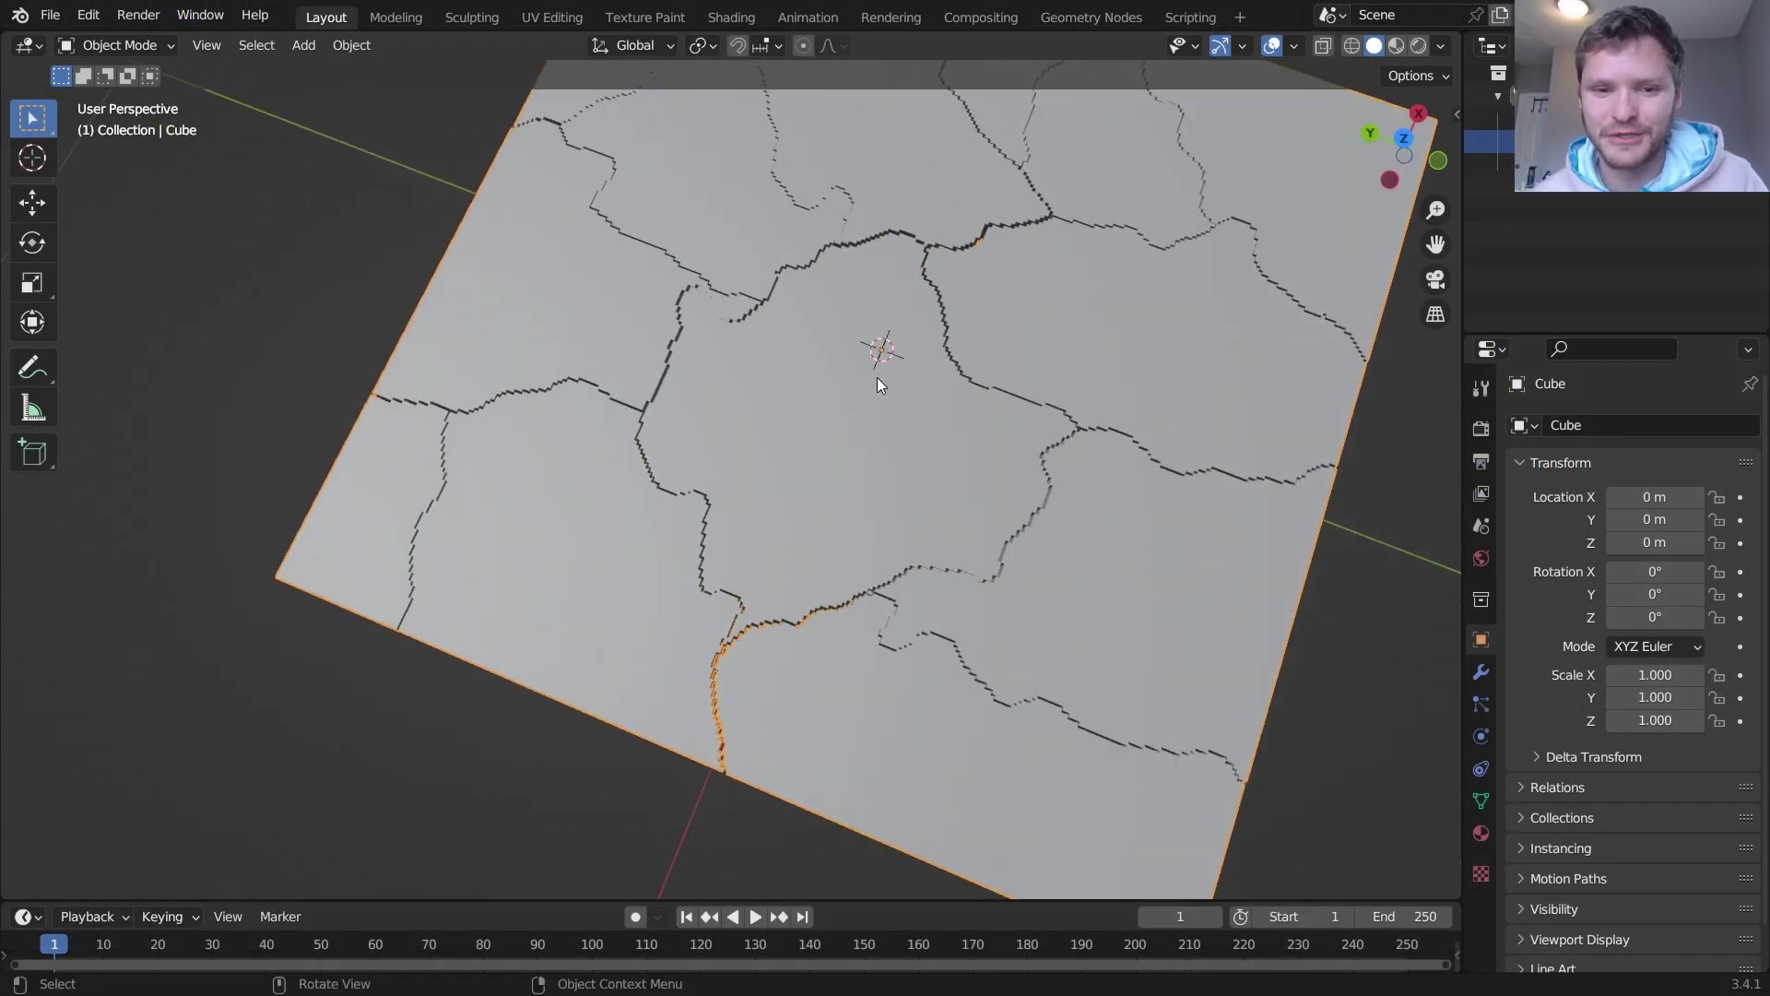
mouse_move(790, 619)
left_mouse_down()
mouse_move(1028, 526)
mouse_move(896, 374)
mouse_move(728, 276)
mouse_move(760, 561)
left_mouse_up()
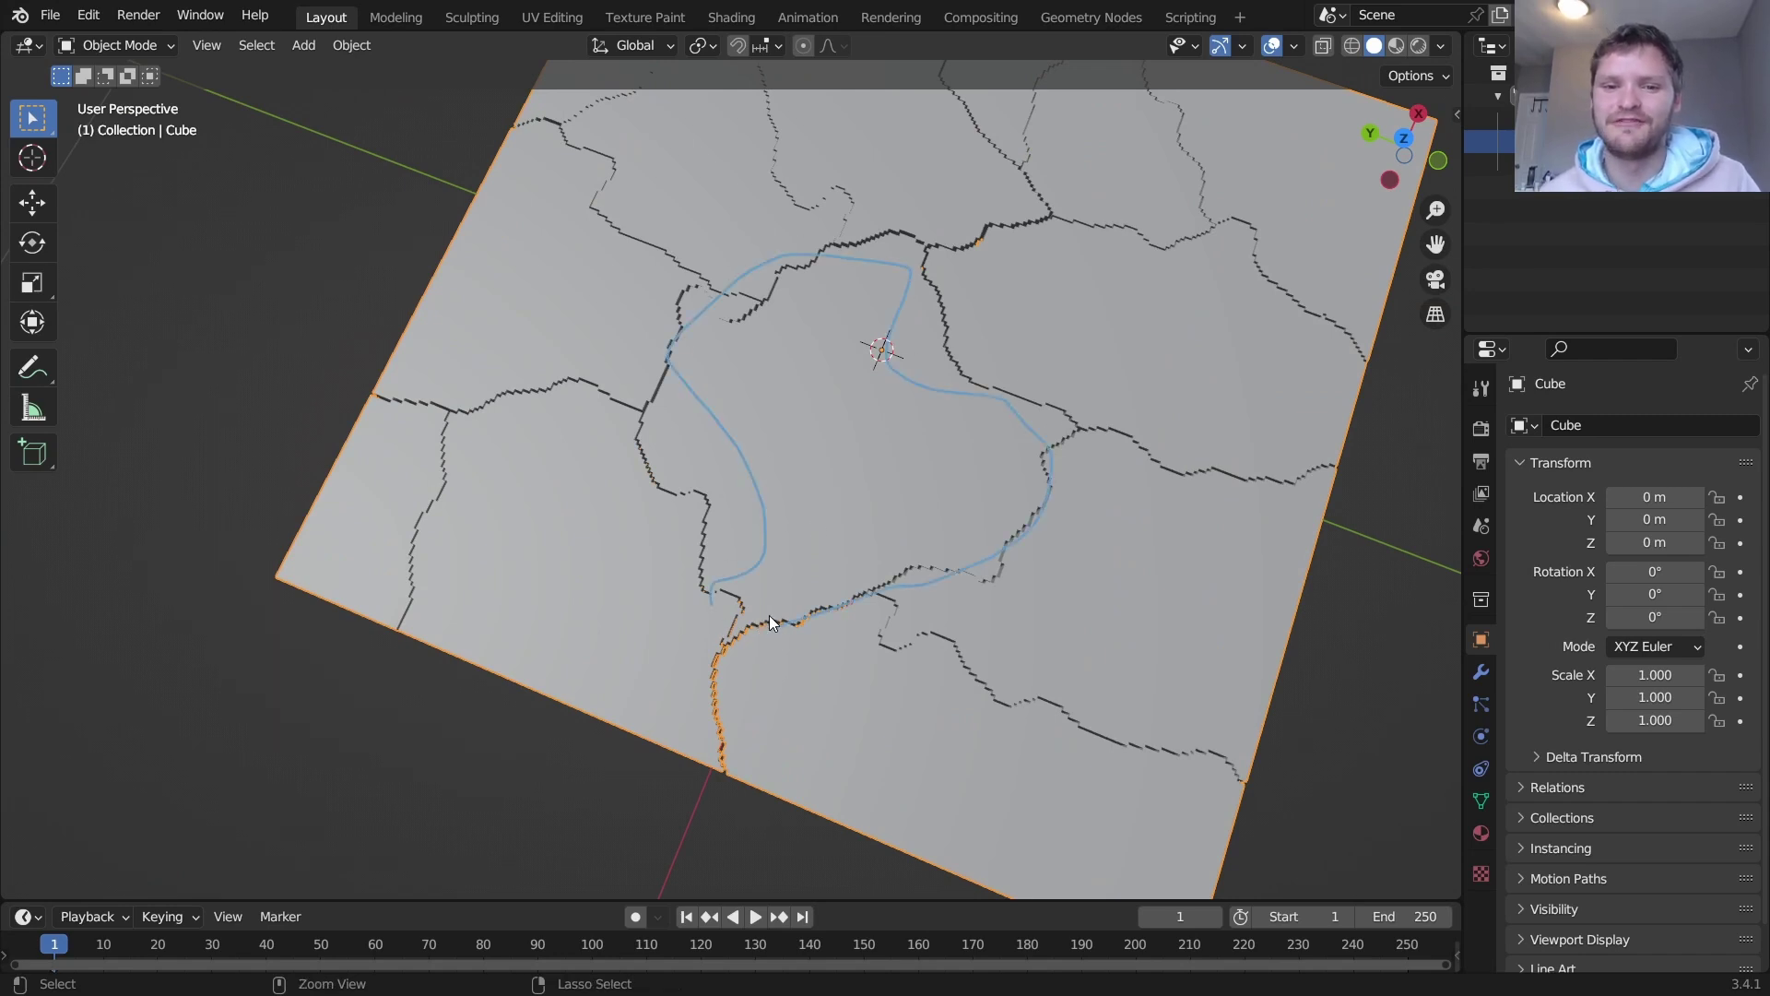
key("ctrl+z")
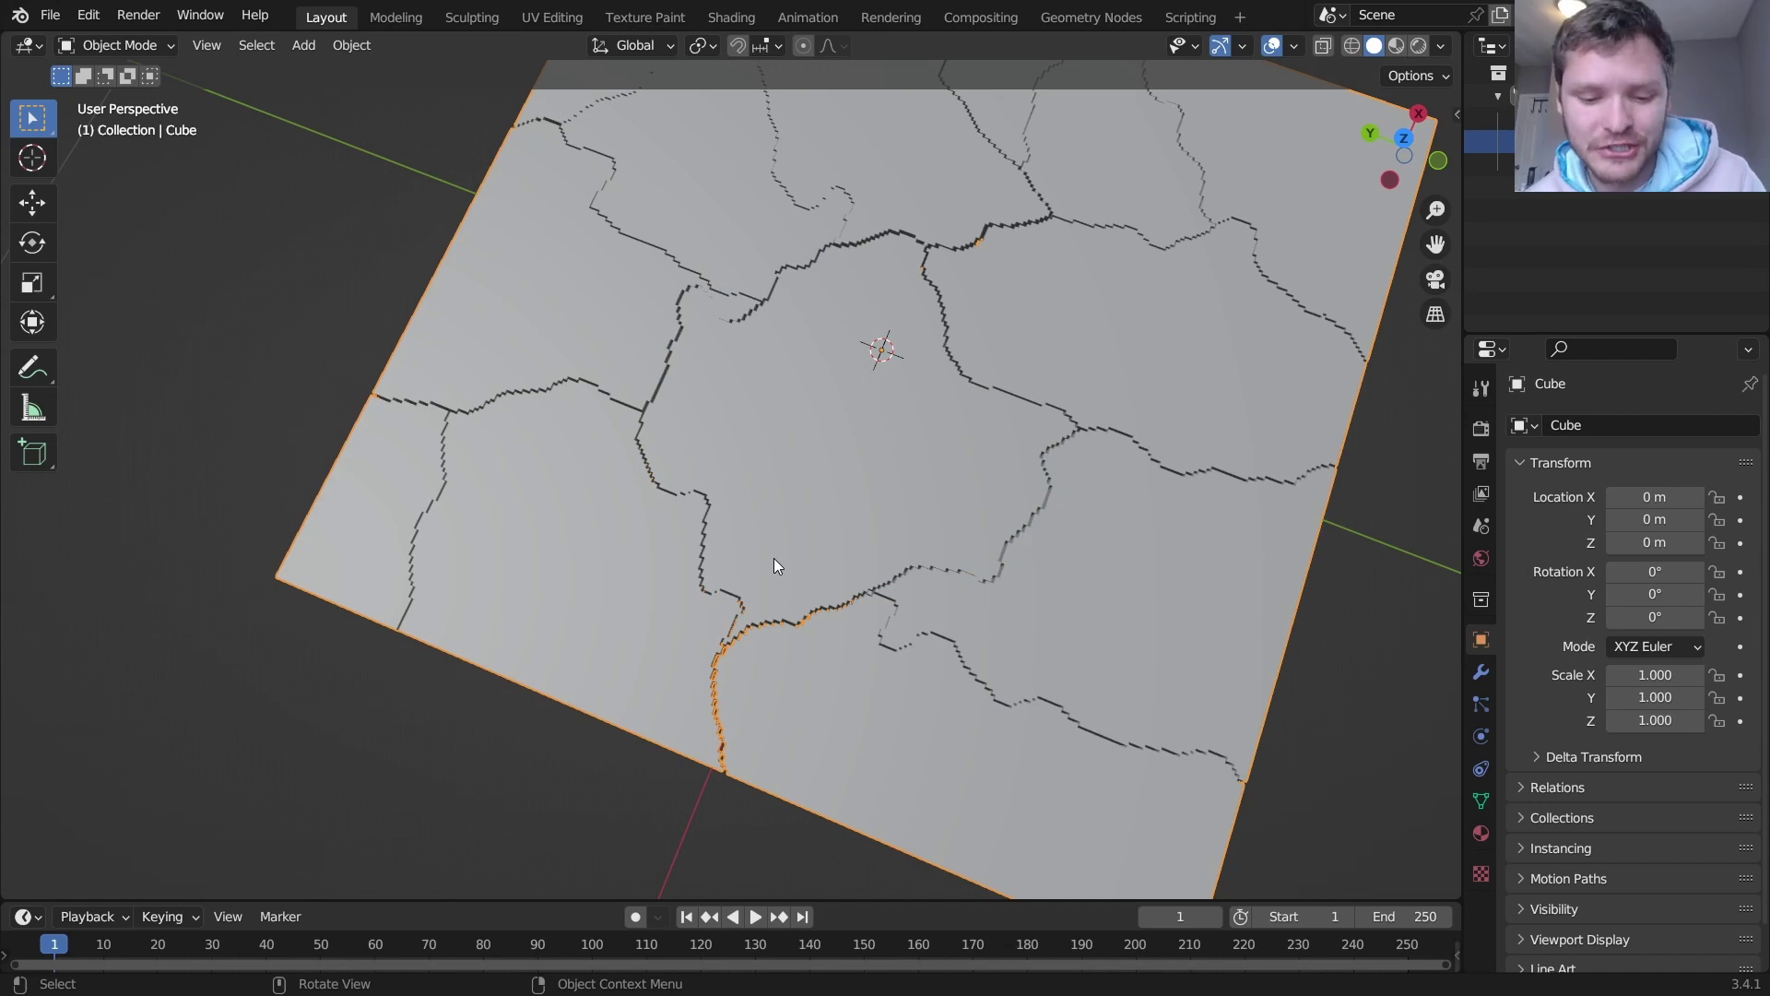
- Start a new default scene without saving the changes to the current file
key("ctrl+n")
left_click(937, 307)
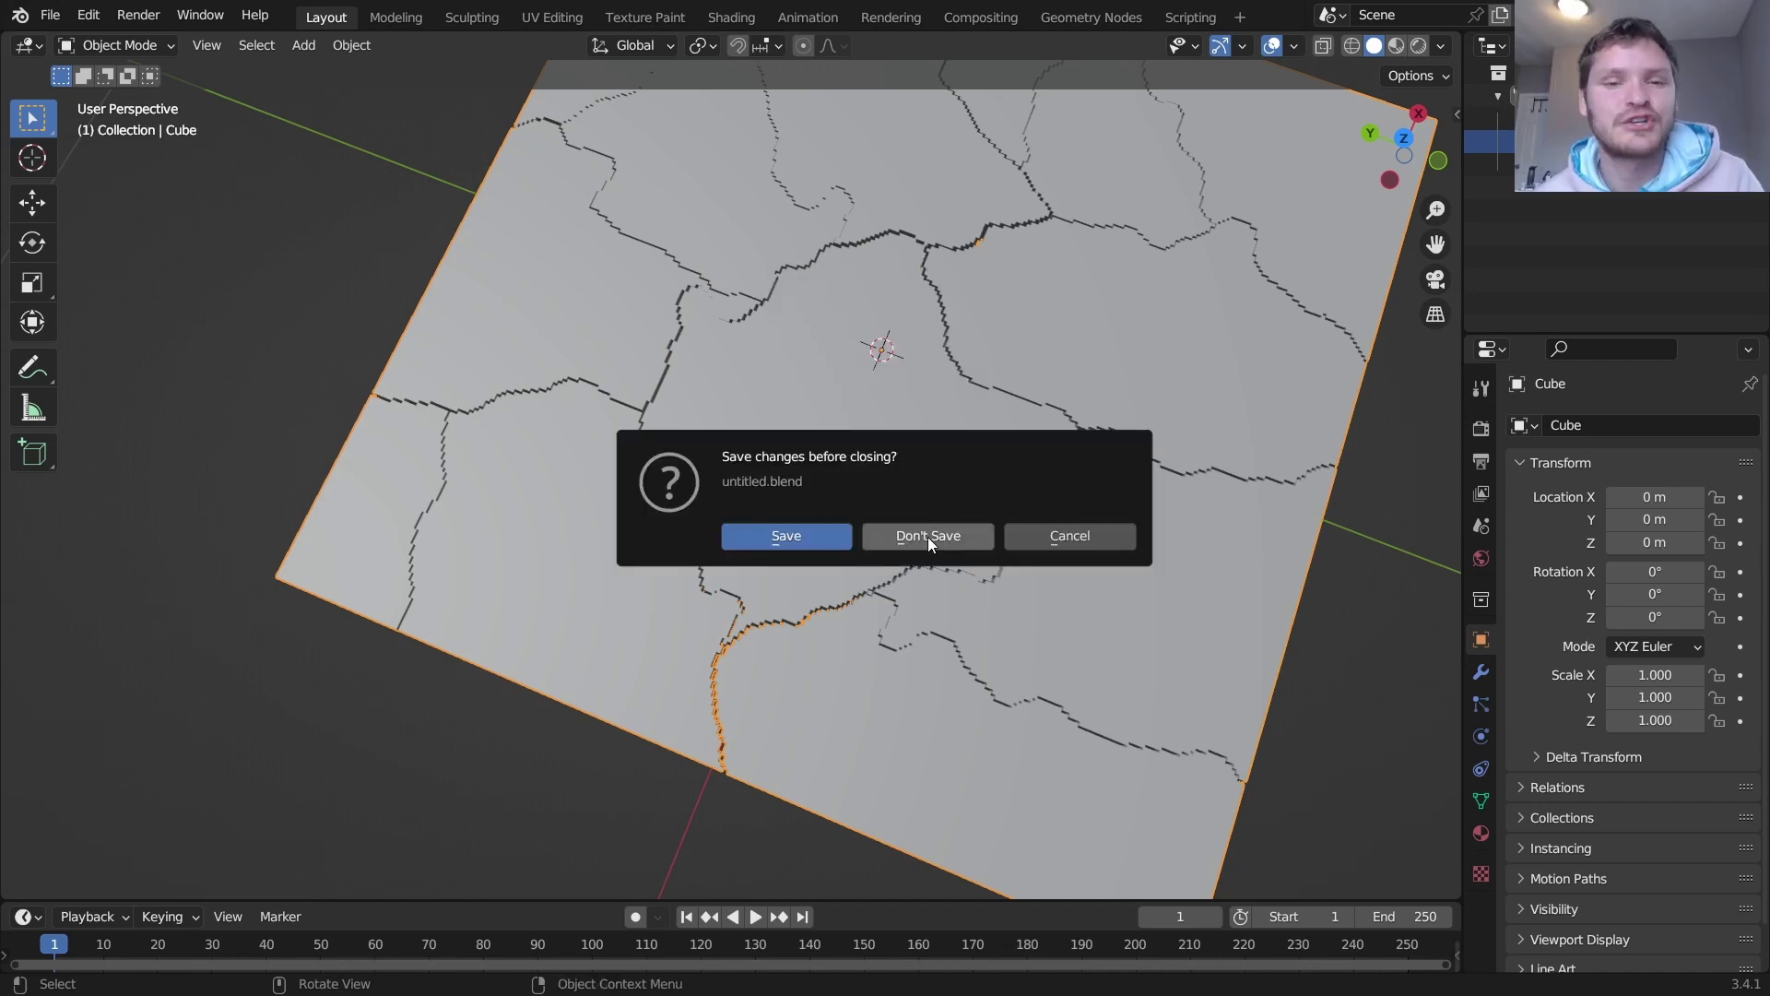
left_click(928, 538)
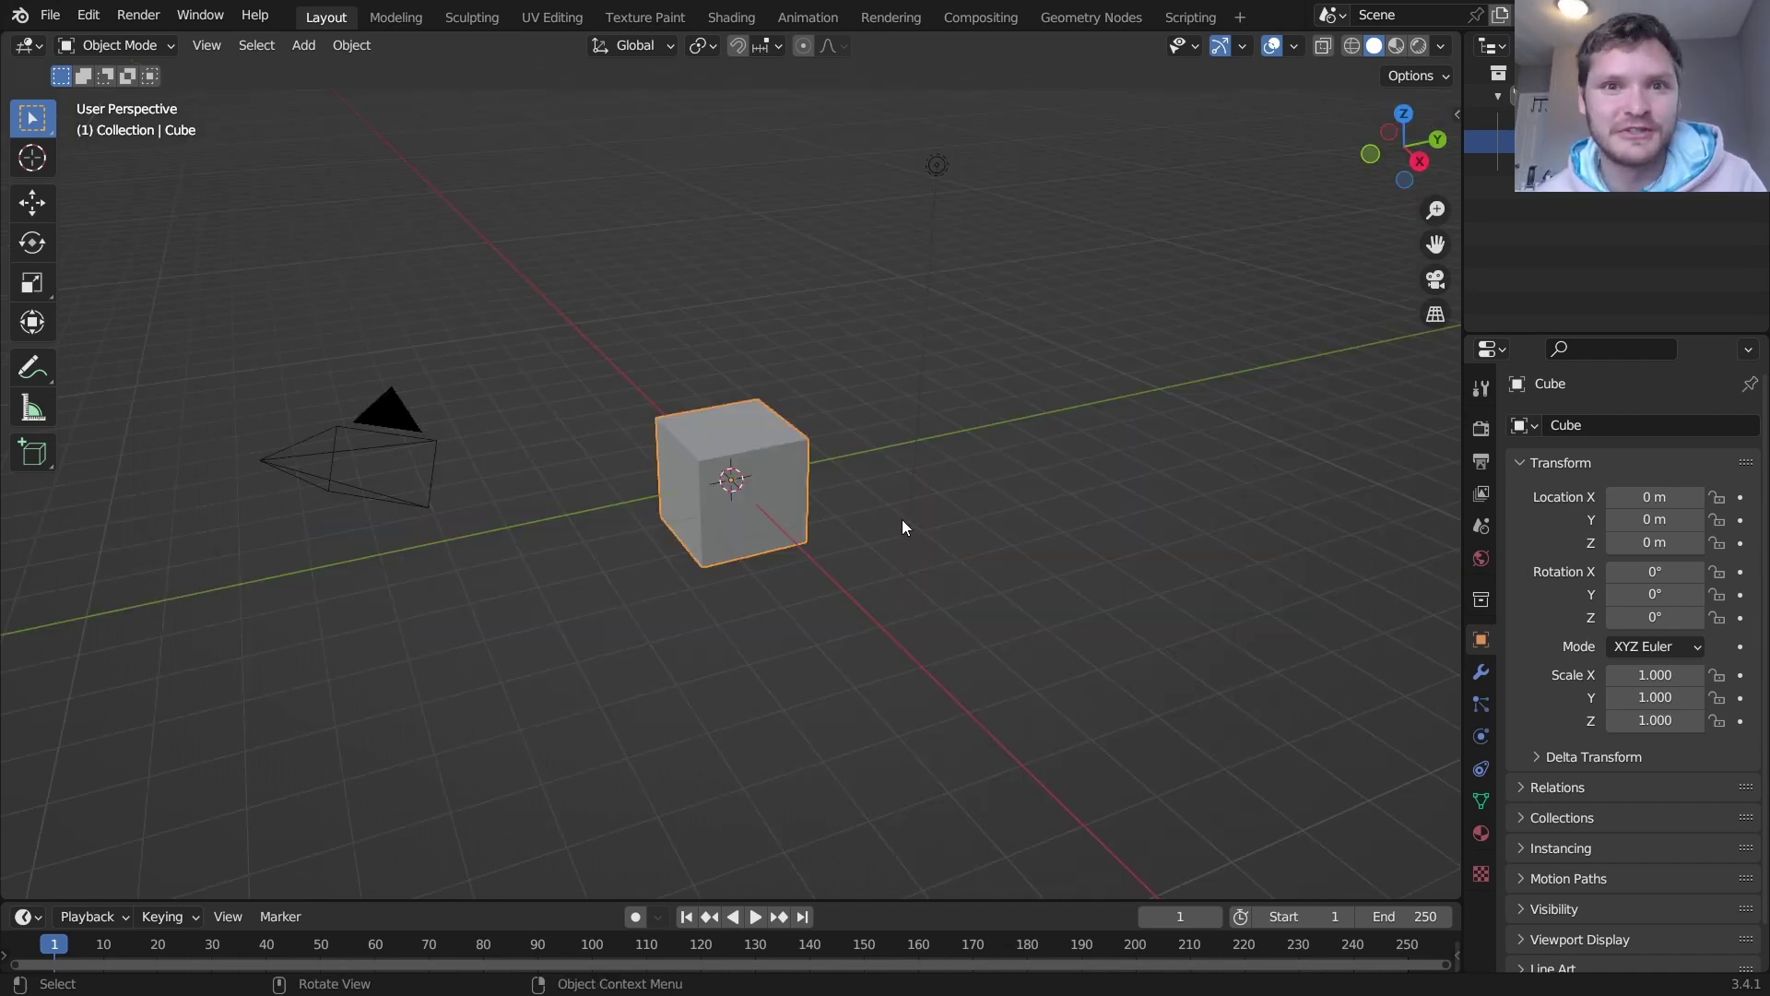
- Switch to the Geometry Nodes workspace and delete all the default objects from the scene
left_click(1080, 20)
key("a")
key("x")
left_click(1053, 257)
- Add a plane mesh with a new geometry node tree and remove the tree's Group Input node
key("shift+a")
mouse_move(1047, 270)
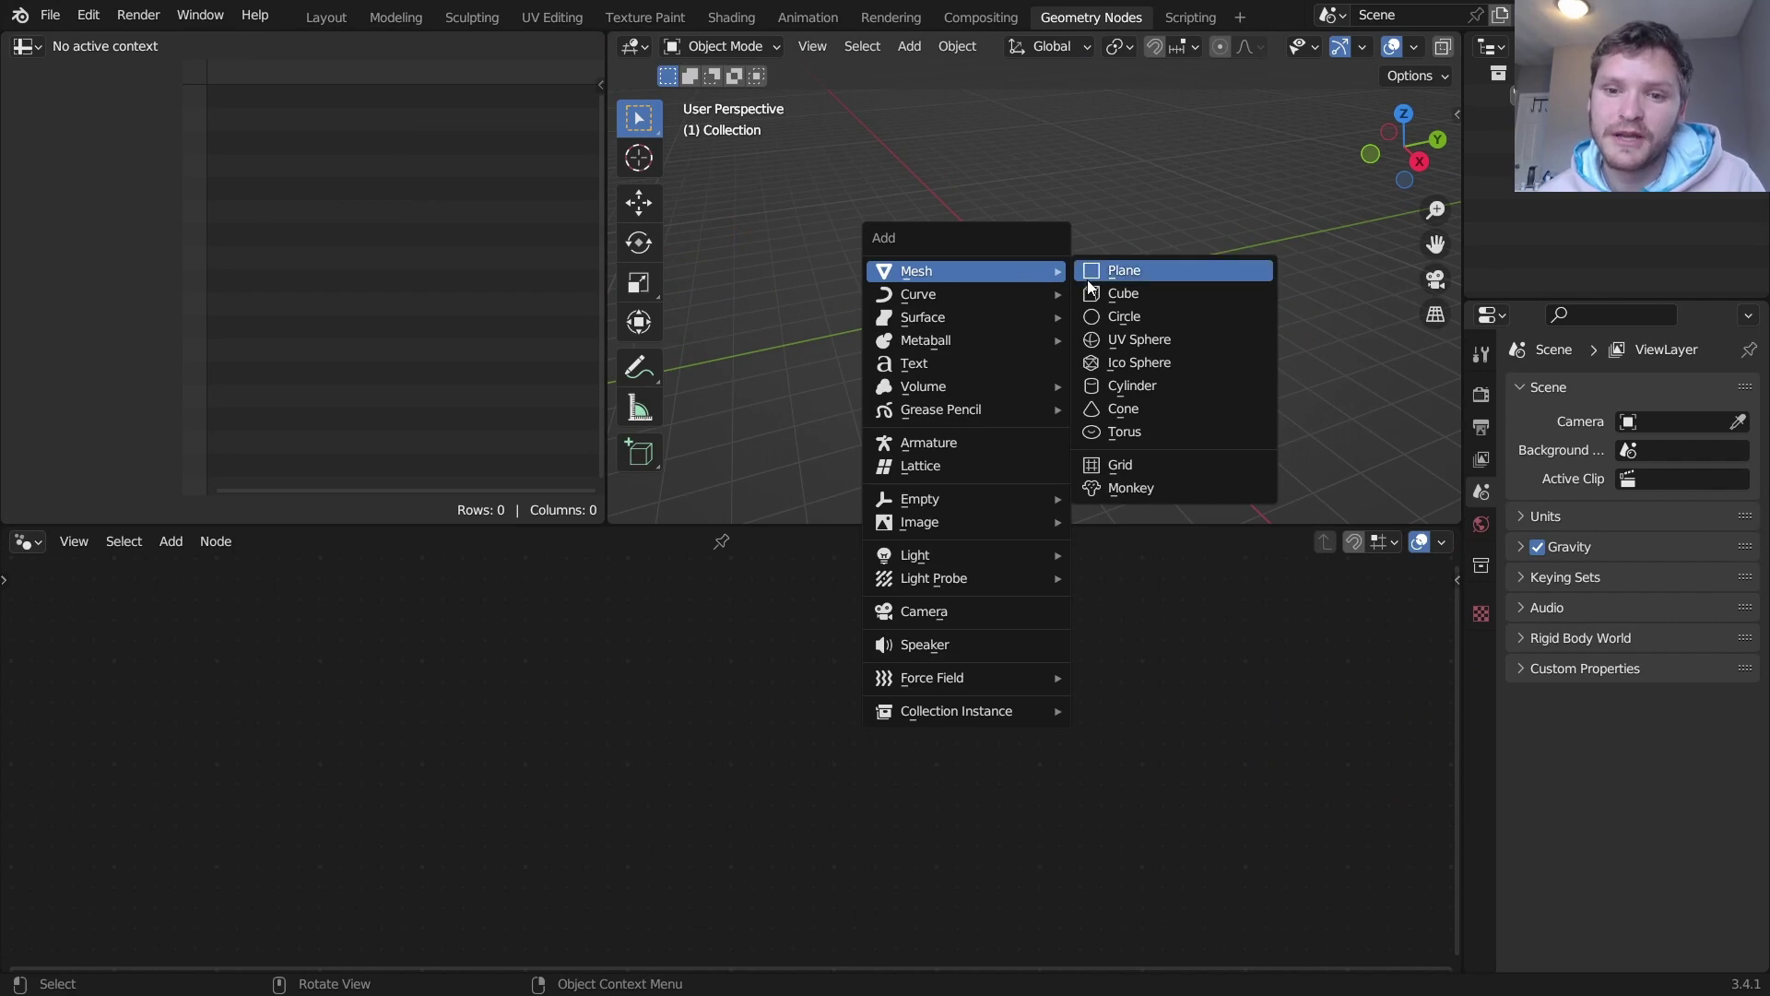
left_click(1103, 272)
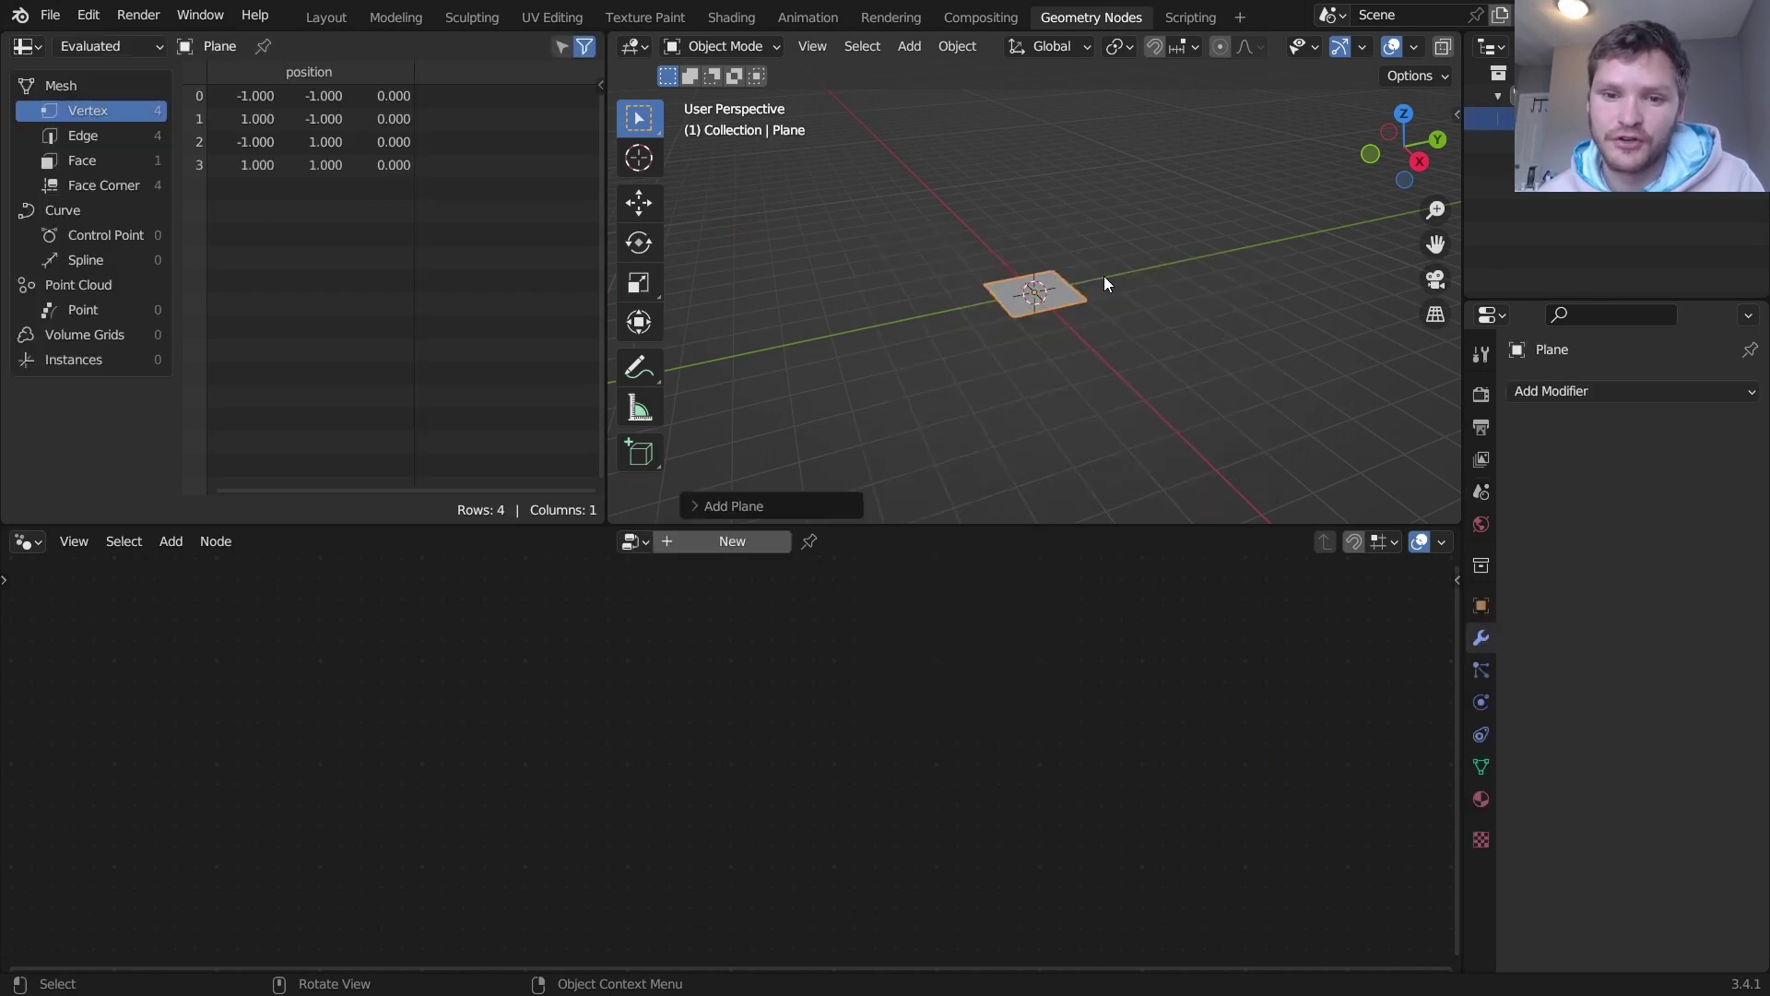
left_click(728, 541)
left_click(452, 793)
key("x")
- Add a UV Sphere node and connect its Mesh output to the Group Output's Geometry input
key("shift+a")
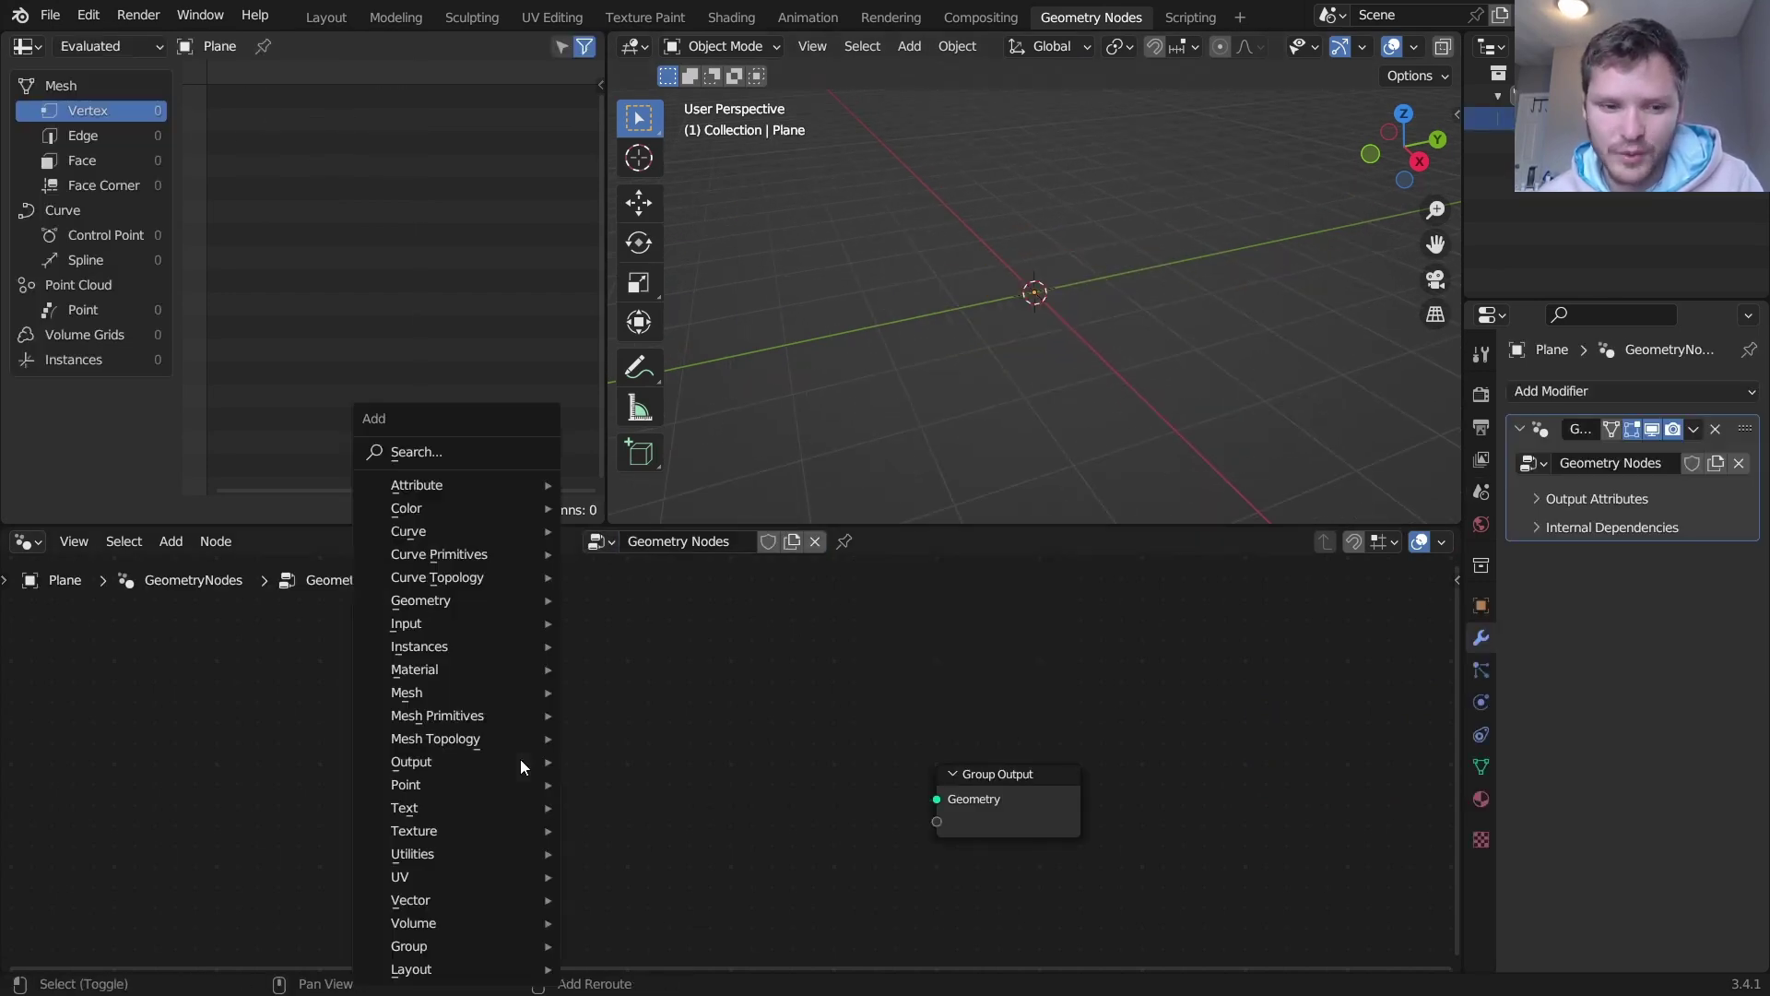
left_click(453, 454)
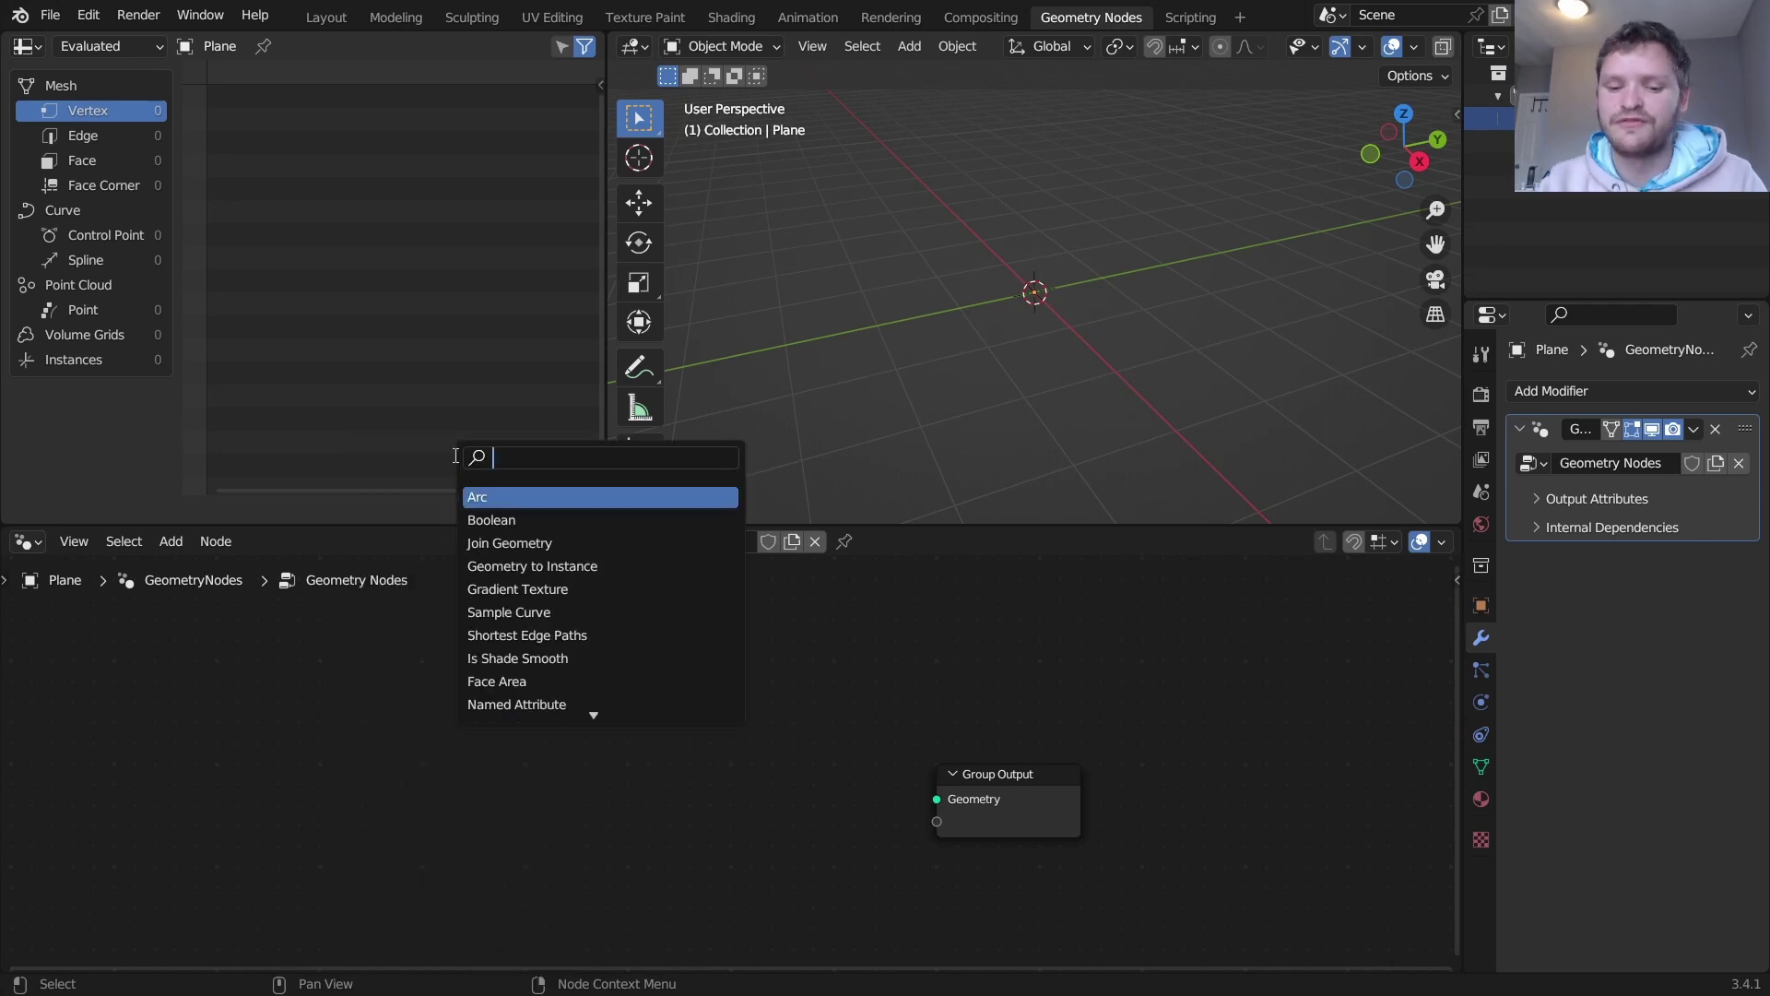
type("uv s")
key("Return")
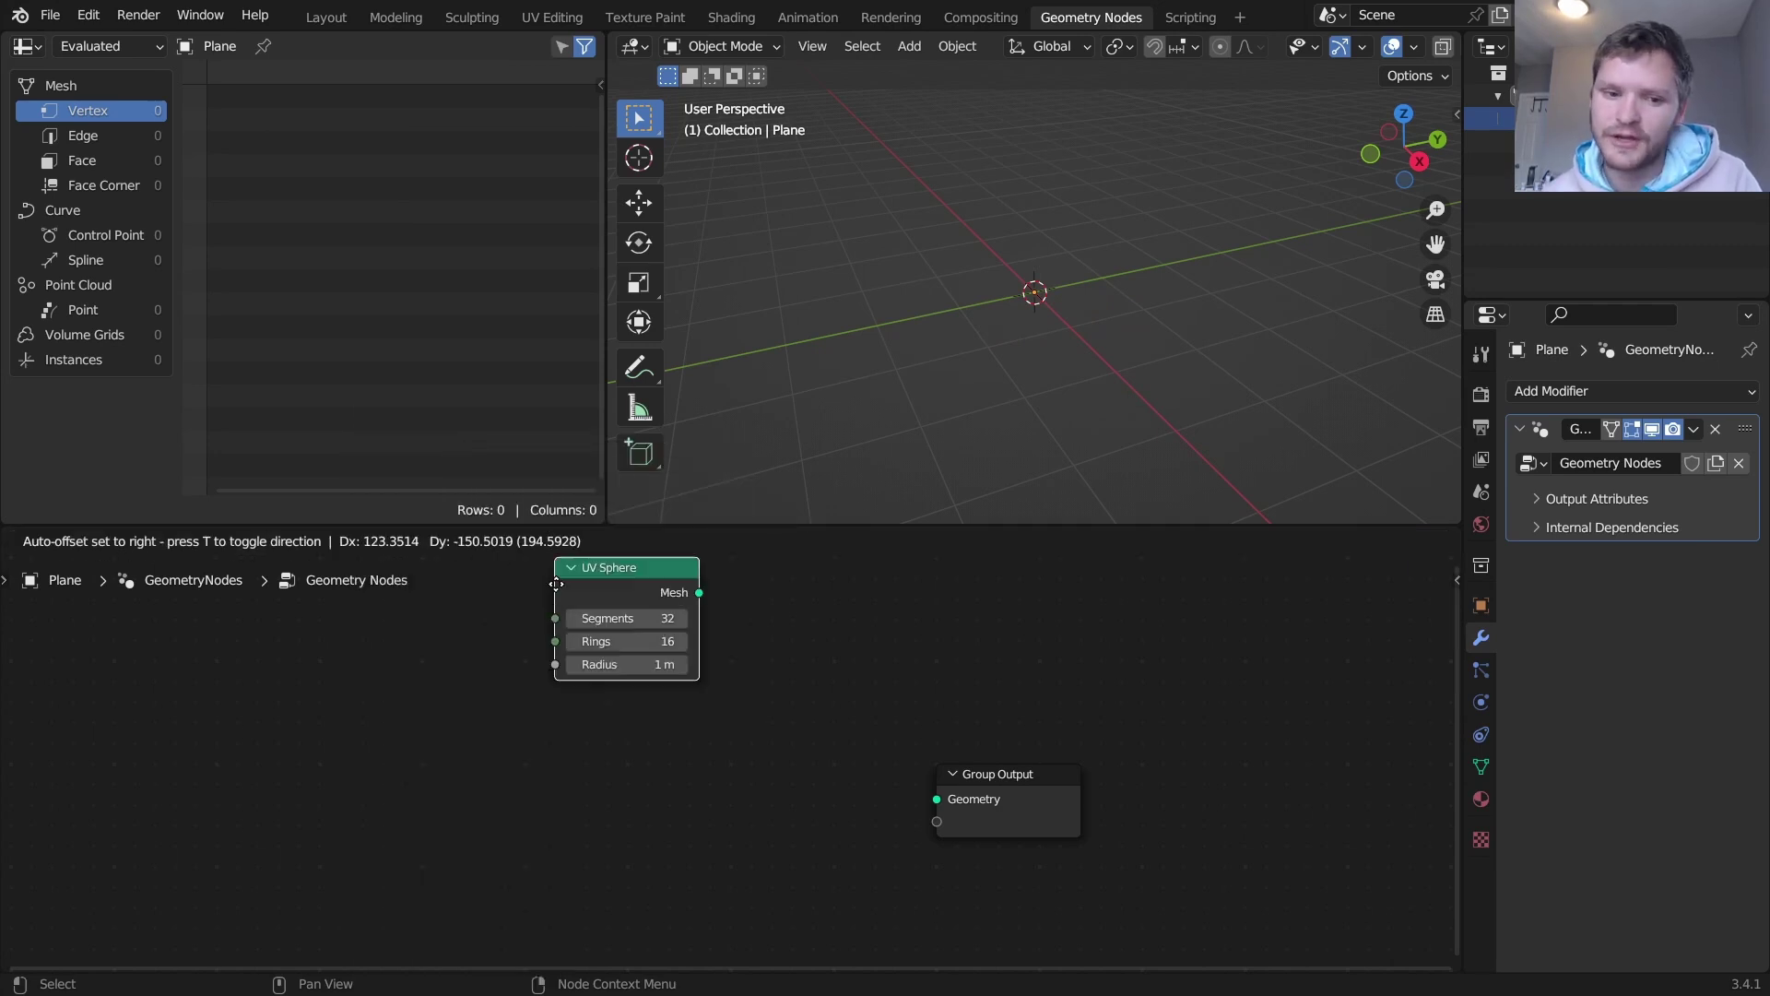
left_click(343, 746)
left_click_drag(494, 754, 937, 798)
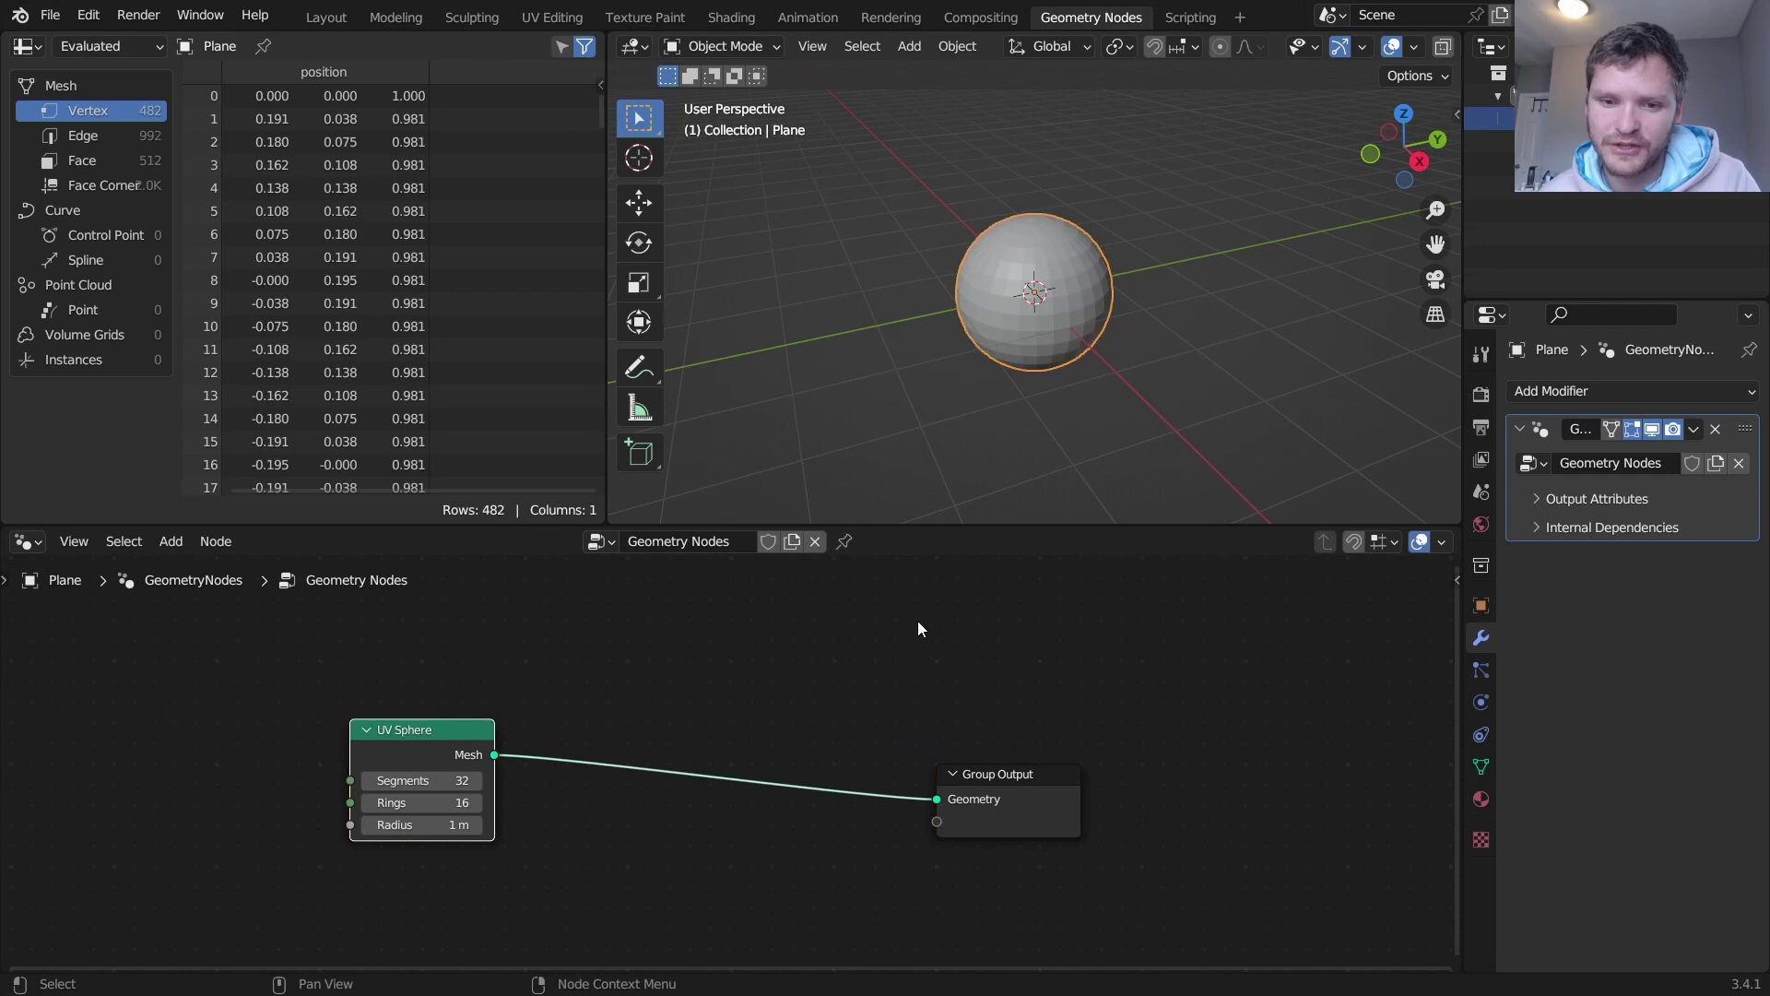
- Set the UV Sphere node to 200 segments and 100 rings
left_click(488, 777)
type("200")
key("Return")
left_click(451, 802)
type("100")
key("Return")
scroll(957, 319, "up", 3)
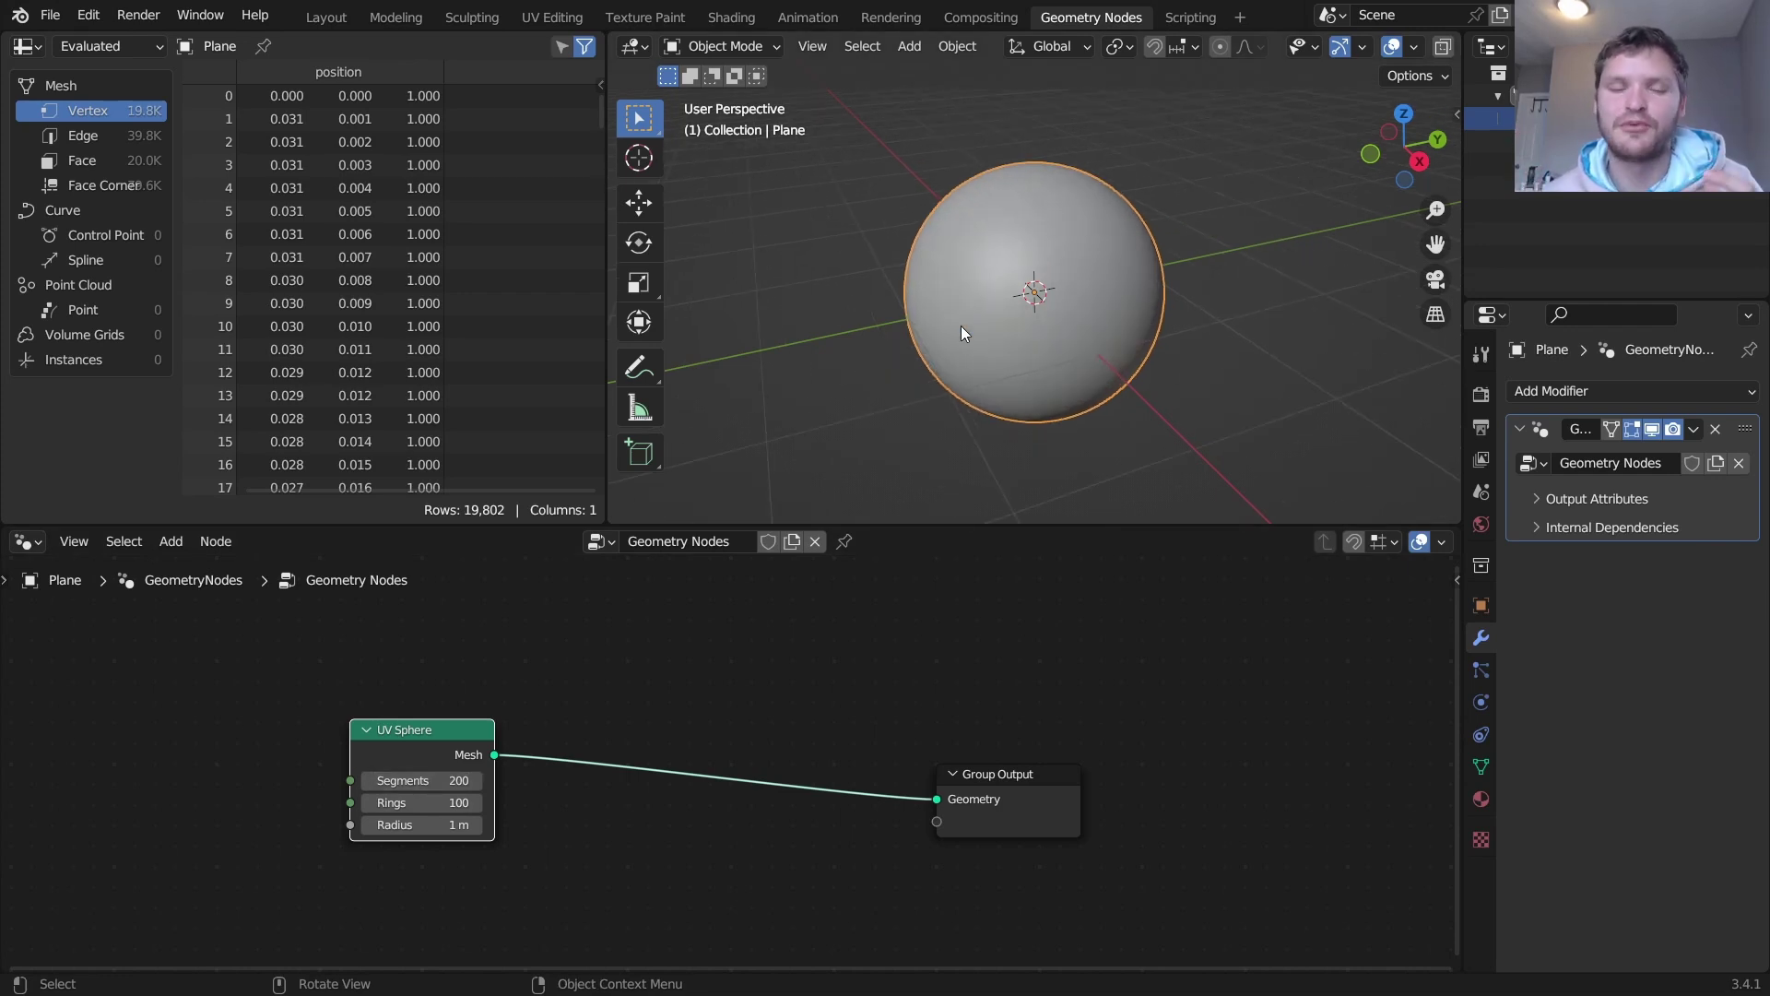
- Insert a Distribute Points on Faces node between the UV Sphere and the Group Output
key("shift+a")
left_click(678, 452)
type("distr")
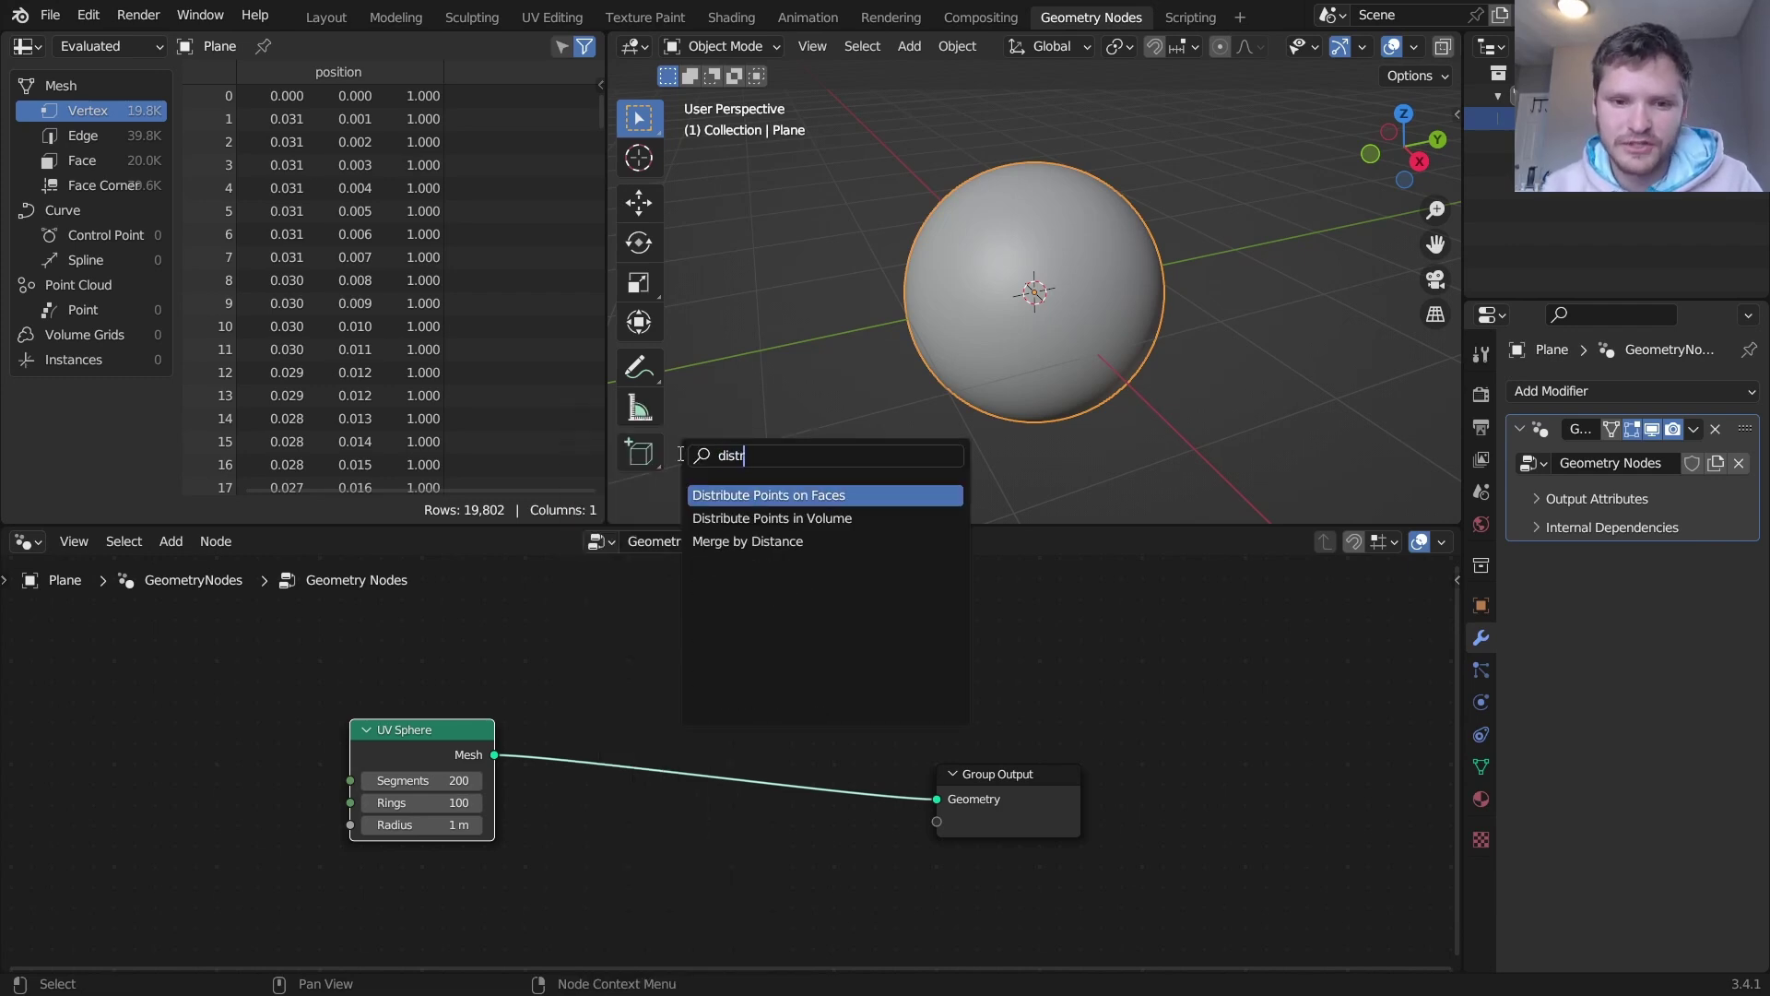
key("Return")
left_click(590, 788)
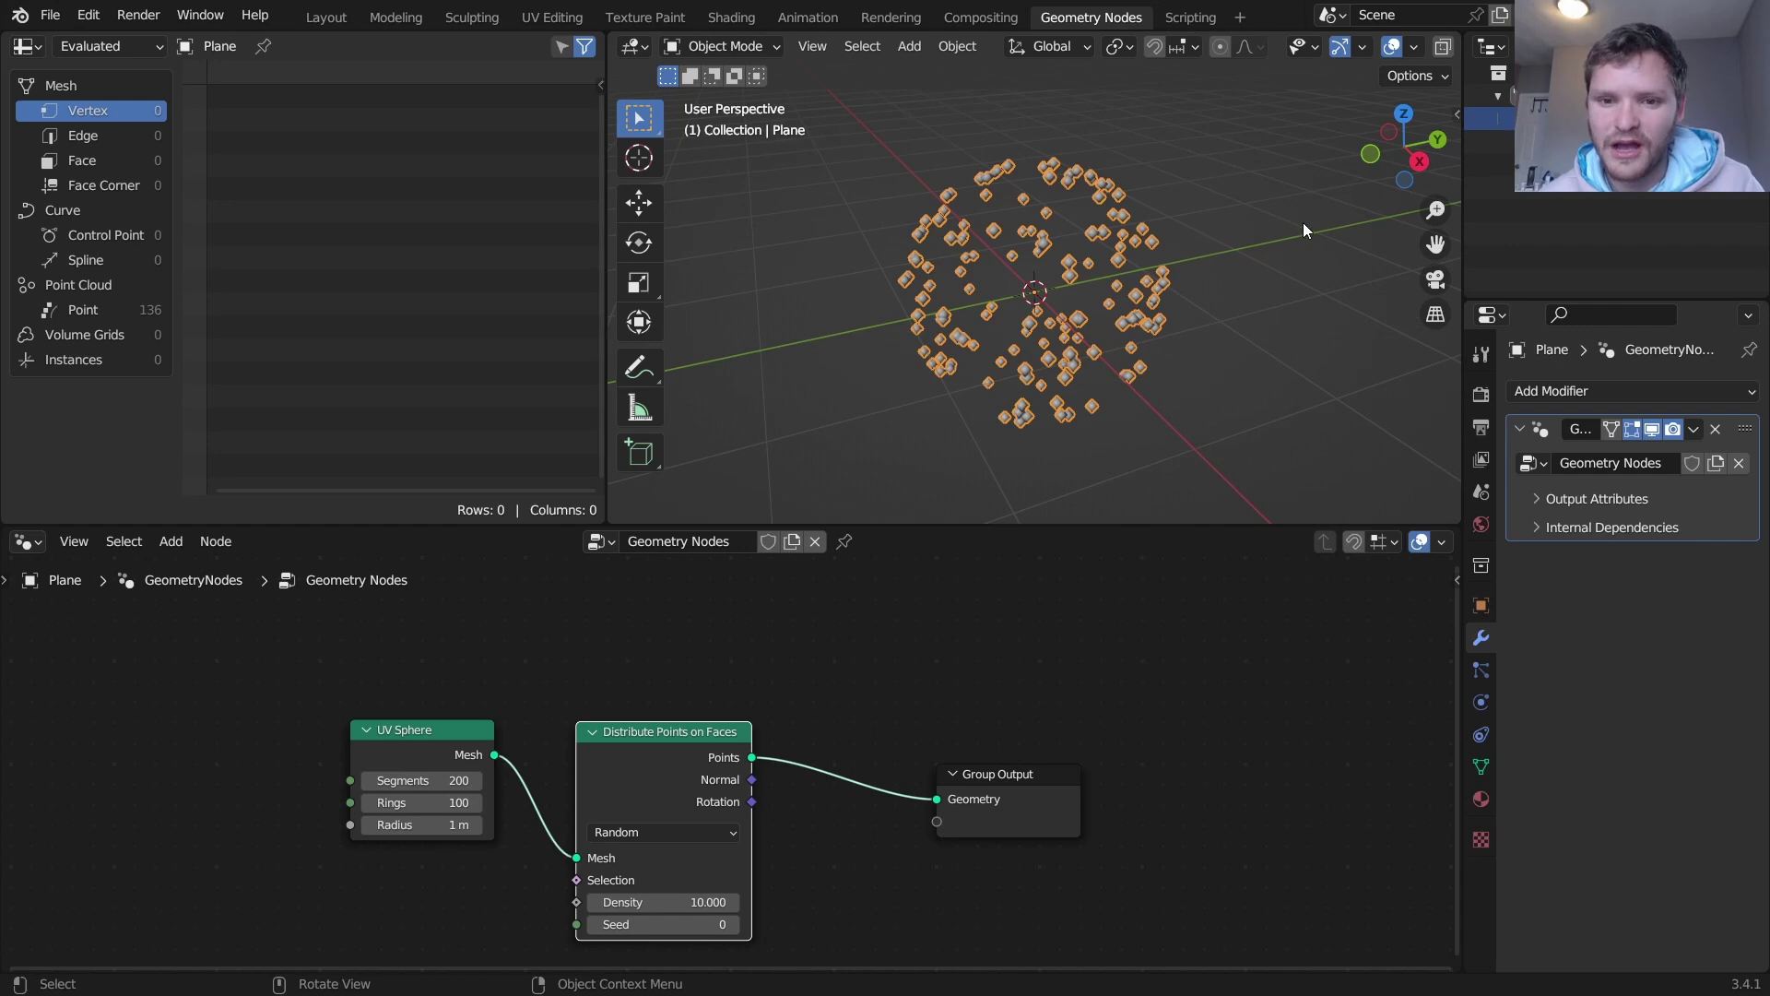
- Switch Distribute Points on Faces to Poisson Disk with a Distance Min of 0.57 m
middle_click_drag(1066, 258, 1092, 267)
middle_click_drag(740, 862, 770, 829)
left_click(679, 806)
left_click(670, 832)
scroll(701, 837, "down", 1, "shift")
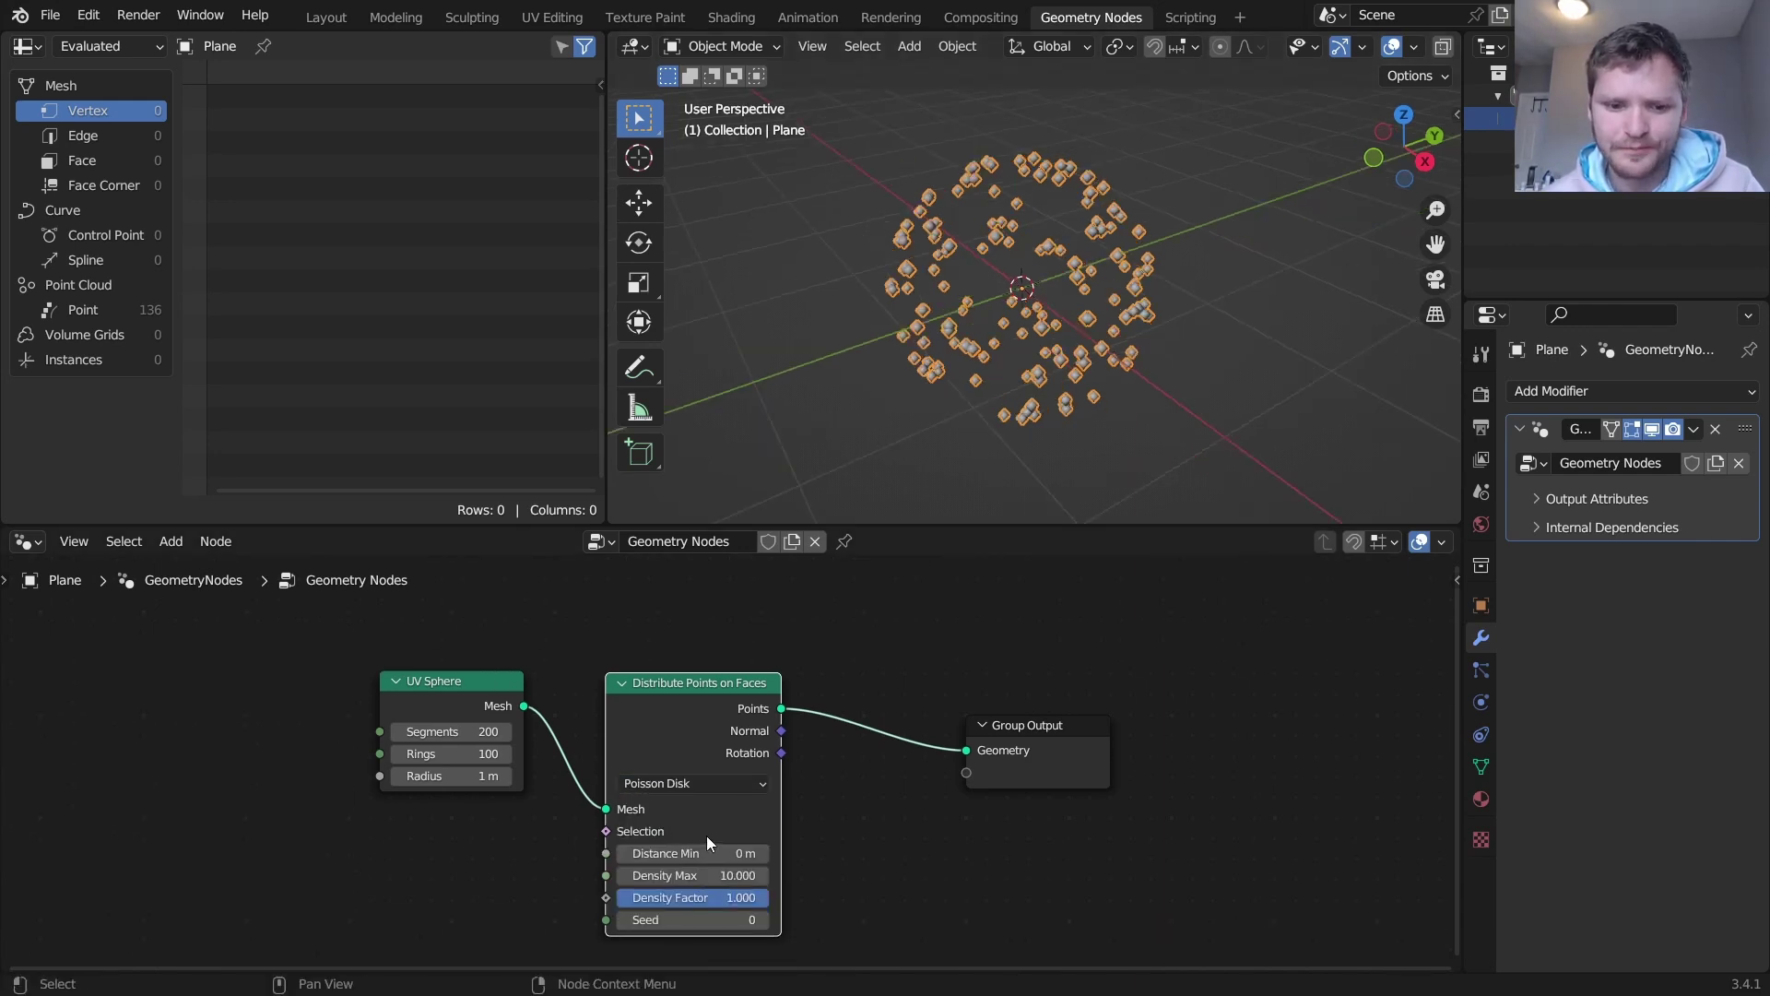
left_click_drag(713, 853, 795, 853)
middle_click_drag(1150, 352, 1139, 301)
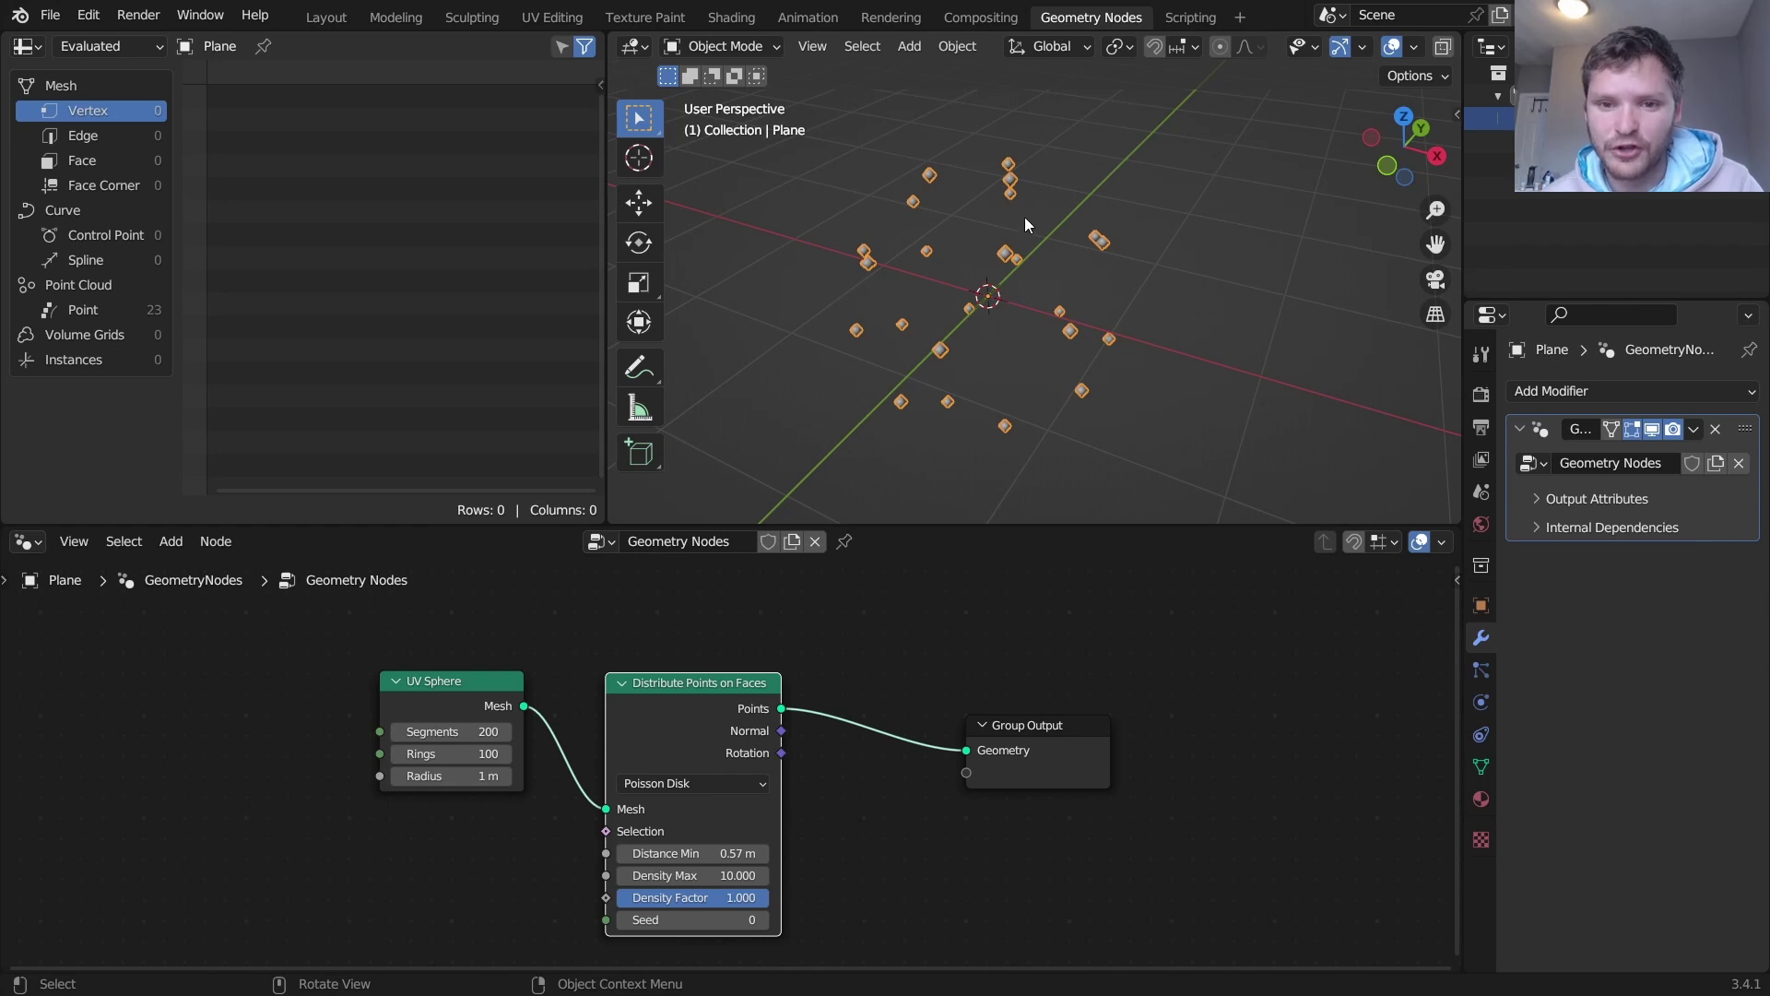
- Add a Geometry Proximity node in Points mode with the distributed points connected to its Target input
middle_click_drag(944, 708, 821, 715)
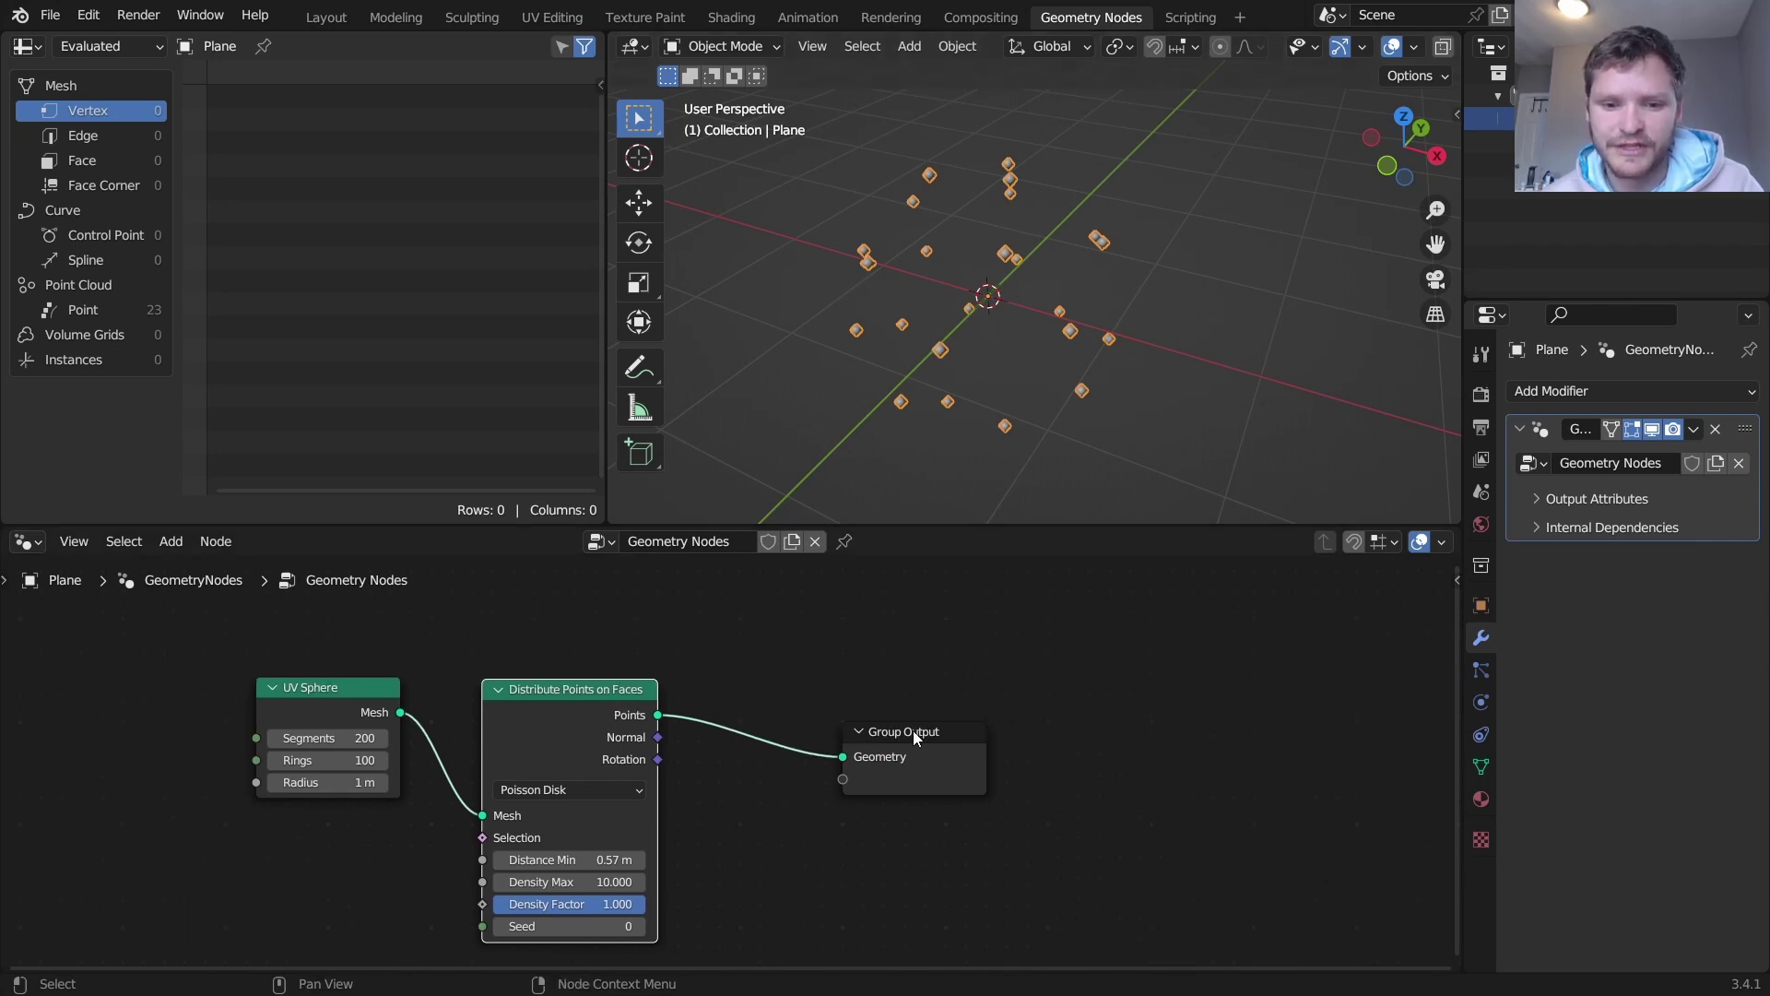
left_click_drag(913, 731, 975, 731)
key("shift+a")
left_click(714, 452)
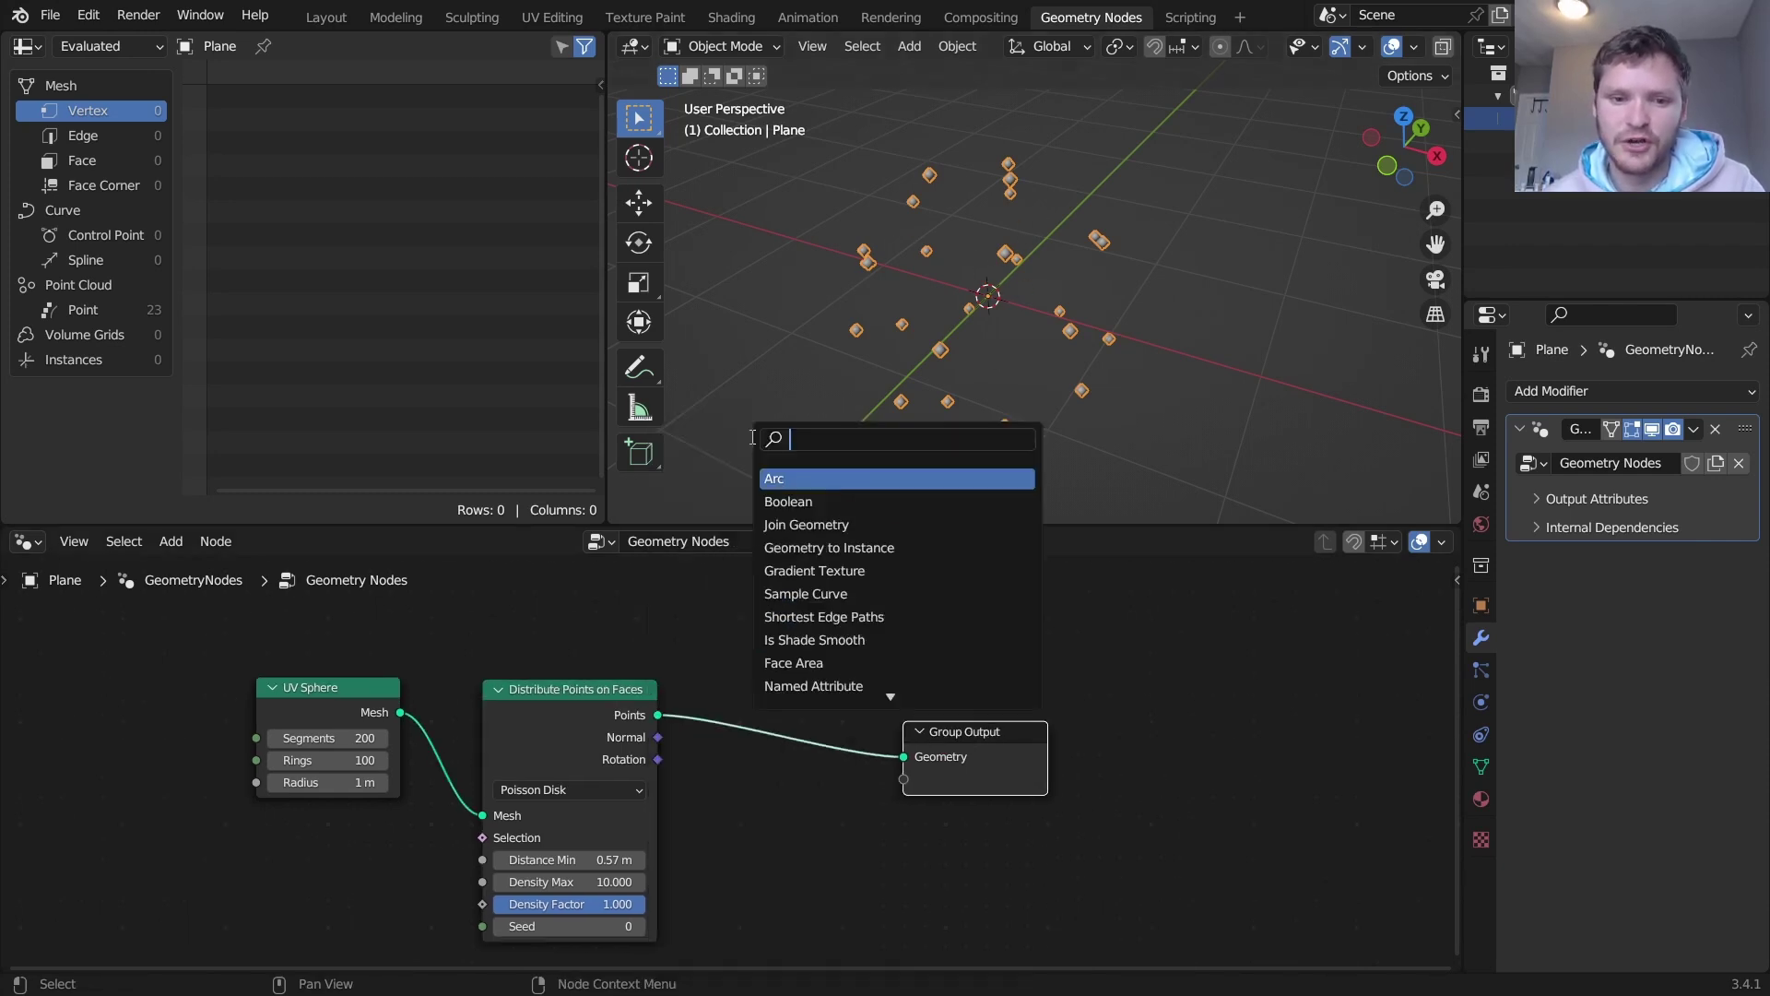
type("prox")
key("Return")
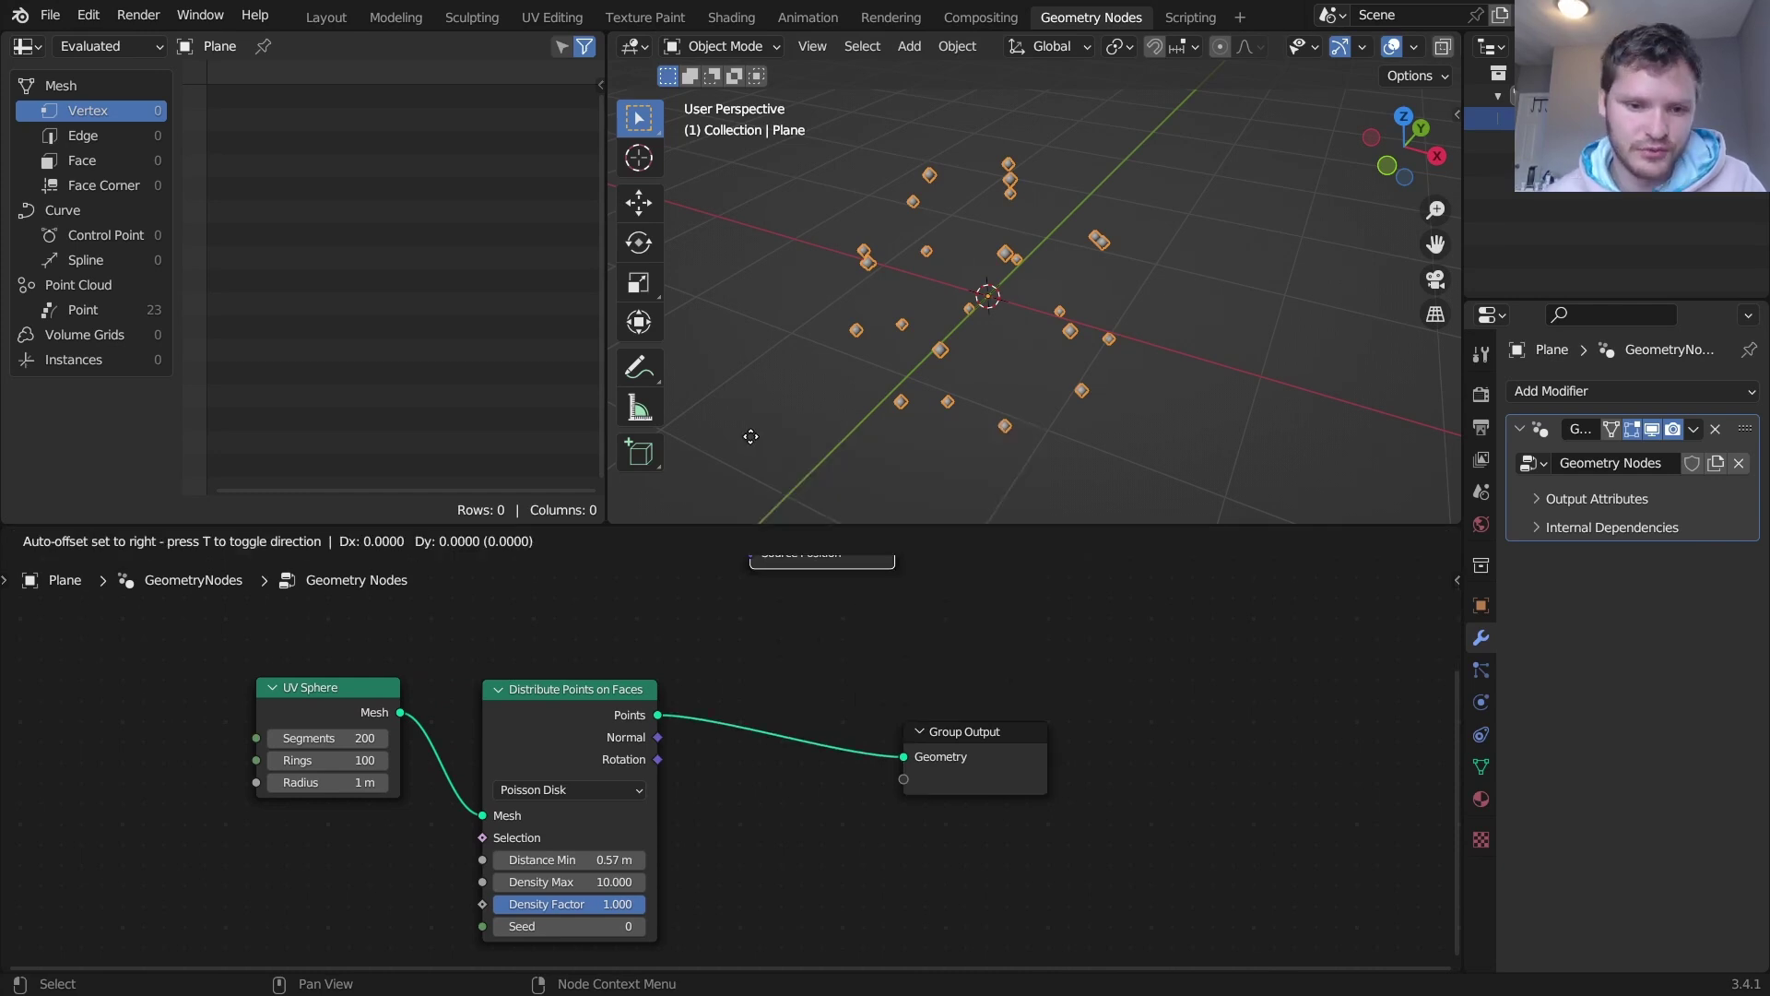
left_click(704, 577)
left_click_drag(657, 714, 703, 672)
left_click(773, 645)
left_click(746, 669)
scroll(728, 669, "up", 2, "shift")
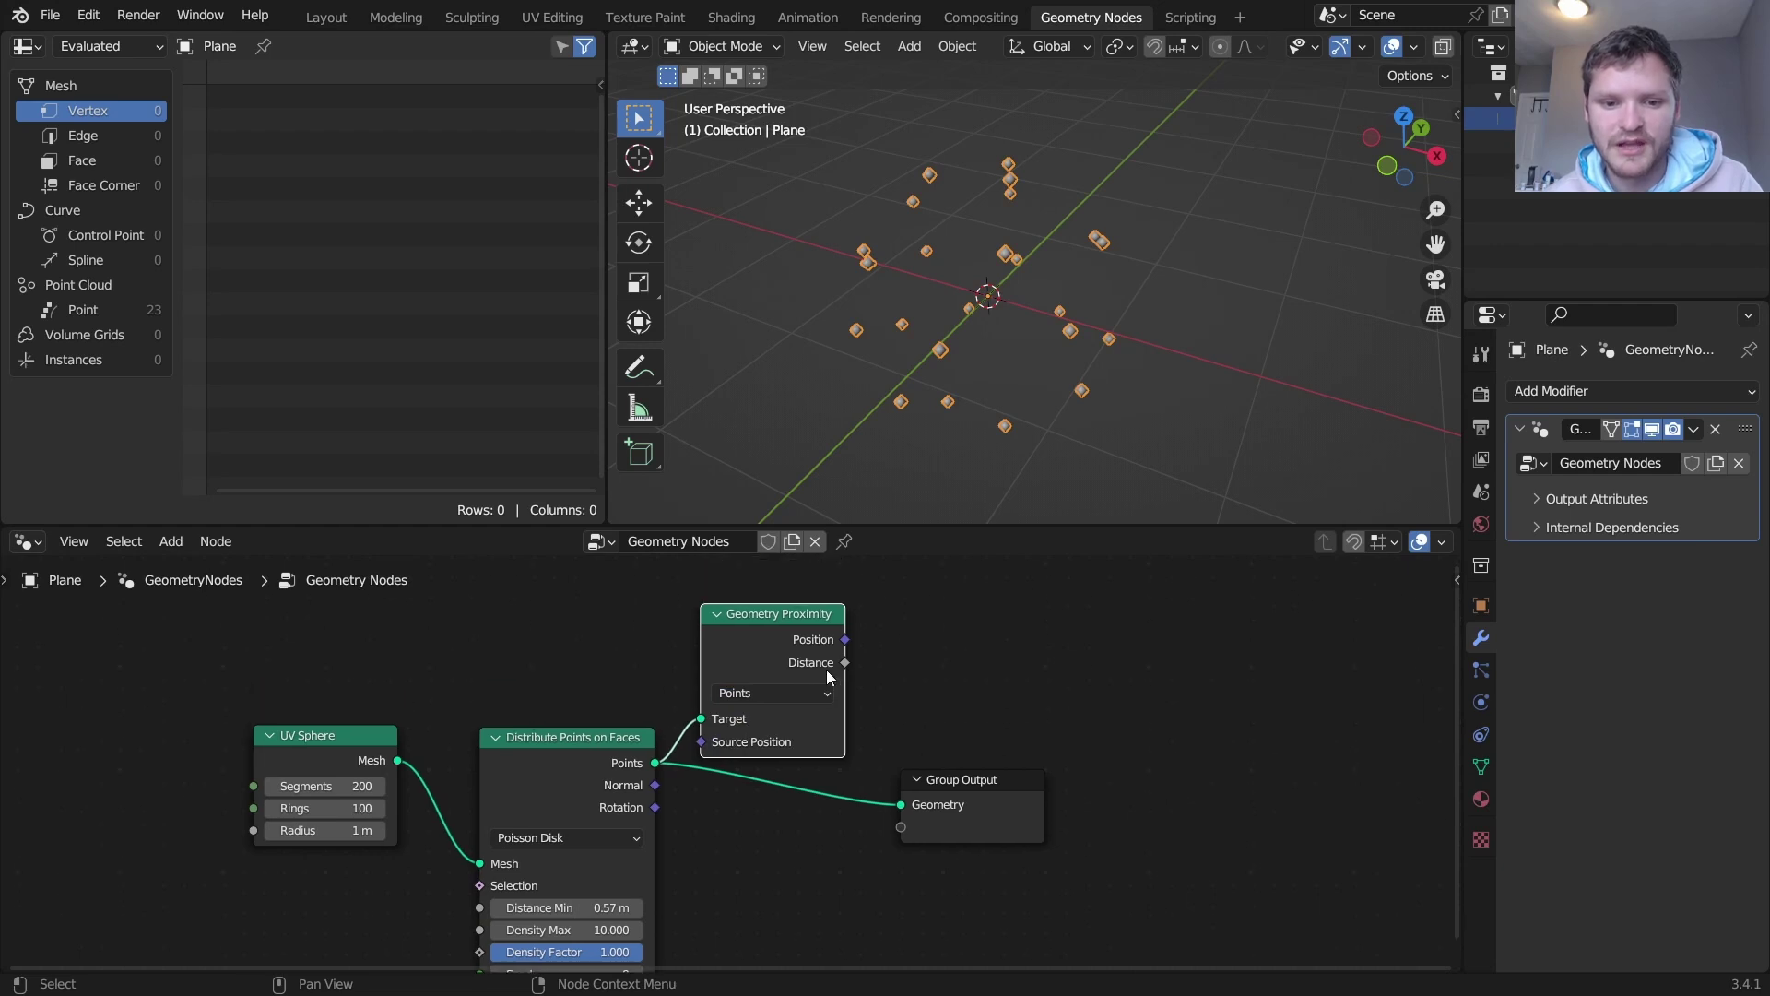
- Spread out the node layout by moving the UV Sphere up and left and the Group Output far right
left_click_drag(392, 733, 342, 678)
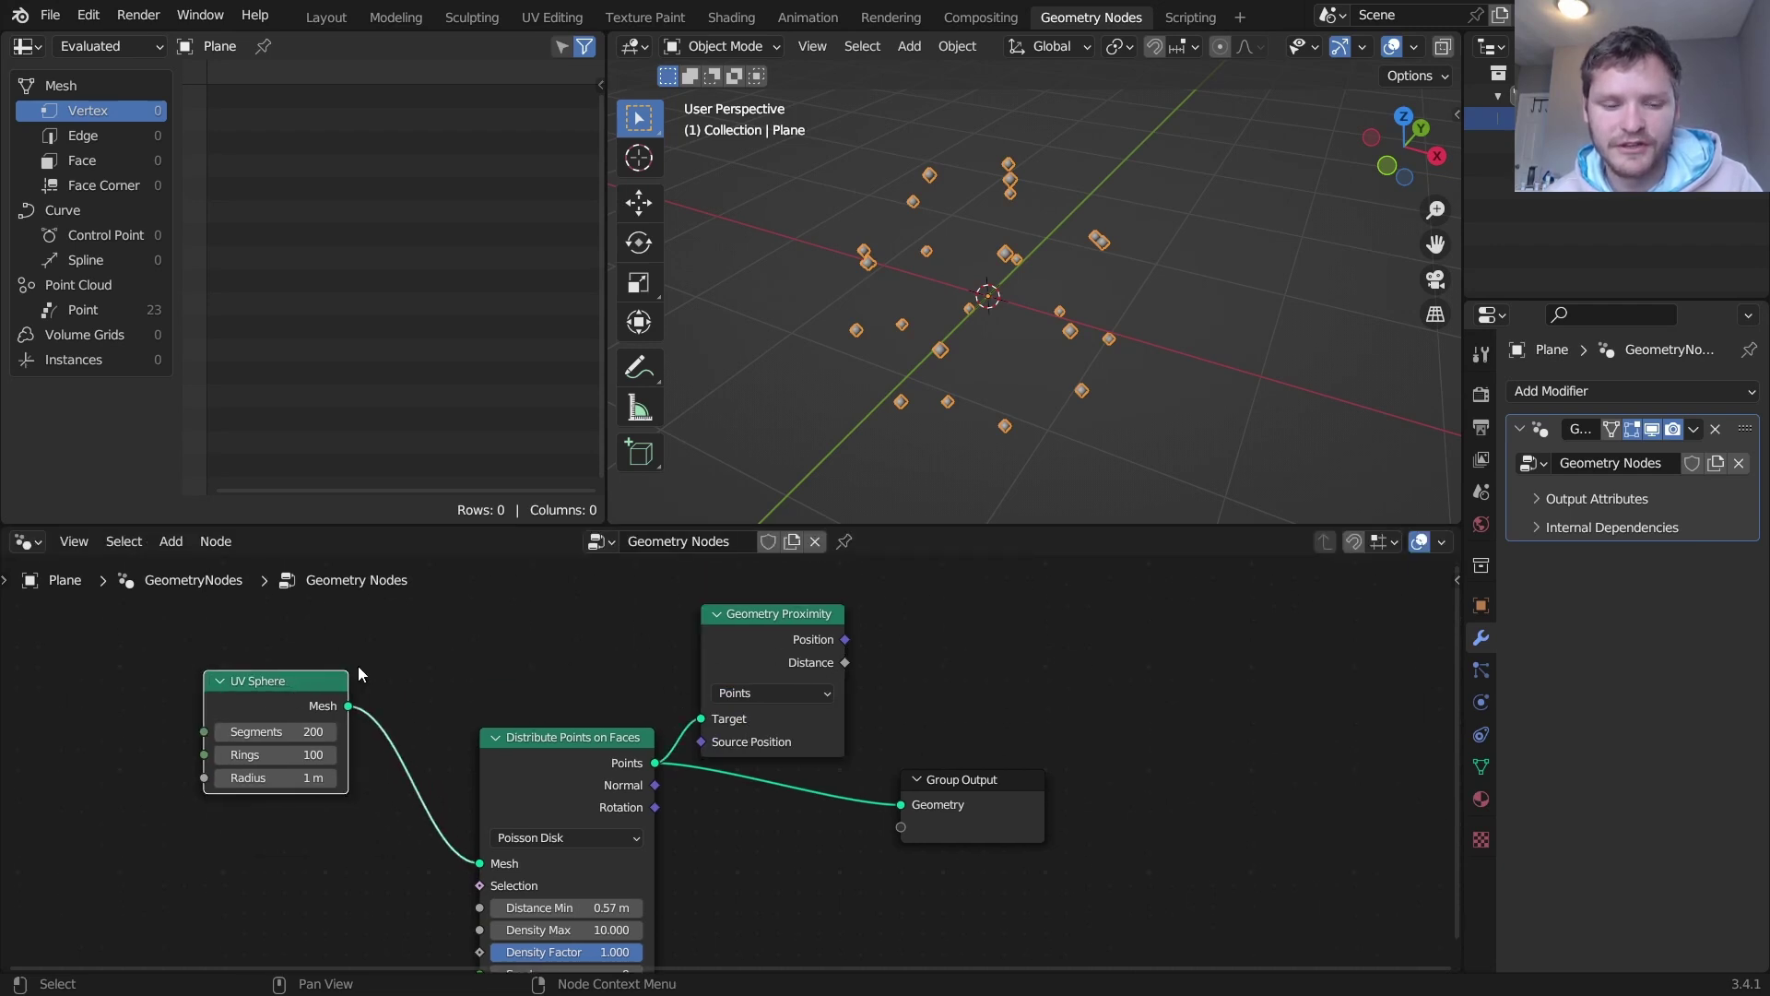
left_click_drag(527, 780, 519, 781)
left_click(845, 642)
left_click_drag(845, 640, 943, 625)
left_click(904, 607)
left_click_drag(988, 782, 1339, 752)
middle_click_drag(1133, 726, 940, 733)
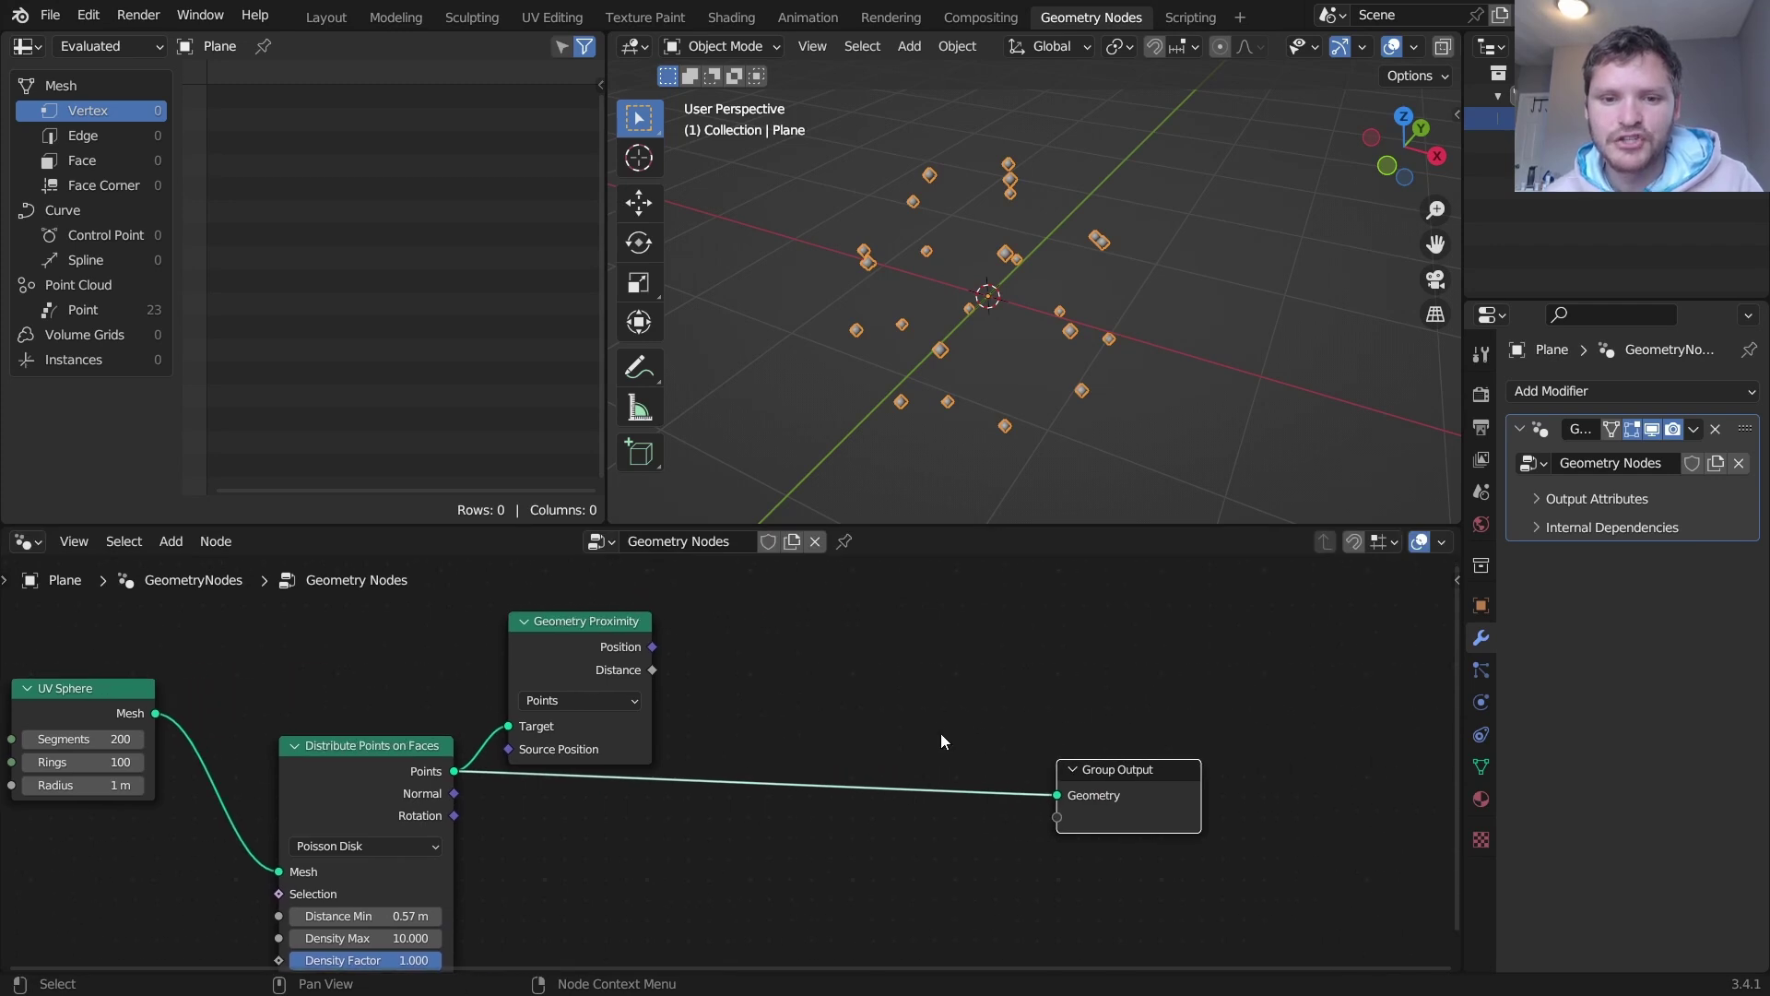
- Add a Face Set Boundaries node to the right of Geometry Proximity
key("shift+a")
left_click(848, 448)
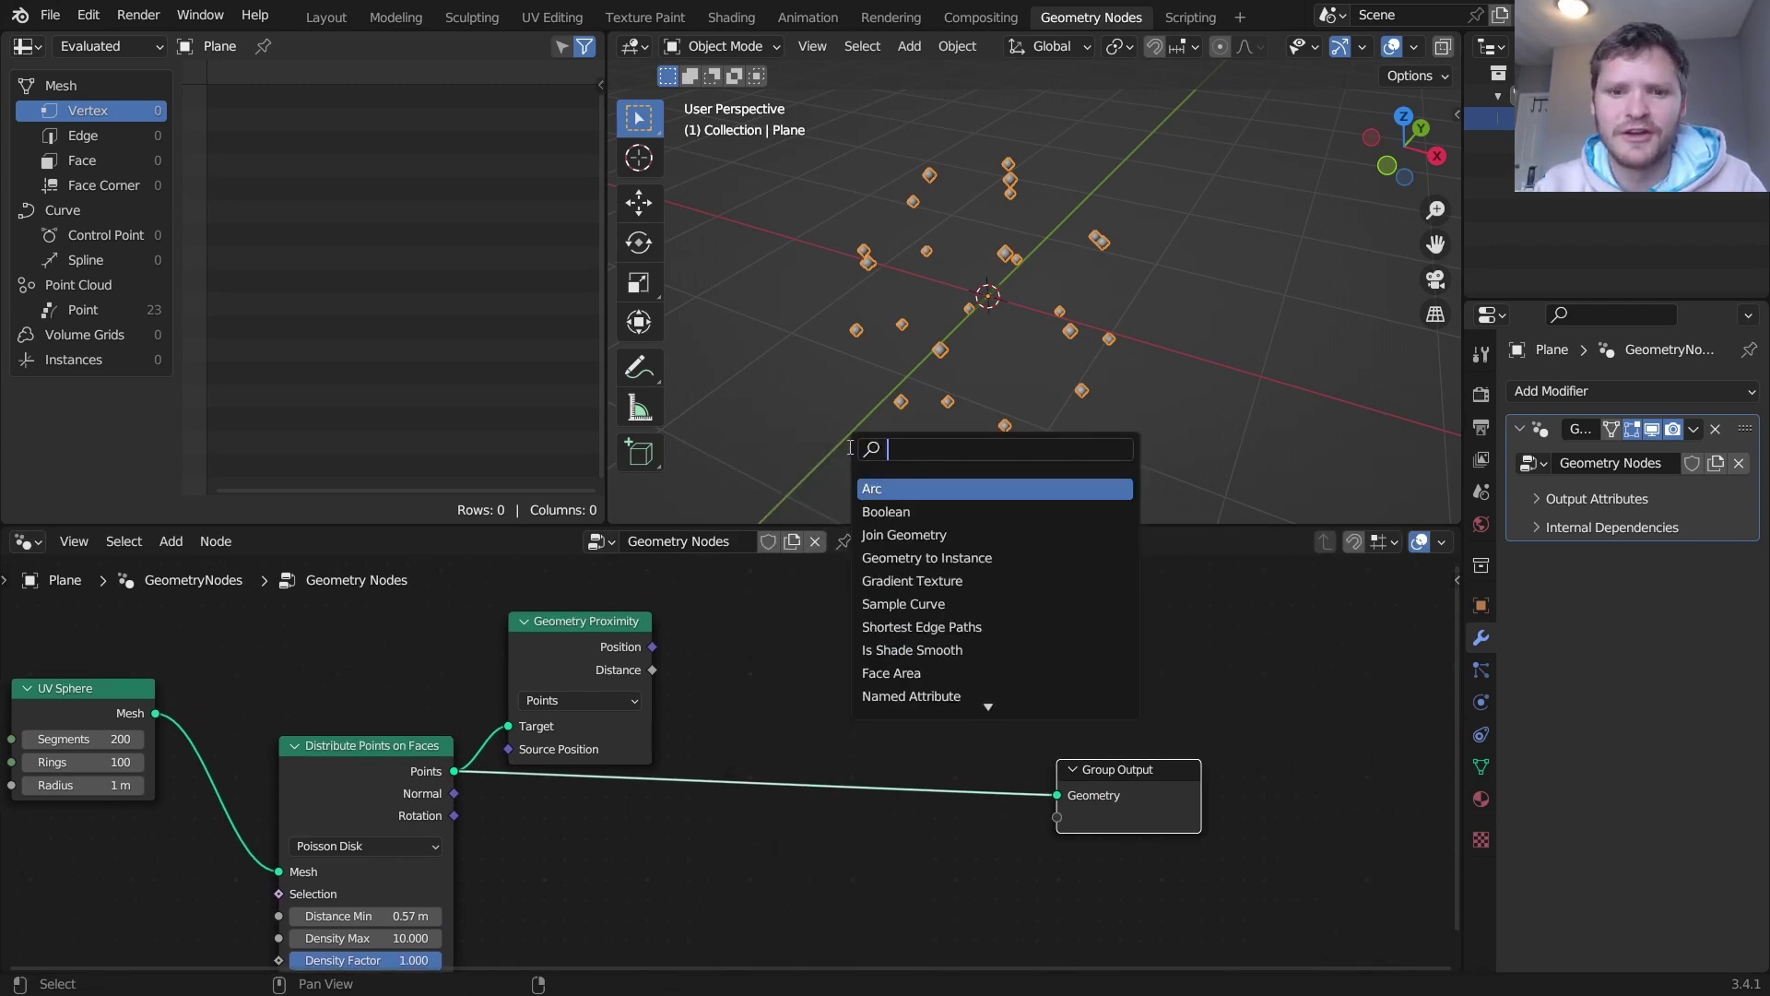
type("bound")
key("Return")
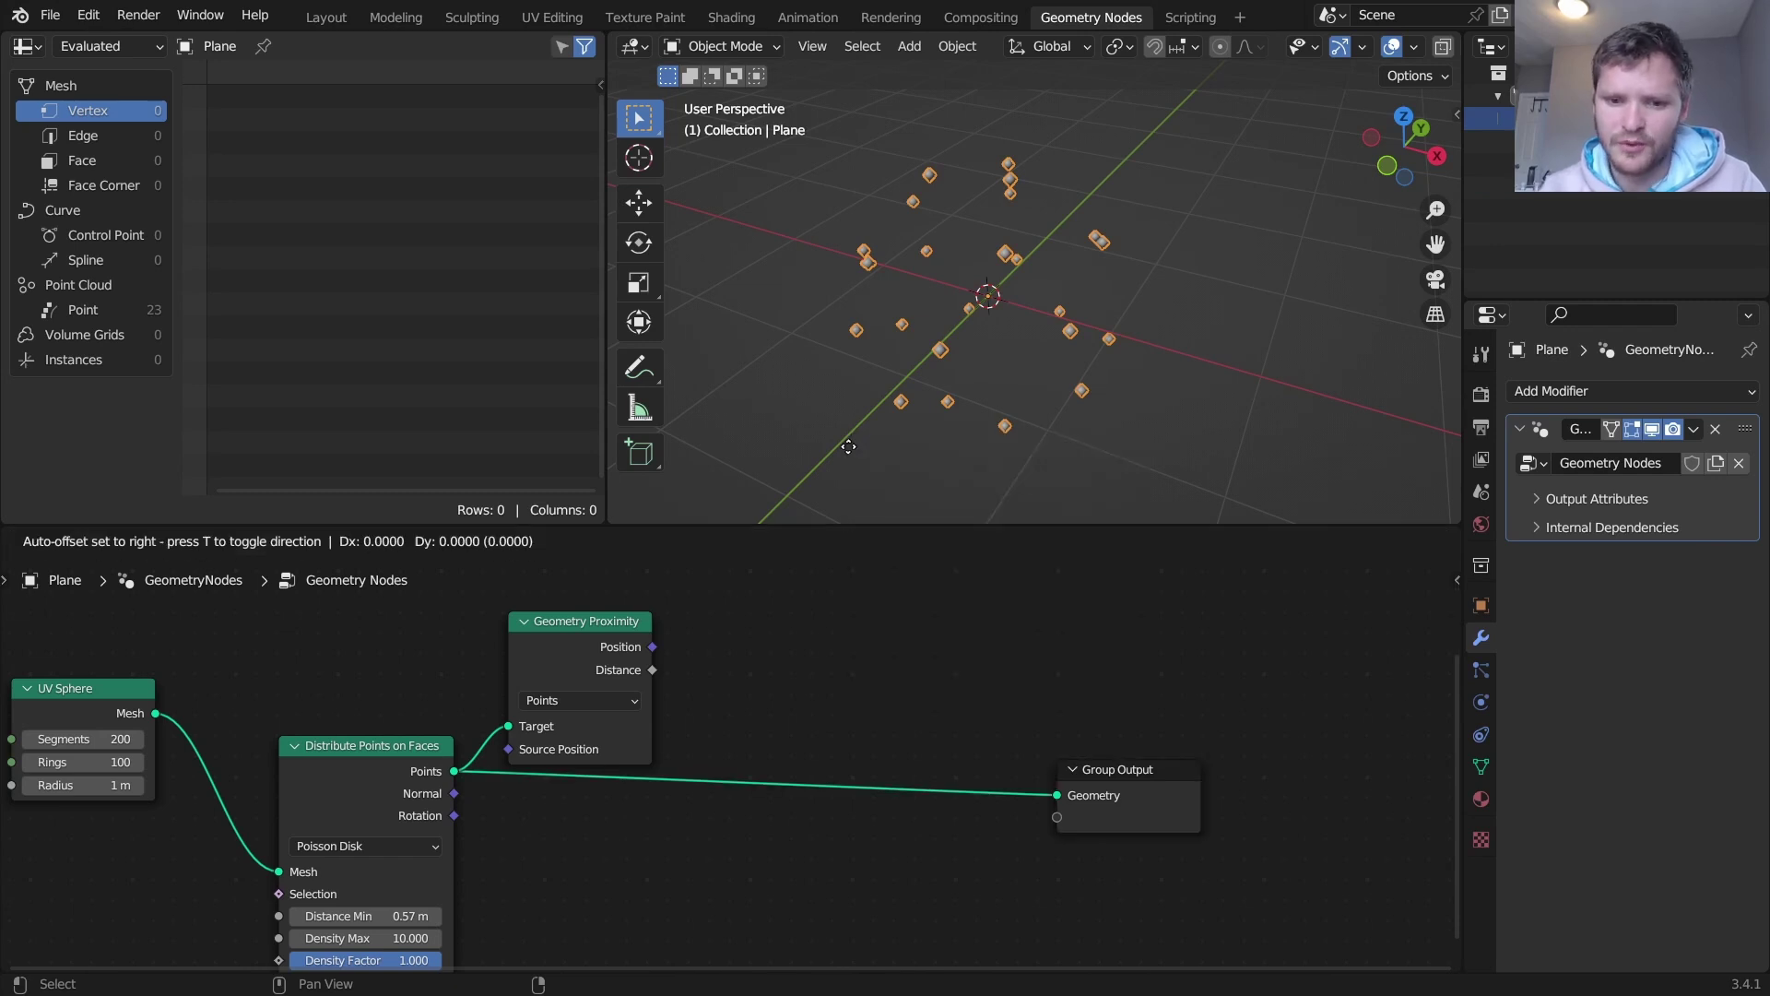
left_click(777, 643)
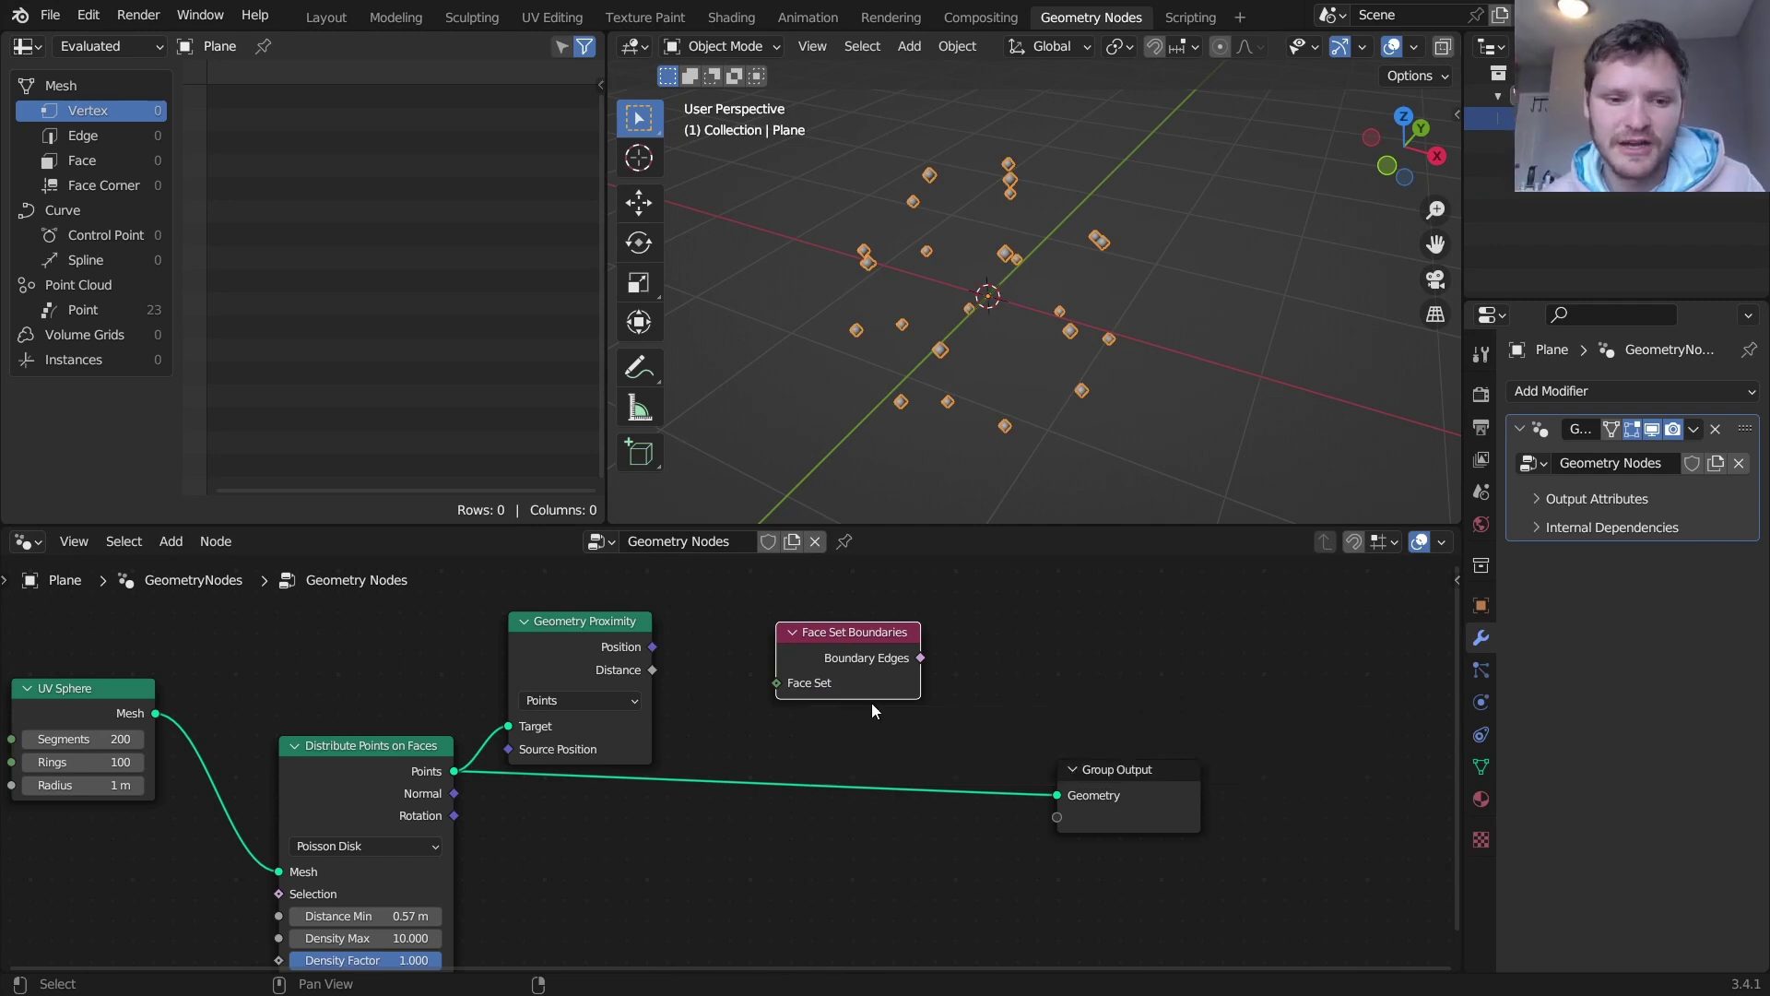
- Add a Split Edges node below and connect the UV Sphere's Mesh output to its Mesh input
middle_click_drag(685, 702, 727, 680)
key("shift+a")
left_click(694, 462)
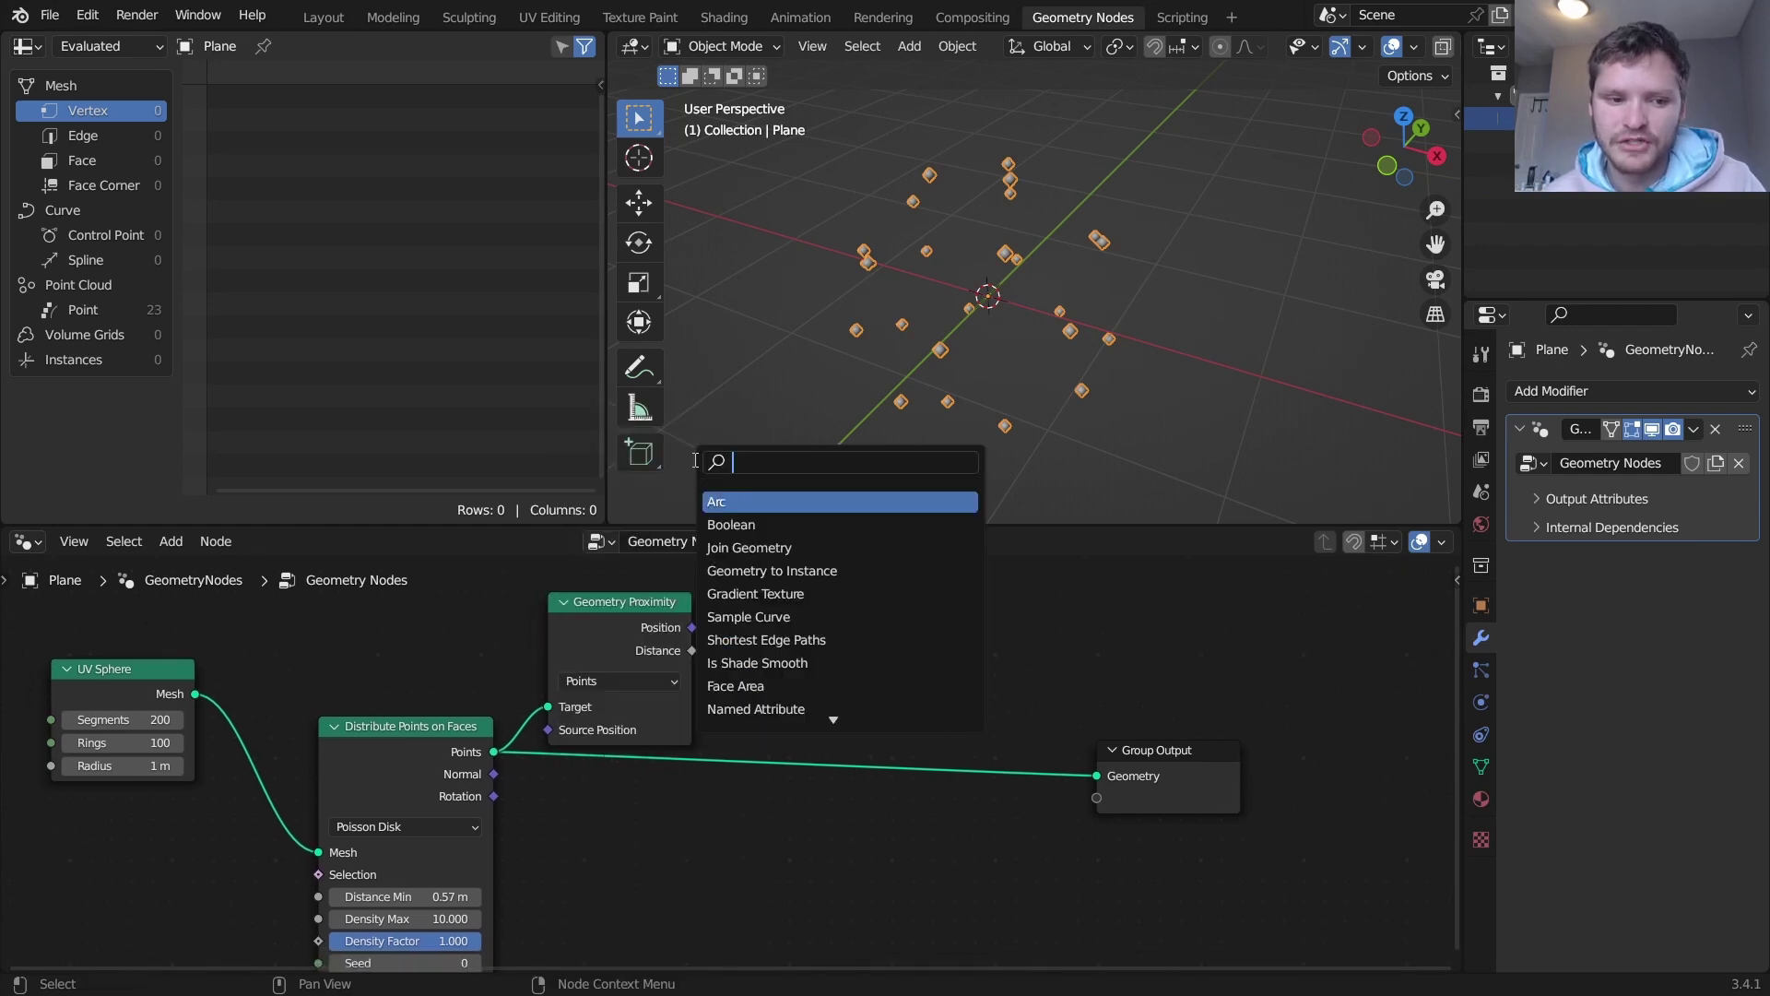
type("split")
key("Return")
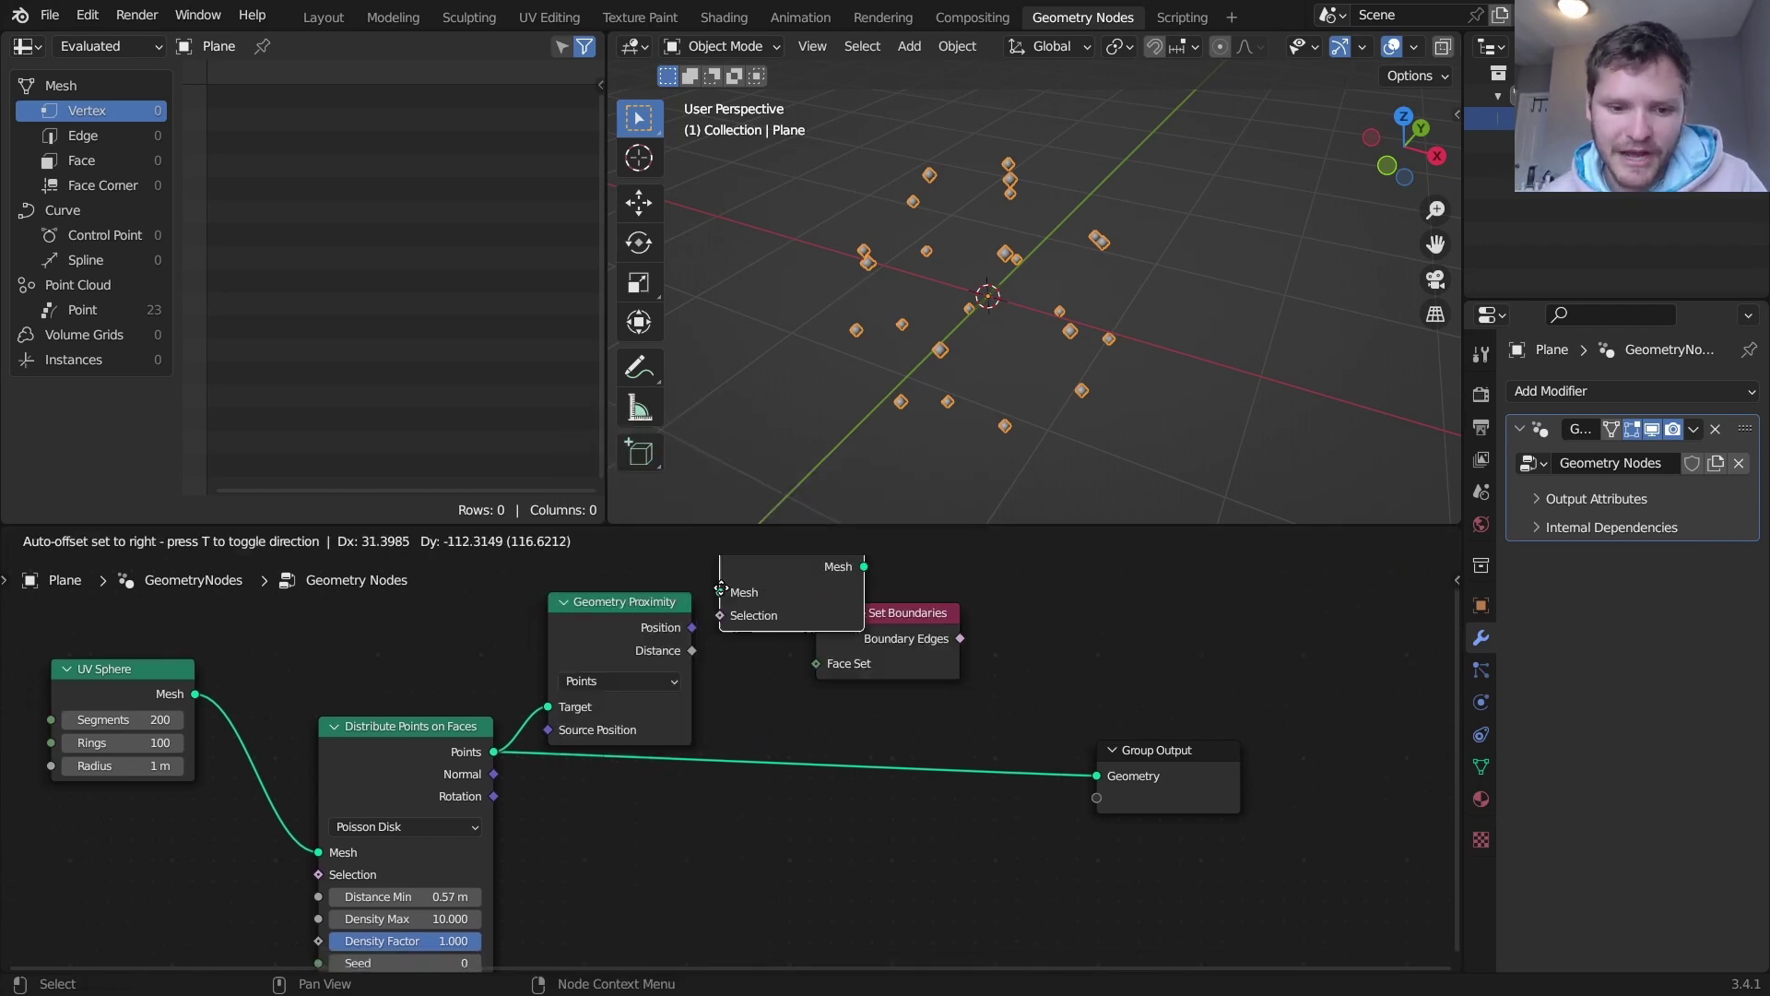
left_click(628, 840)
right_click_drag(179, 702, 682, 850, "alt")
left_click_drag(684, 830, 749, 828)
middle_click_drag(749, 828, 872, 827)
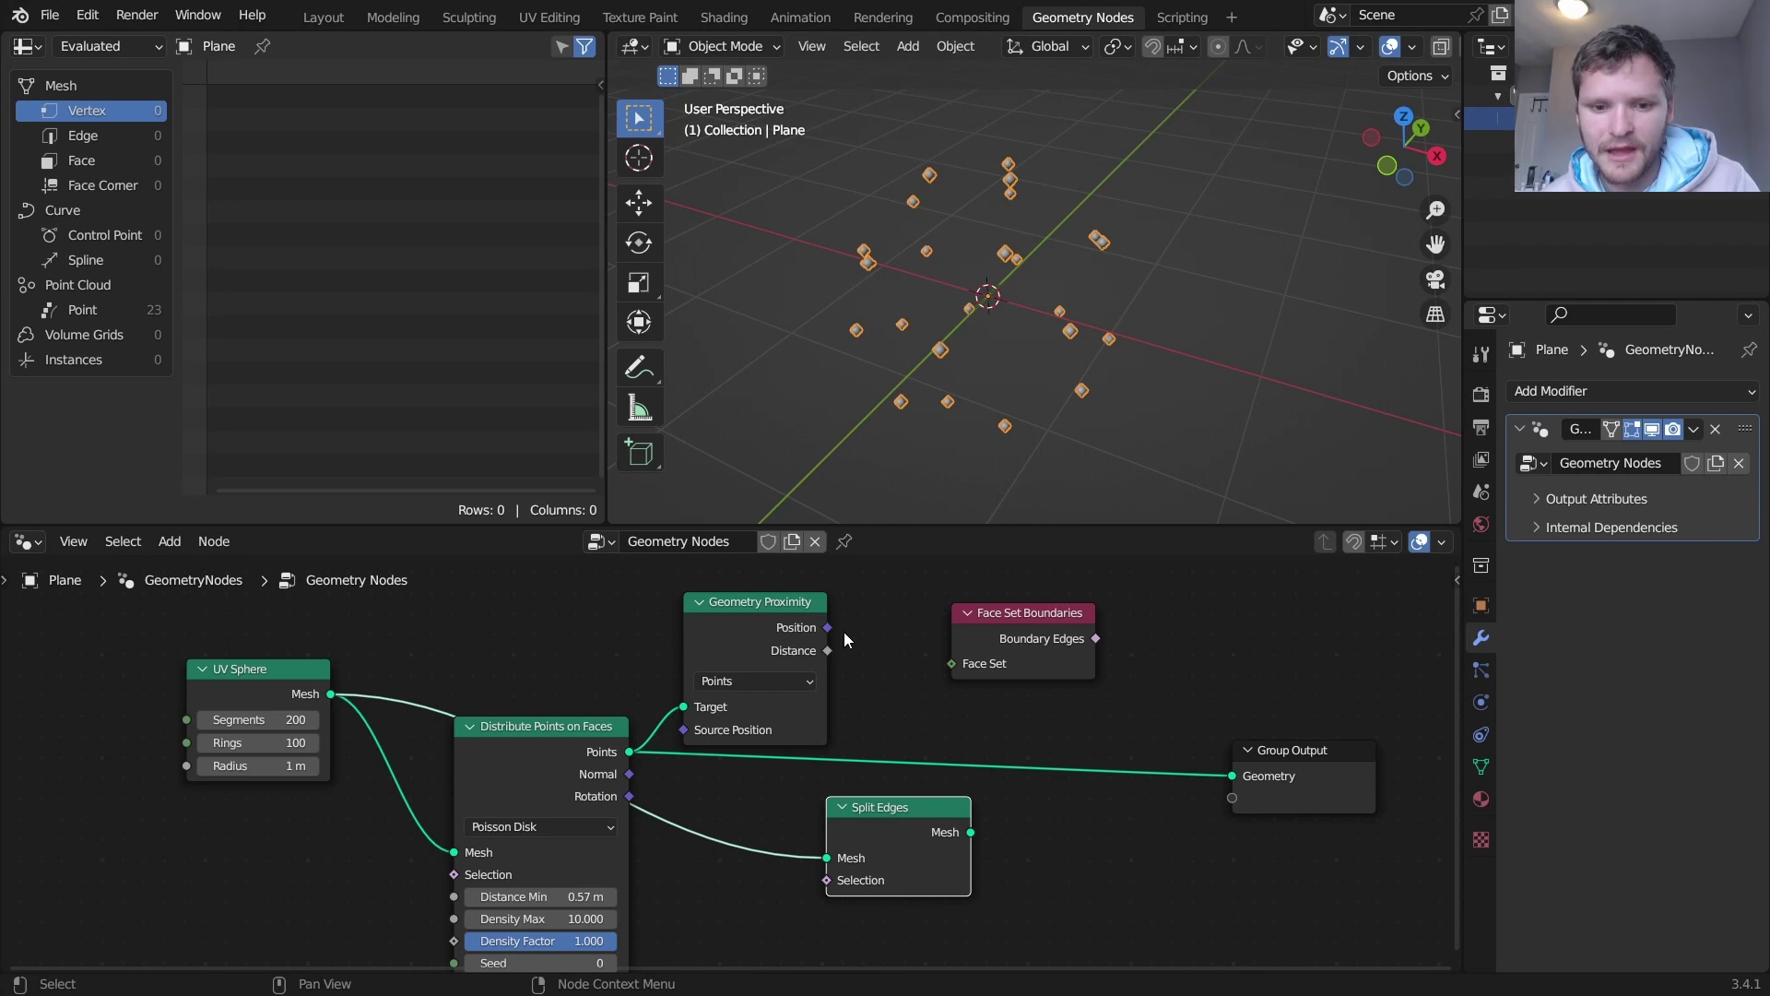
- Link Geometry Proximity's Position to Face Set, Boundary Edges to the Split Edges Selection, and Split Edges to the Group Output
left_click_drag(829, 627, 951, 662)
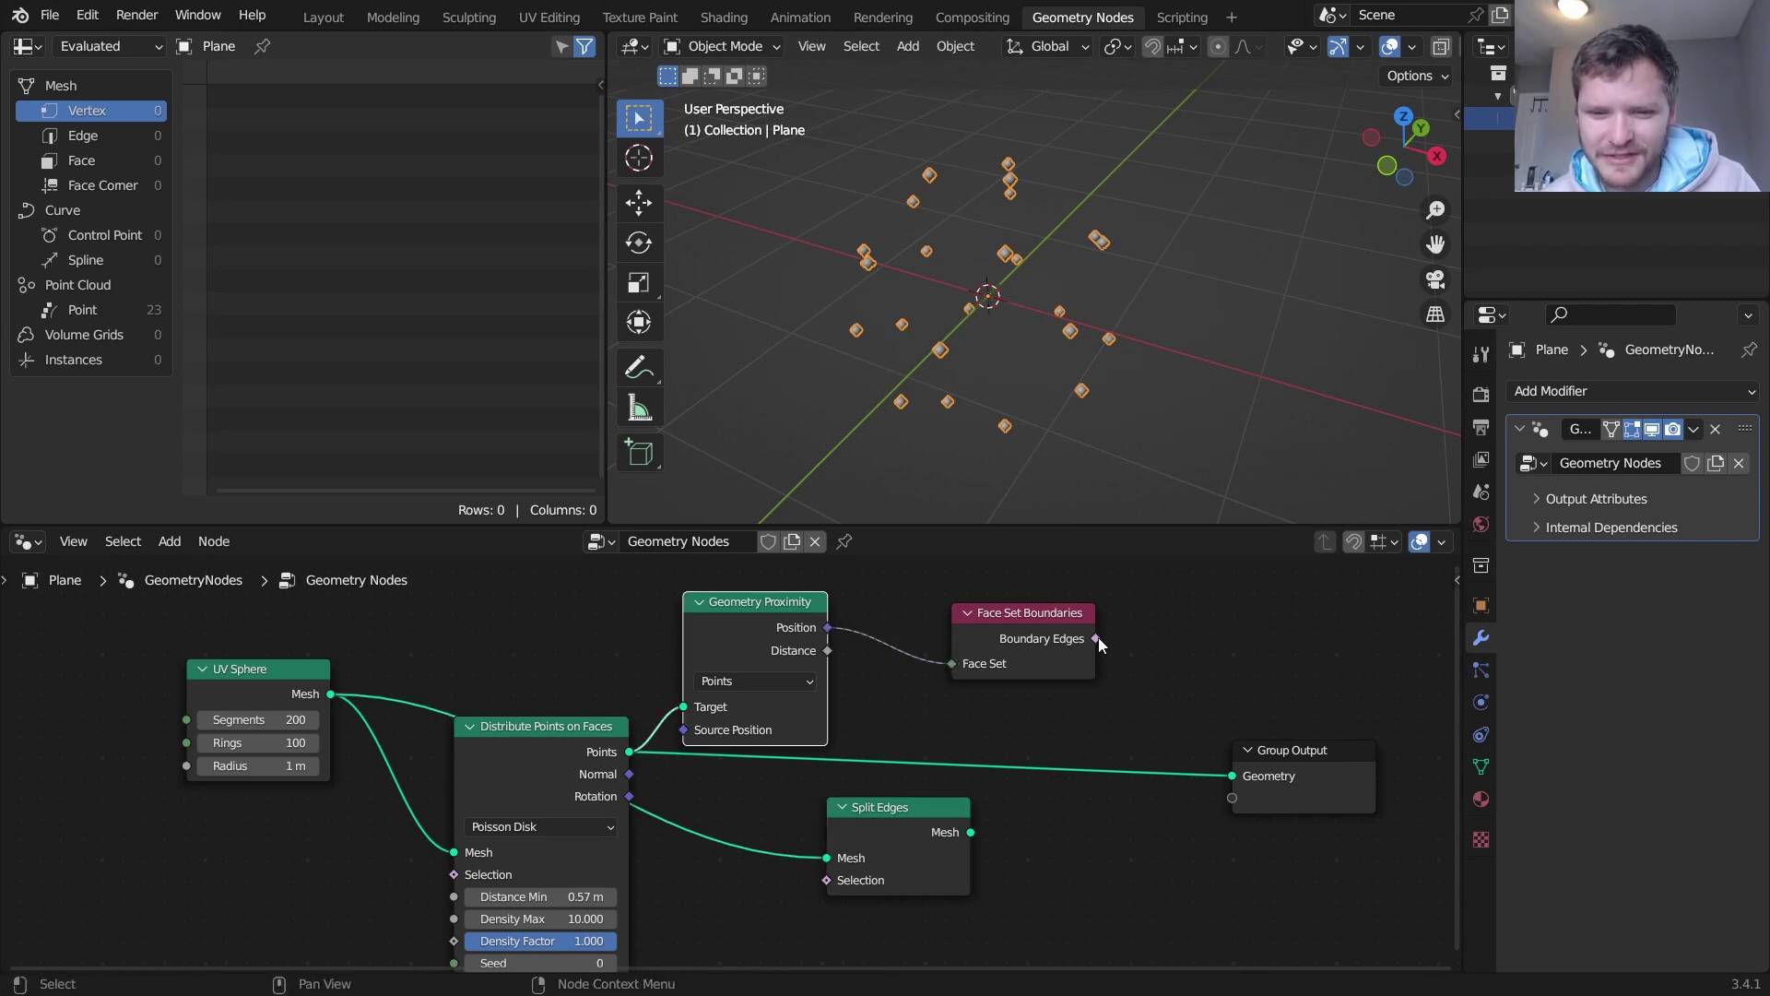
left_click_drag(1096, 638, 835, 878)
left_click(899, 822, "ctrl+shift")
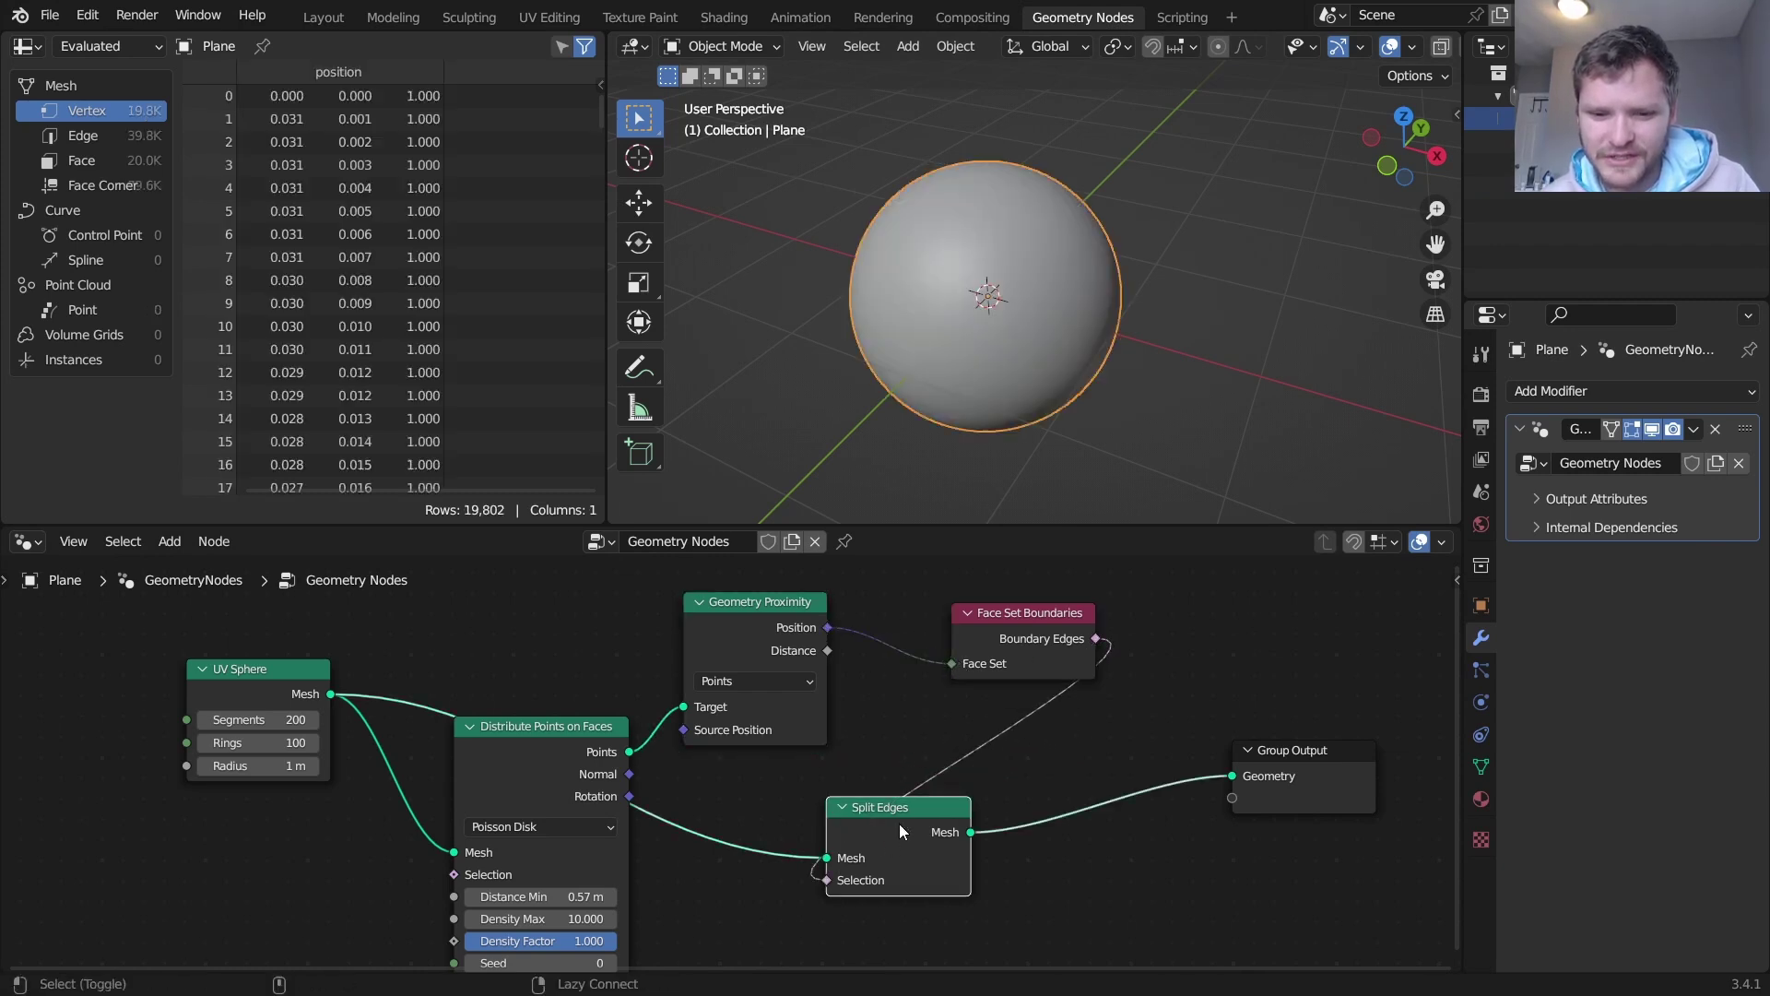
- Insert a Scale Elements node in Face, Uniform mode between Split Edges and the Group Output, keeping its scale at 1.000
middle_click_drag(1086, 763, 843, 774)
left_click_drag(1070, 760, 1241, 763)
left_click_drag(653, 840, 697, 836)
key("shift+a")
left_click(917, 446)
type("sca")
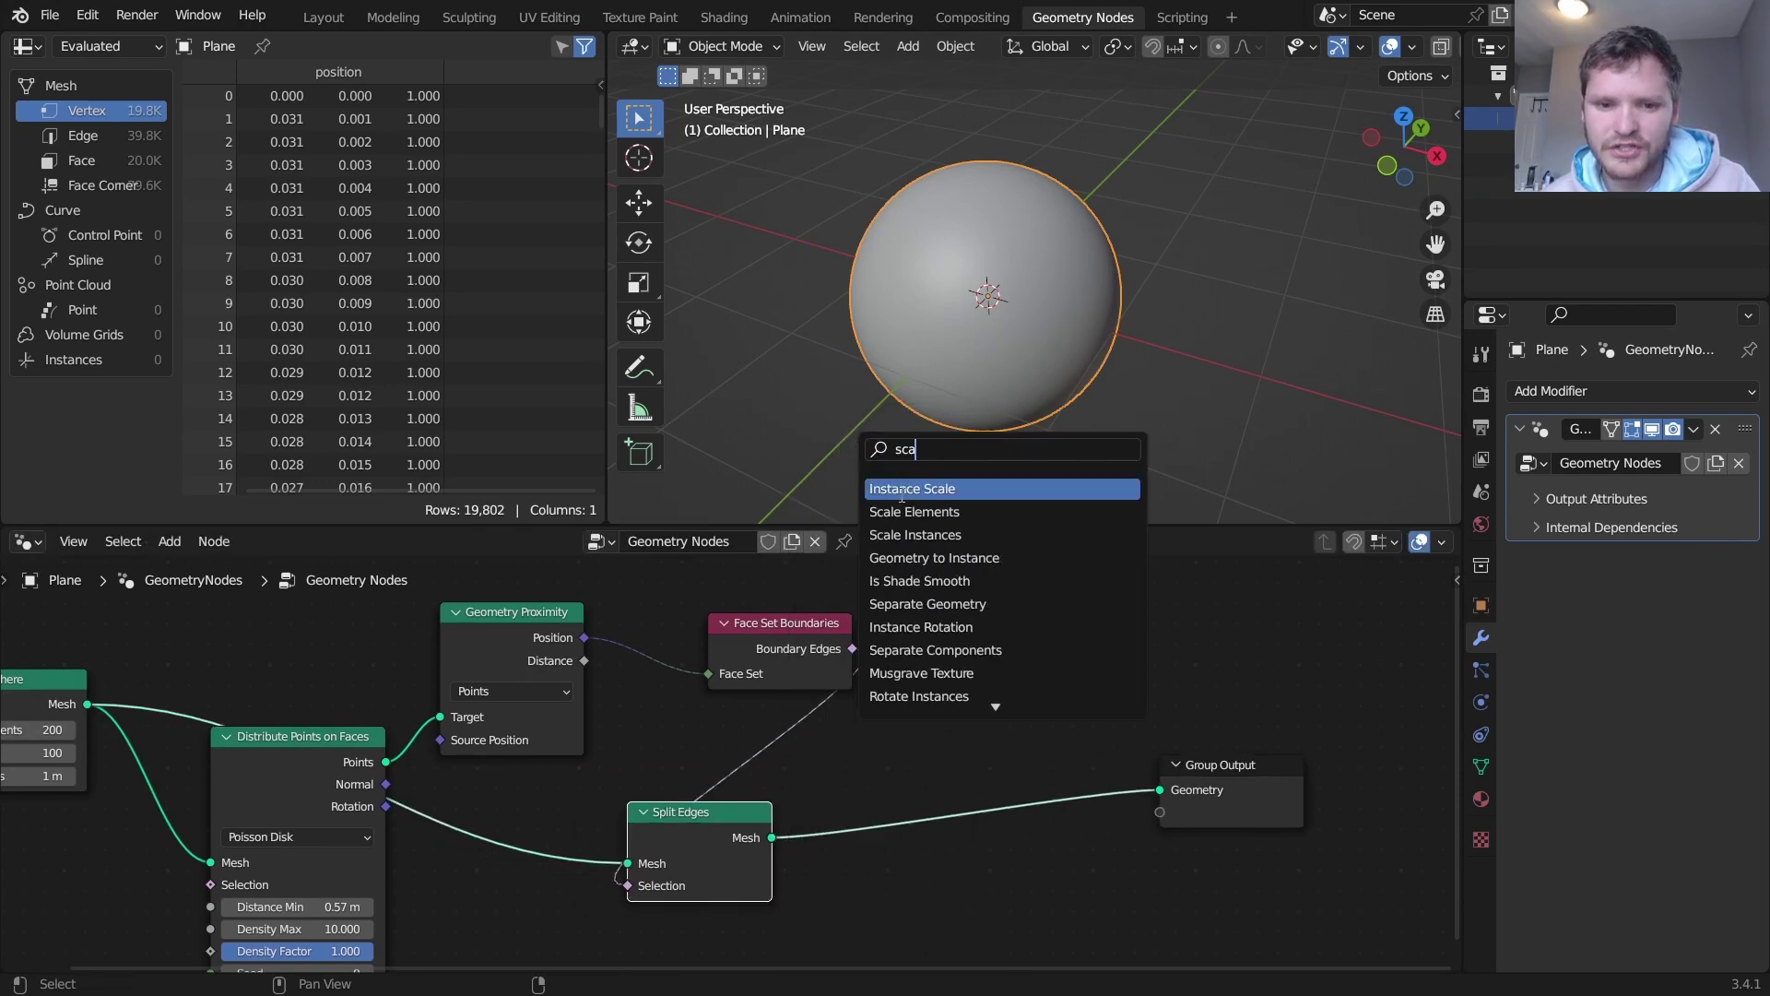
left_click(914, 512)
left_click(1014, 839)
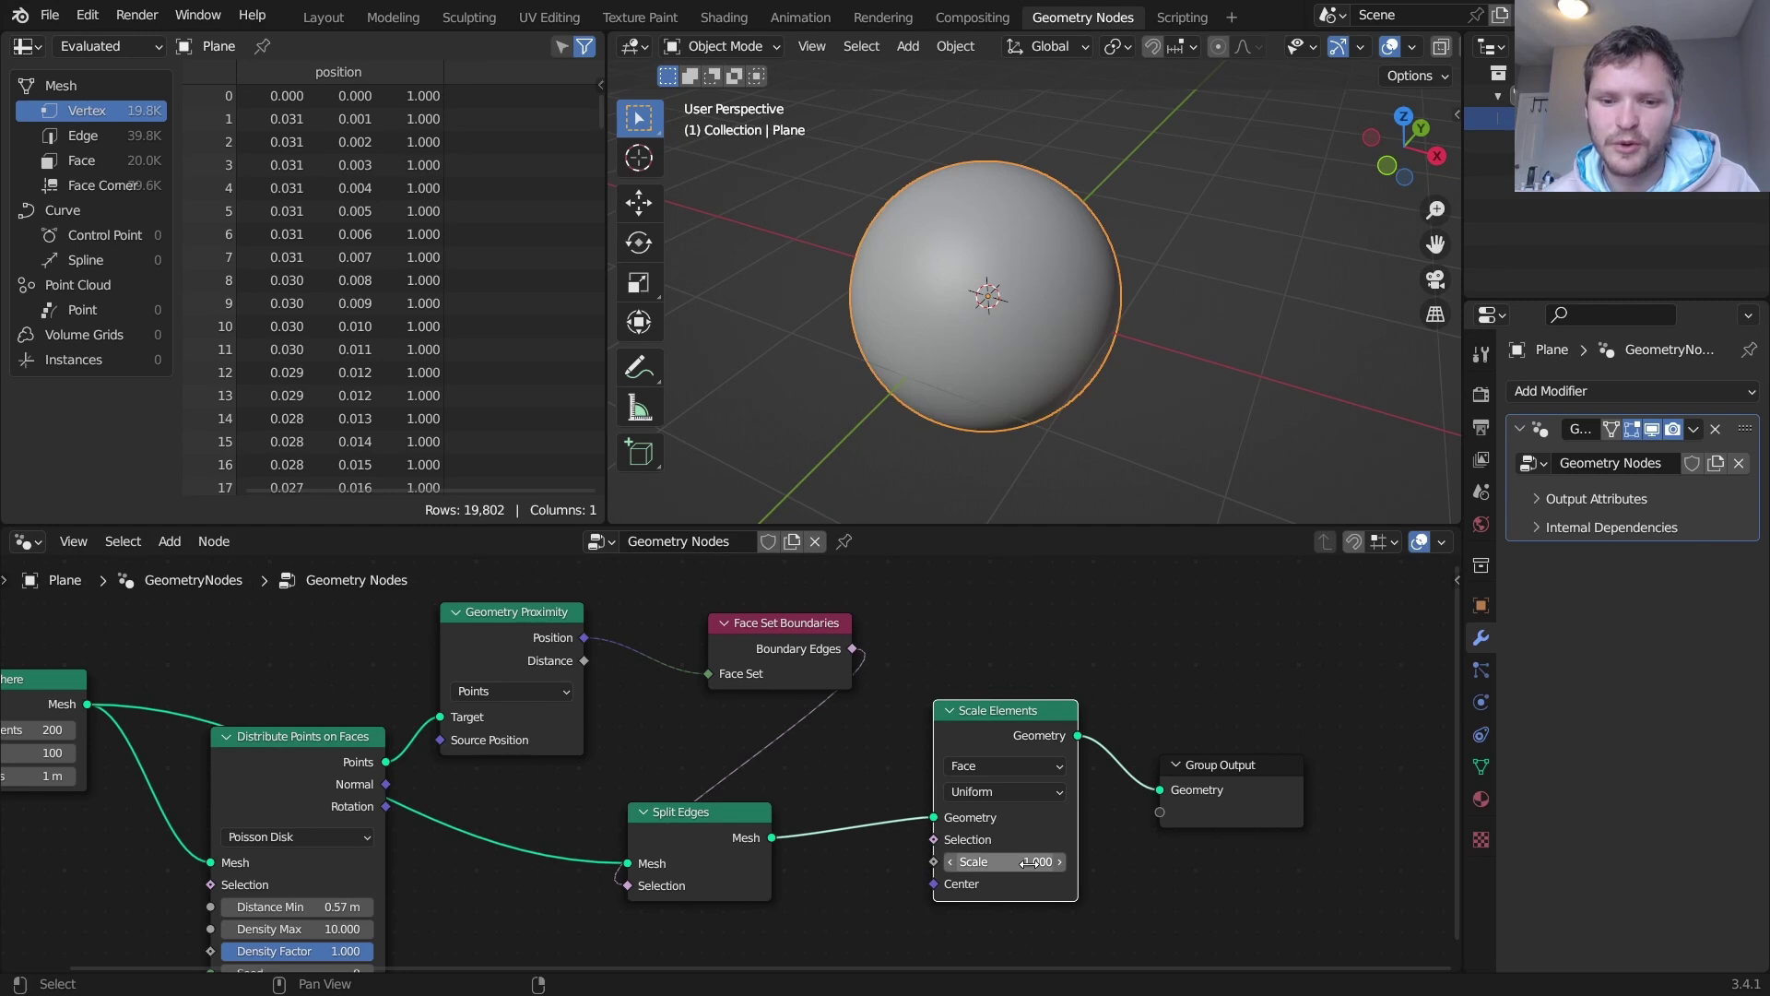
left_click_drag(1033, 861, 996, 861)
key("ctrl+z")
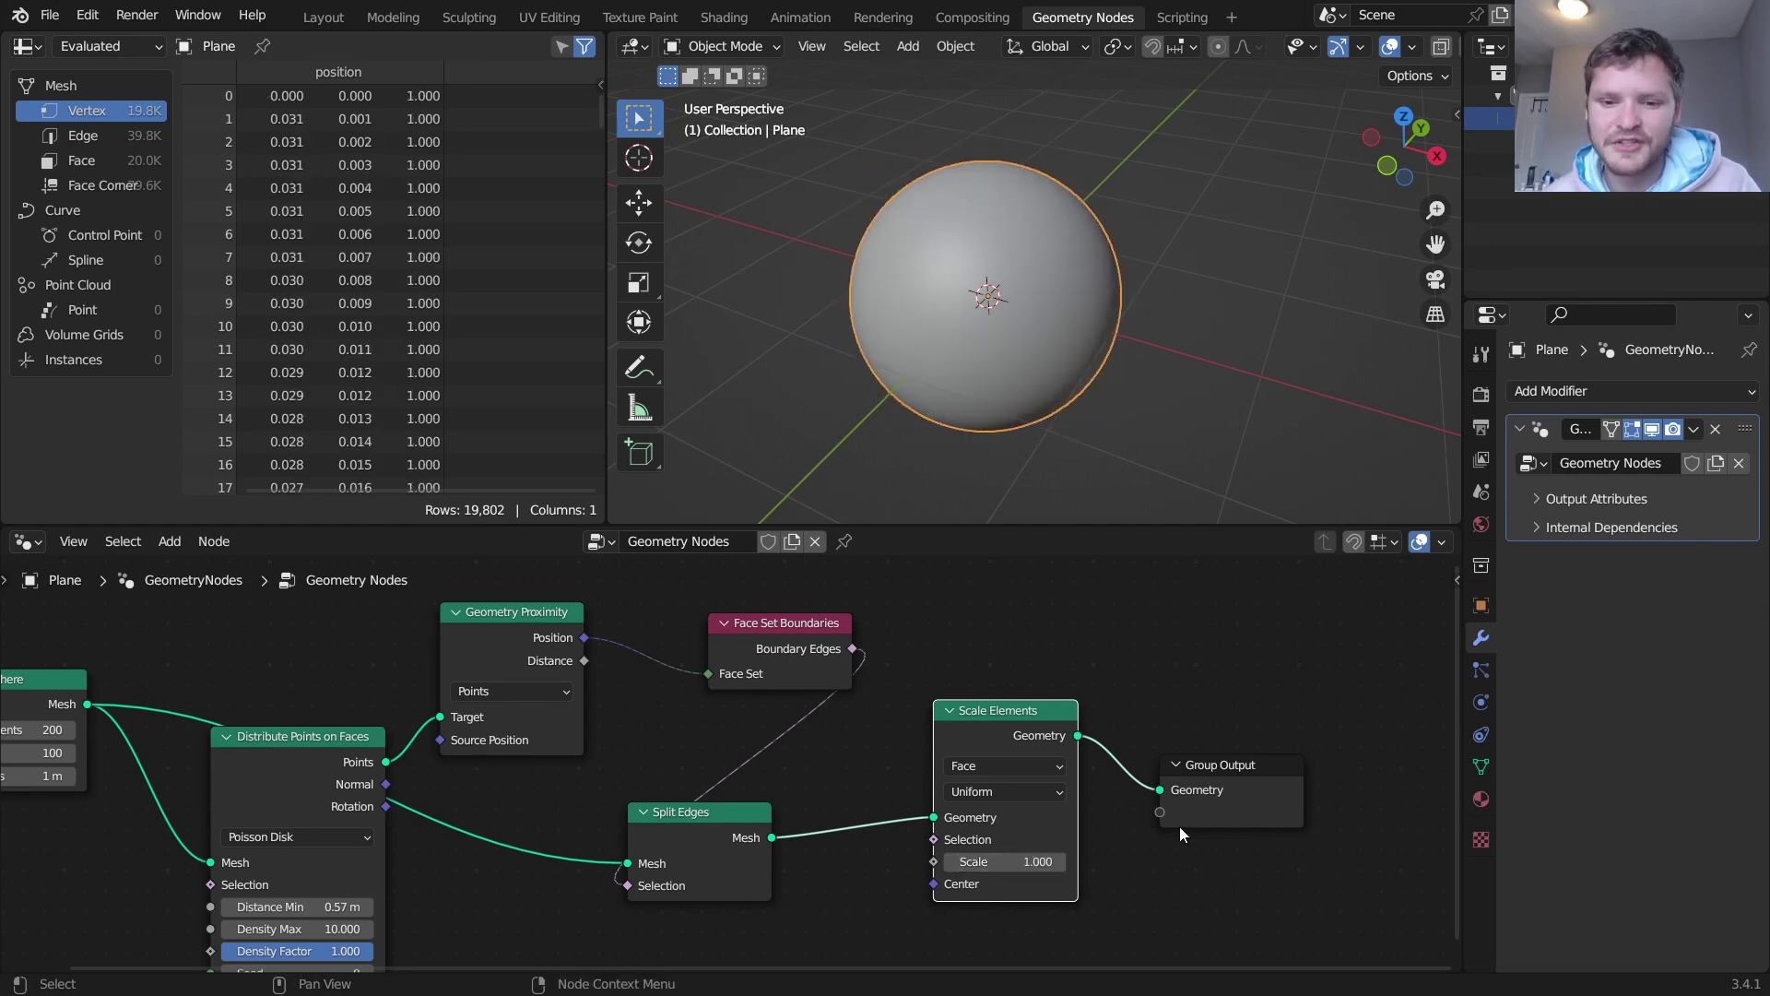
- Rearrange the nodes to open a wide gap between Geometry Proximity and Face Set Boundaries
left_click_drag(1238, 877, 703, 780)
key("g")
left_click(1032, 776)
left_click_drag(765, 631, 792, 635)
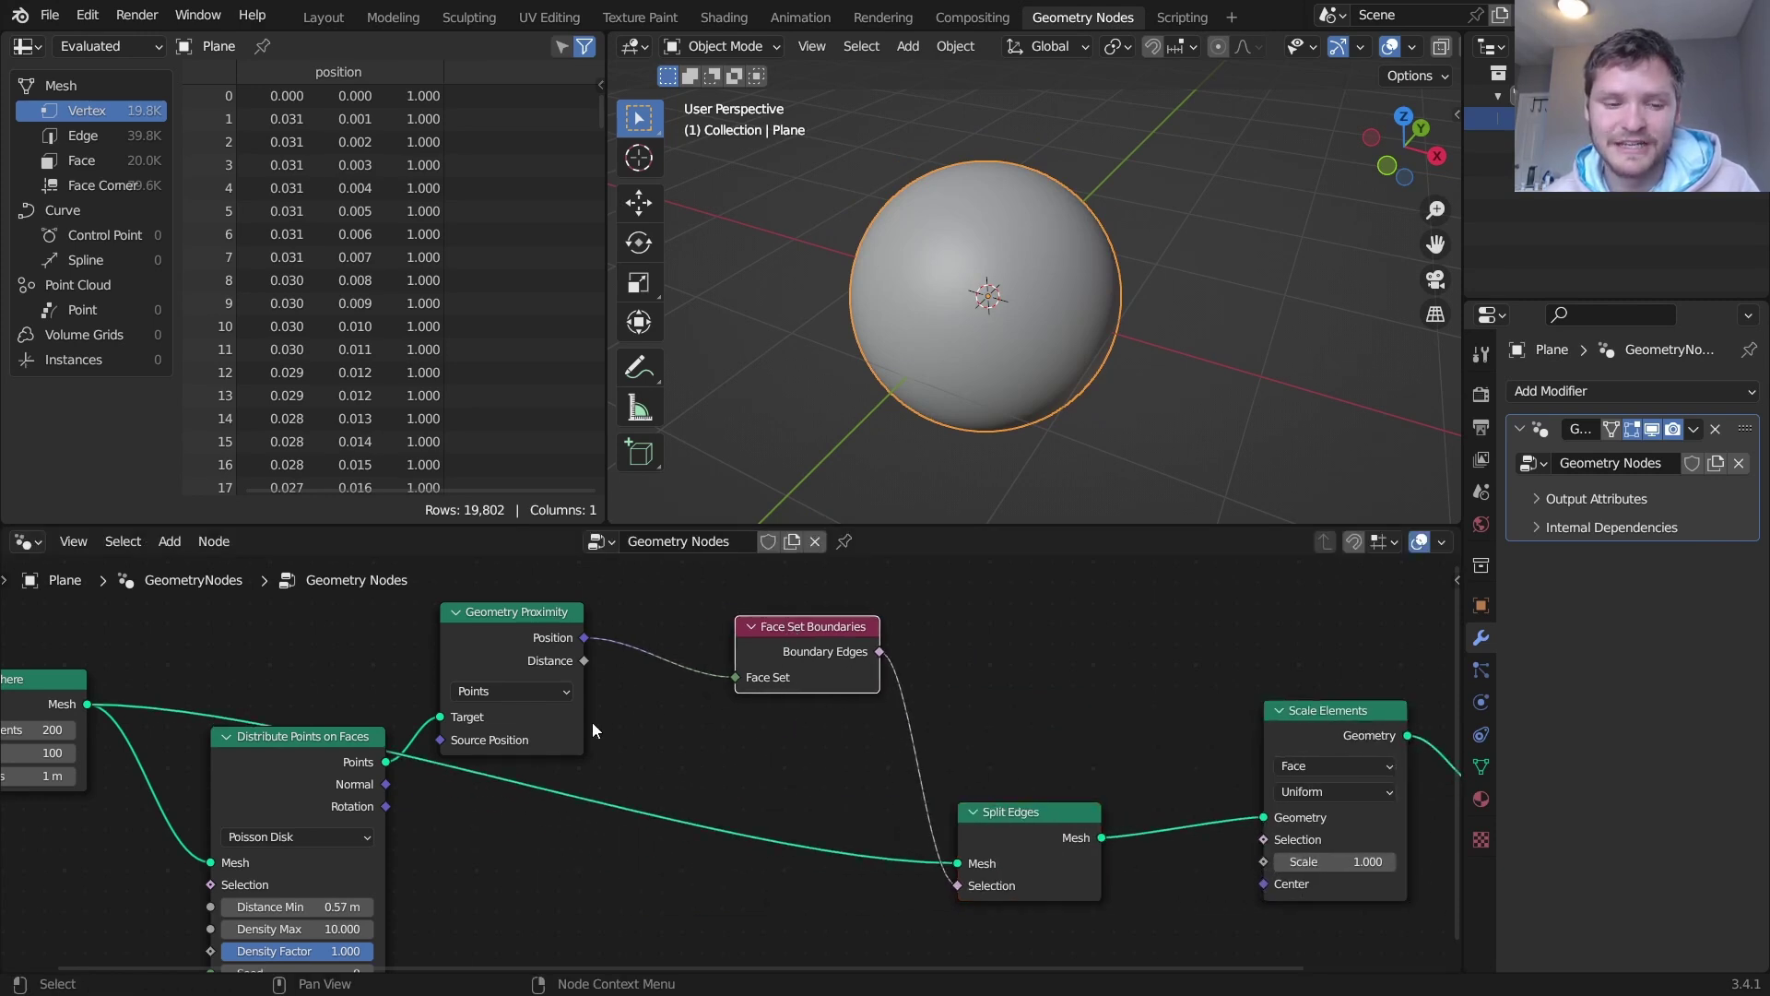
middle_click_drag(590, 722, 806, 701)
left_click_drag(152, 892, 702, 649)
key("g")
left_click(395, 680)
left_click(640, 603)
- Insert a Separate XYZ node on the link between Geometry Proximity's Position and Face Set Boundaries, passing on its X output
key("shift+a")
left_click(578, 462)
type("se")
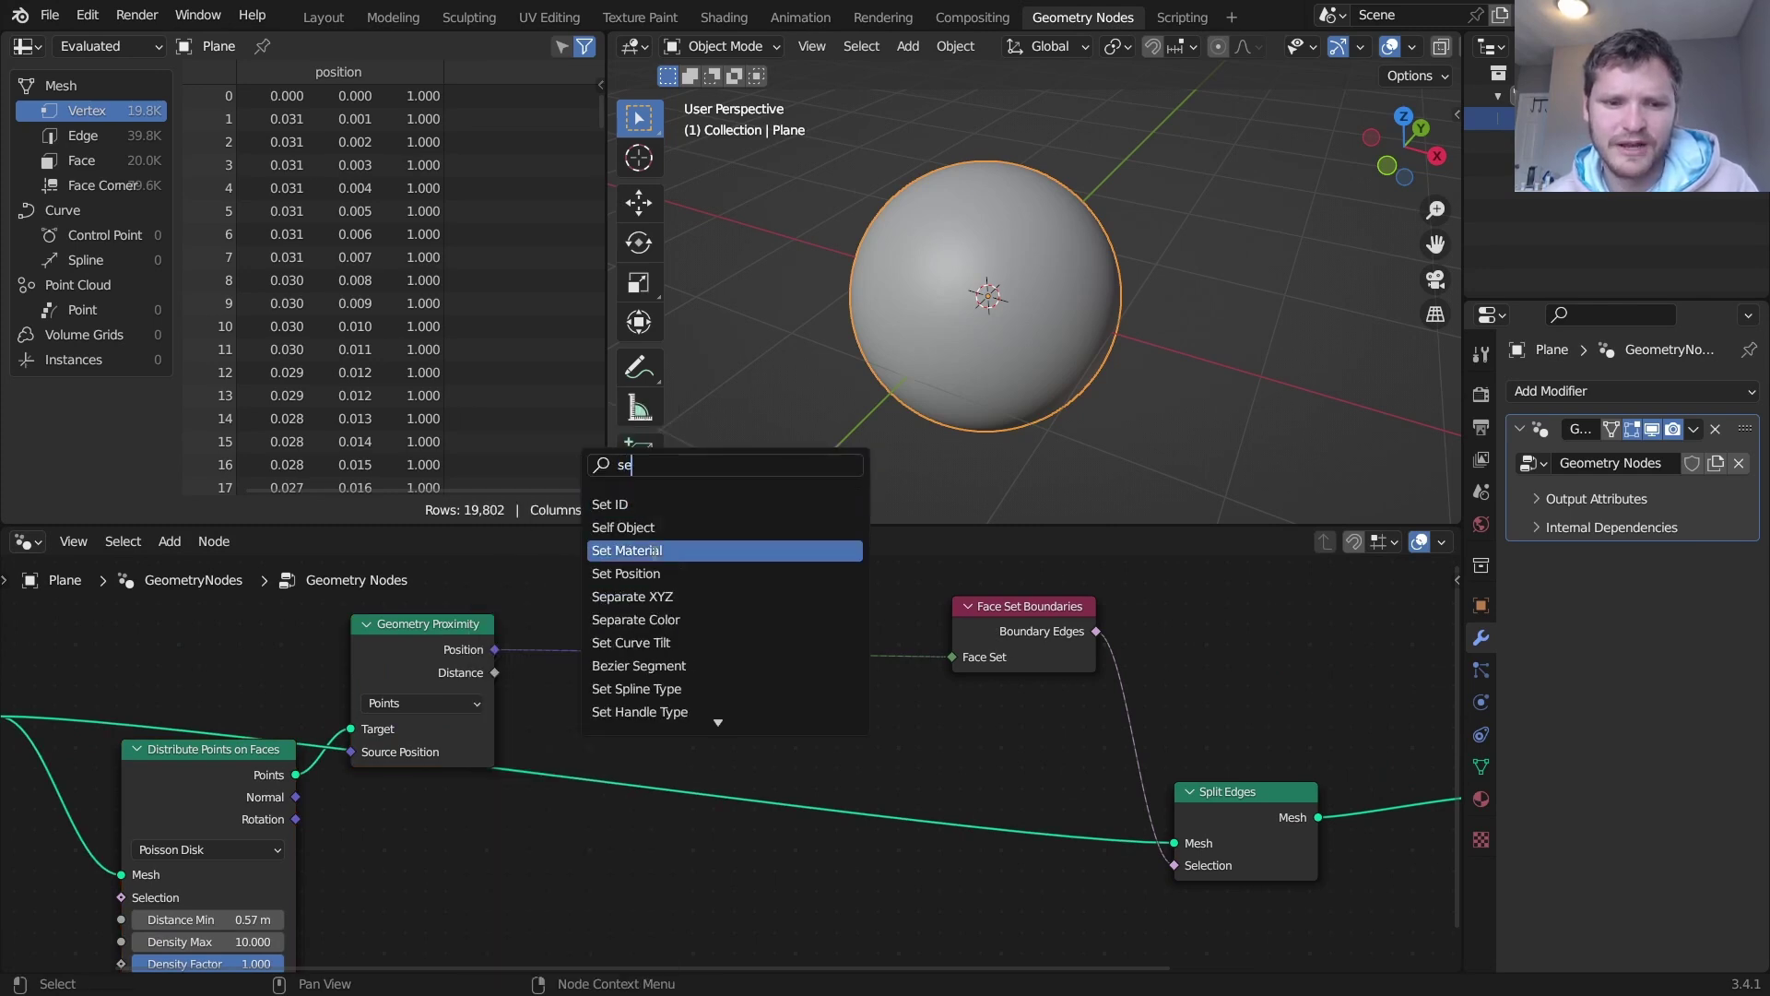
left_click(646, 596)
left_click(601, 688)
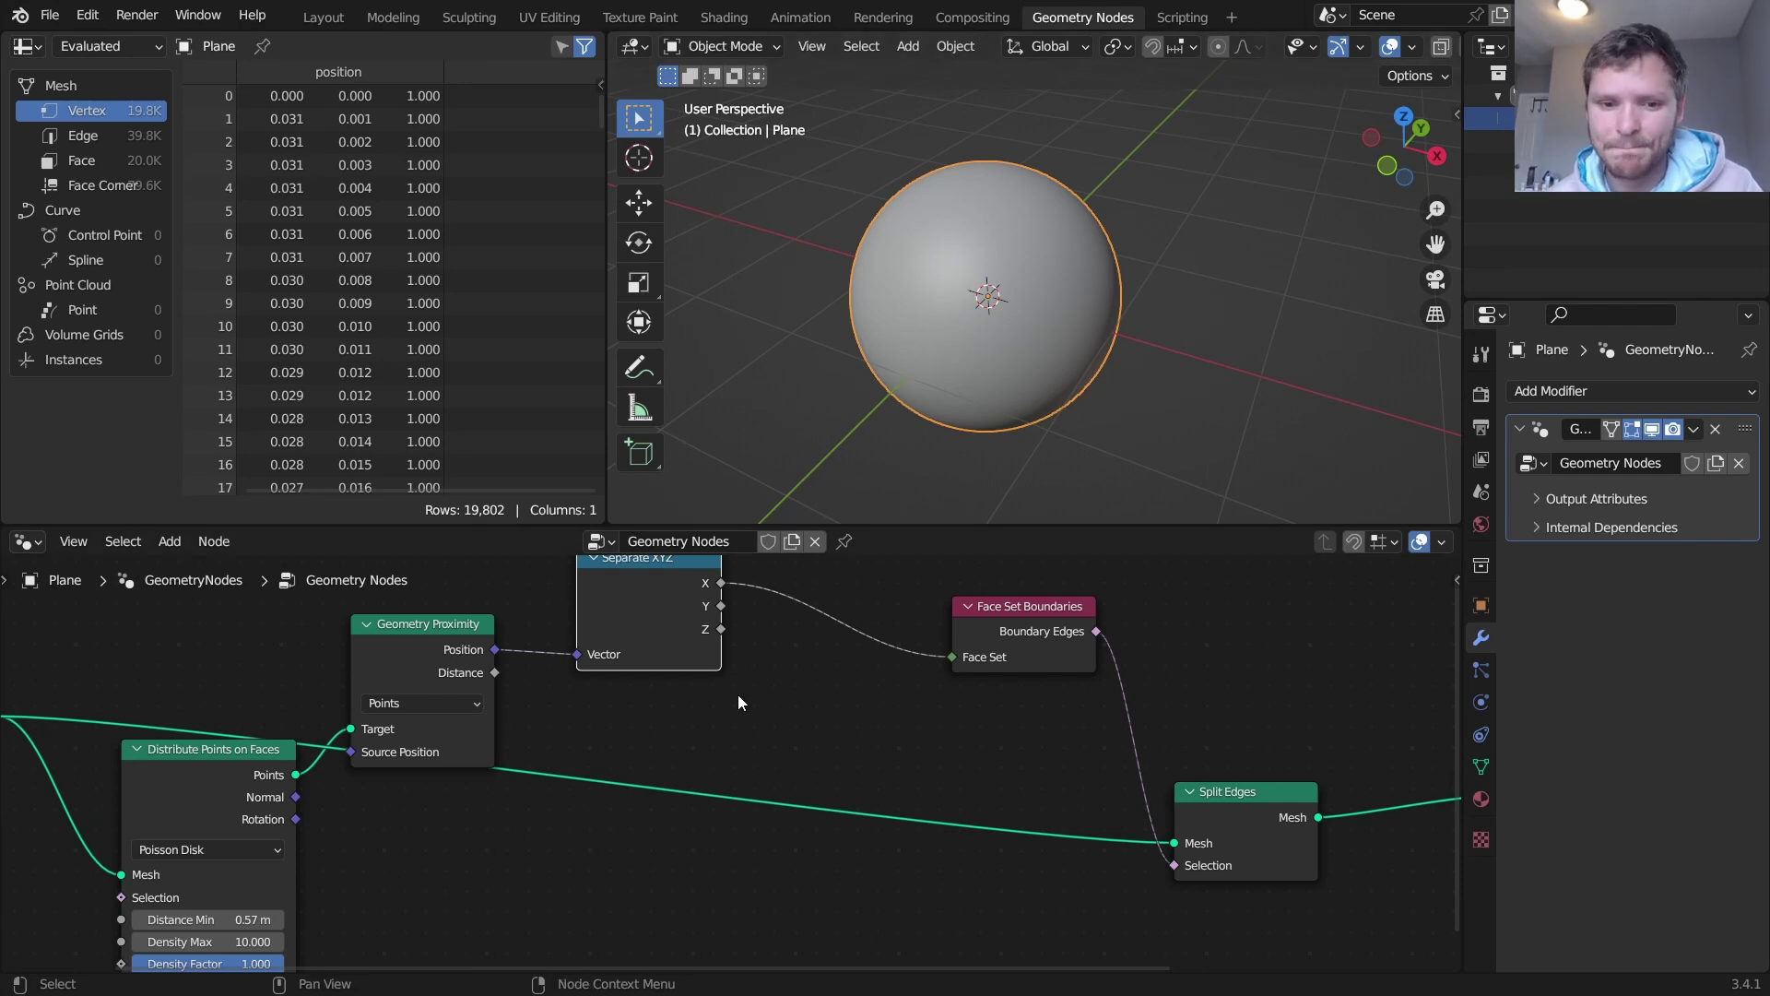
left_click_drag(655, 584, 626, 638)
- Insert a Float to Integer node in Round mode between Separate XYZ's X output and the Face Set input
middle_click_drag(727, 623, 677, 646)
key("shift+a")
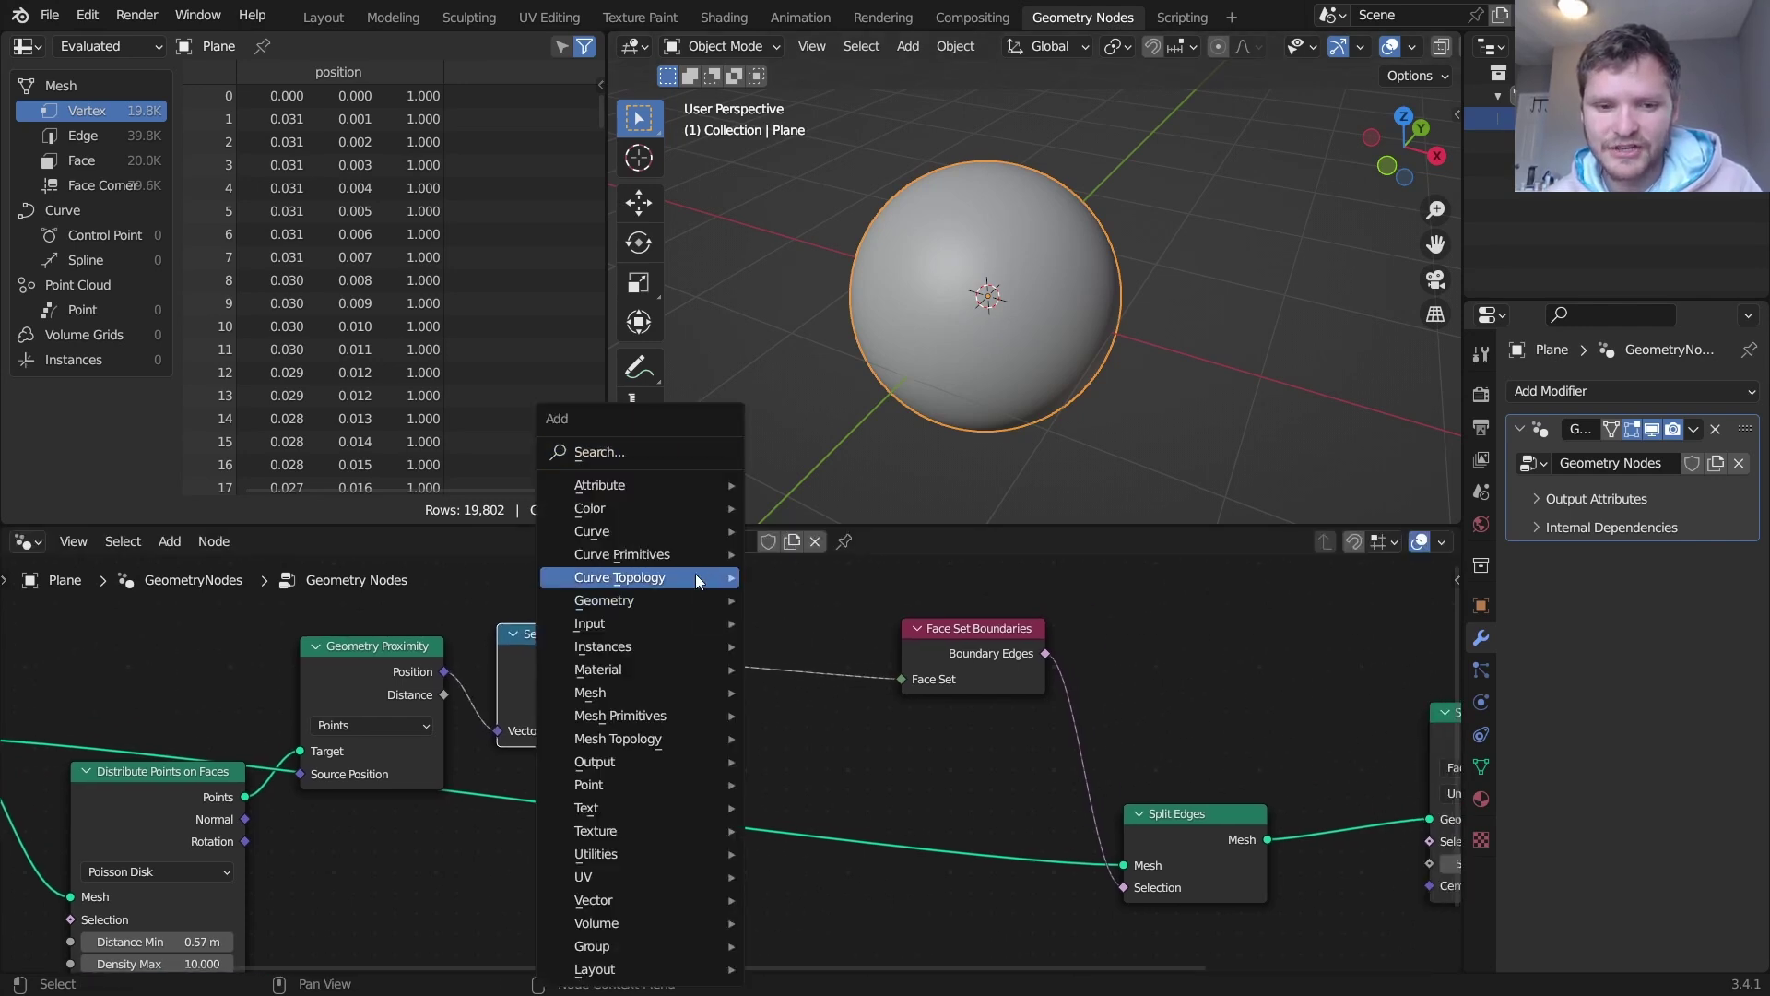
left_click(684, 447)
type("m")
key("BackSpace")
type("float")
key("Down")
key("Return")
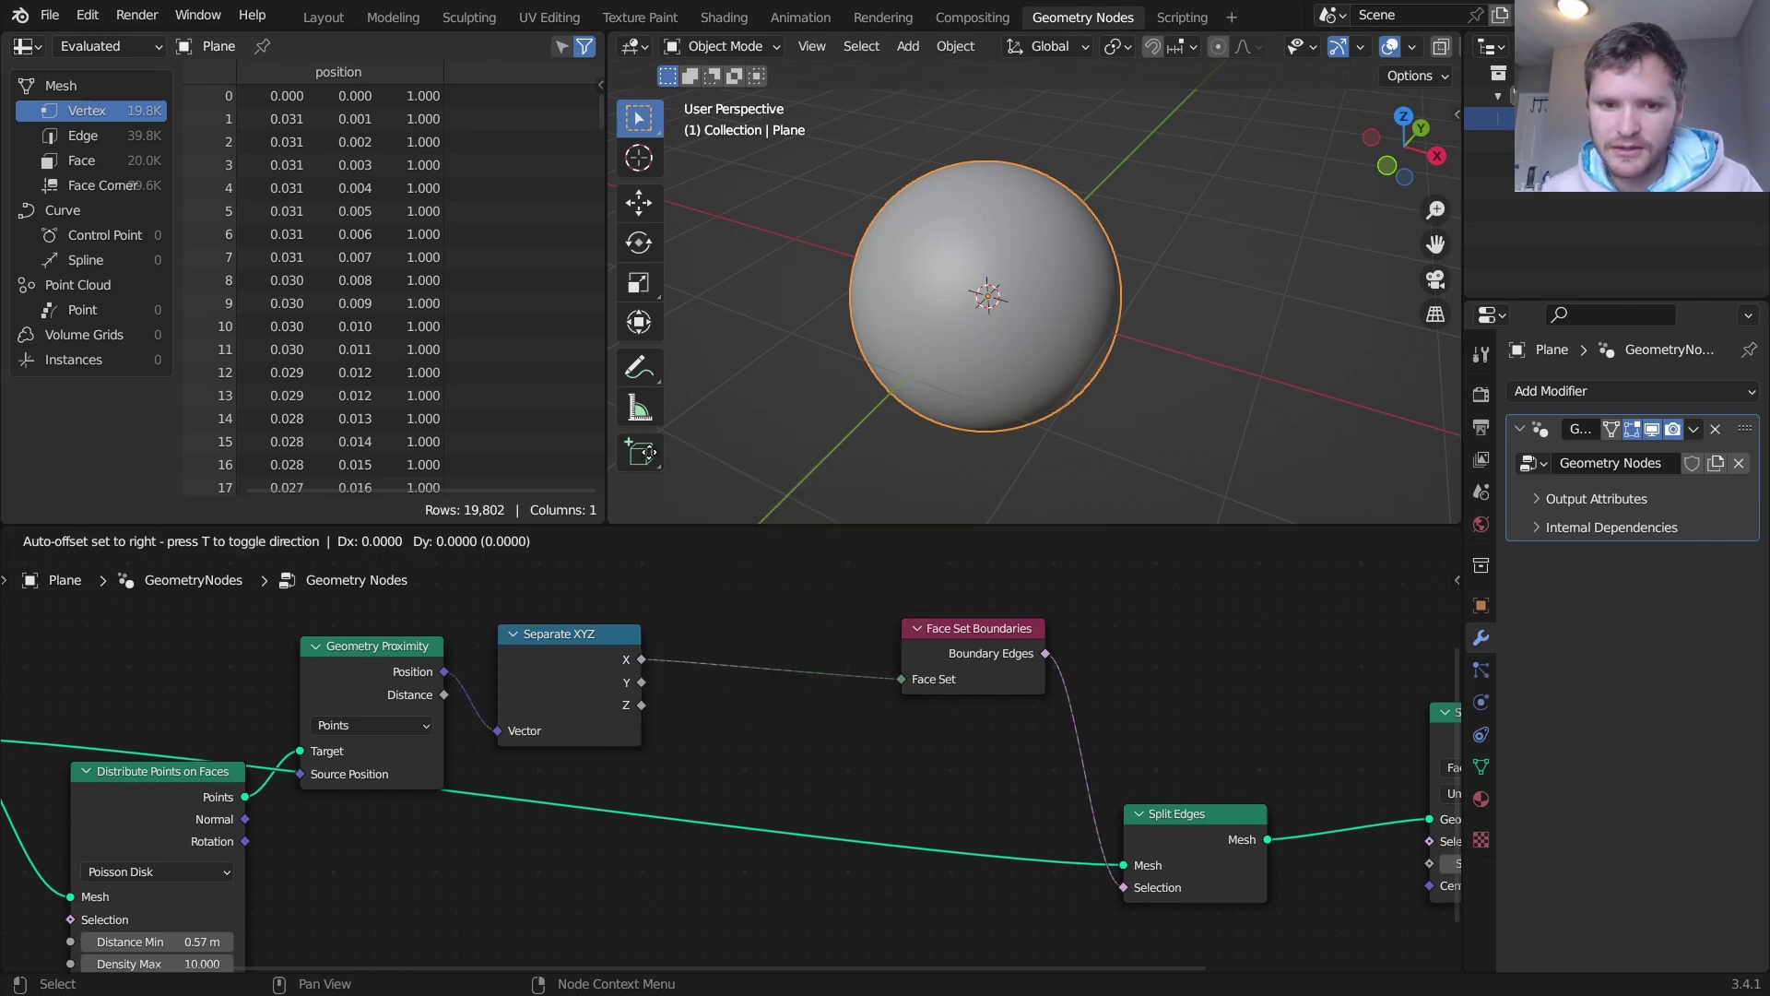
left_click(730, 611)
left_click_drag(539, 660, 529, 659)
left_click(749, 628)
key("shift+d")
left_click(816, 723)
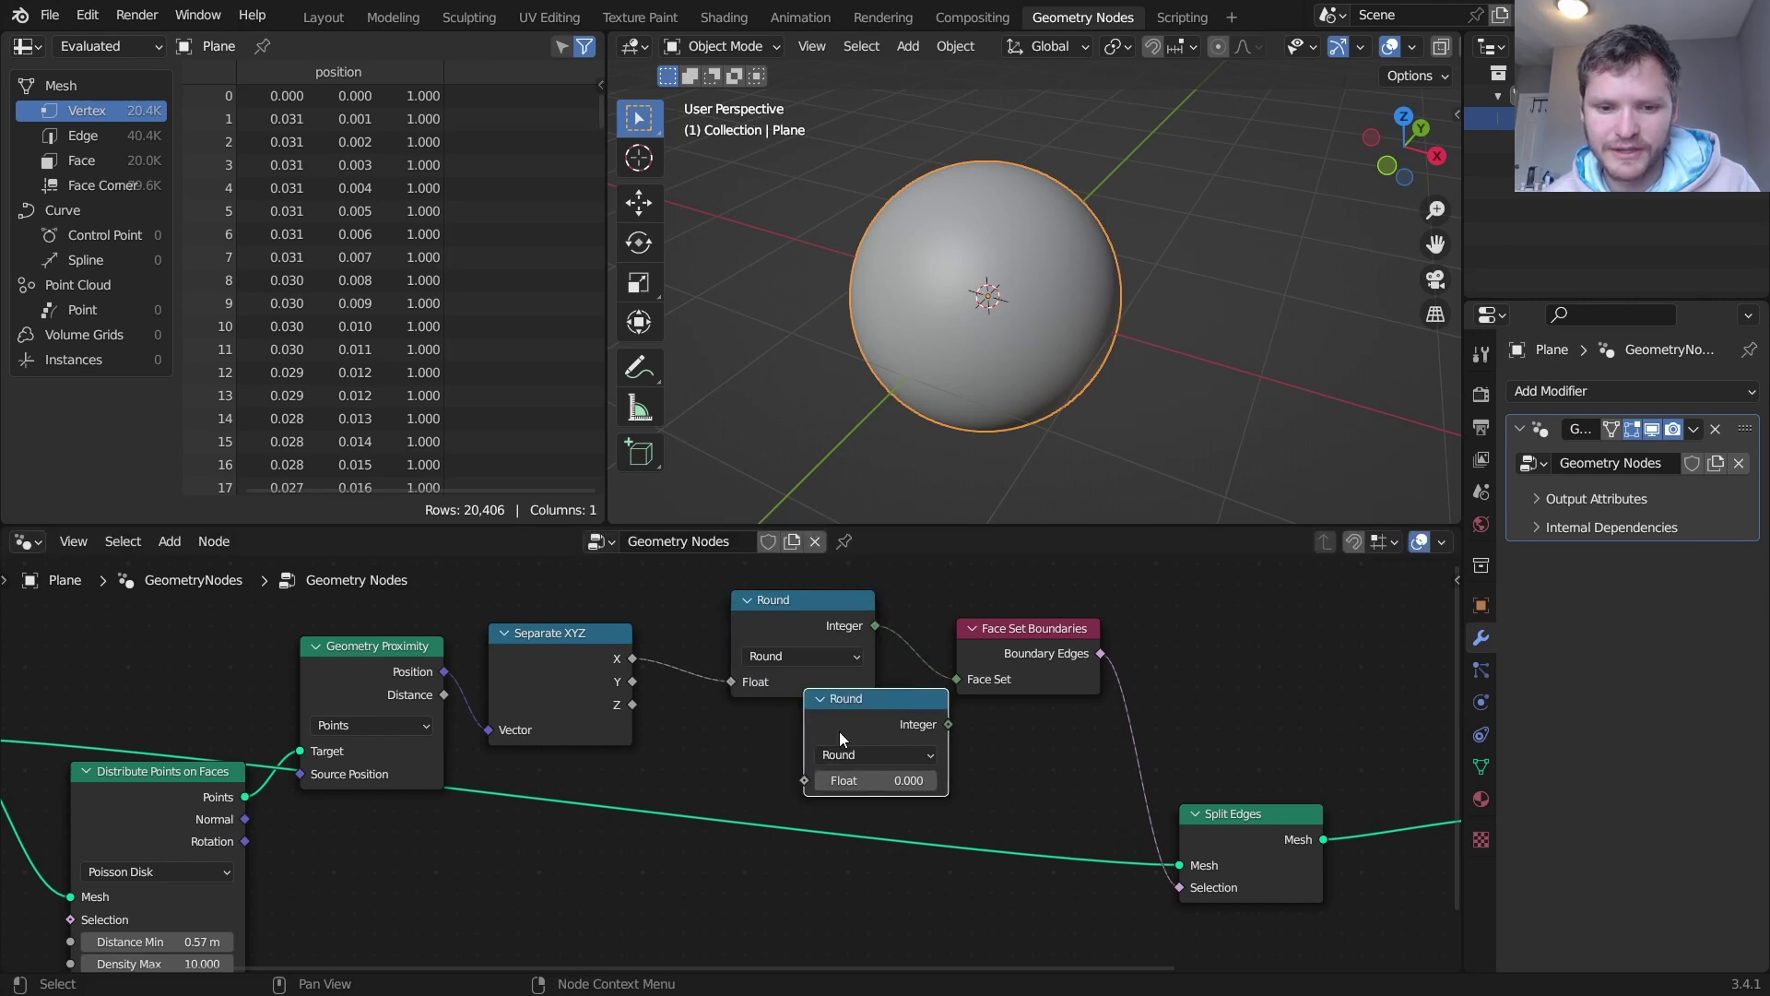
left_click(894, 754)
key("x")
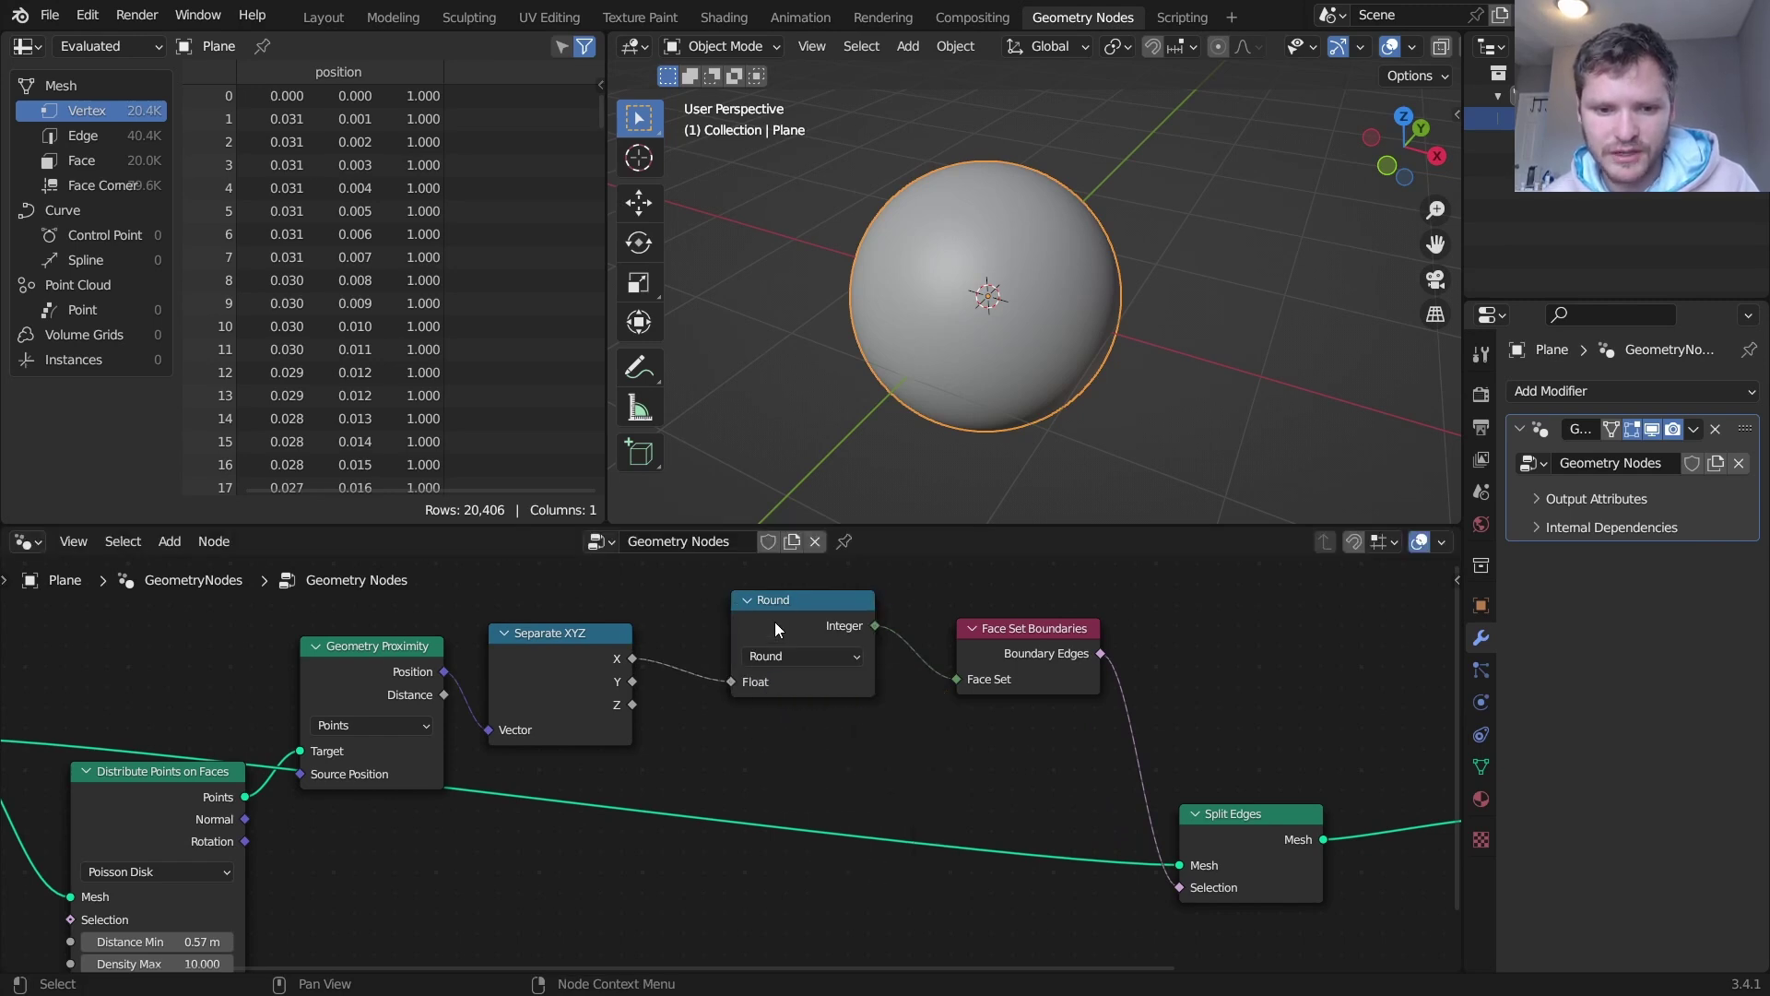
- Insert a Math node set to Multiply by 15 between Separate XYZ's X output and the Round node
key("shift+a")
left_click(645, 449)
type("math")
key("Return")
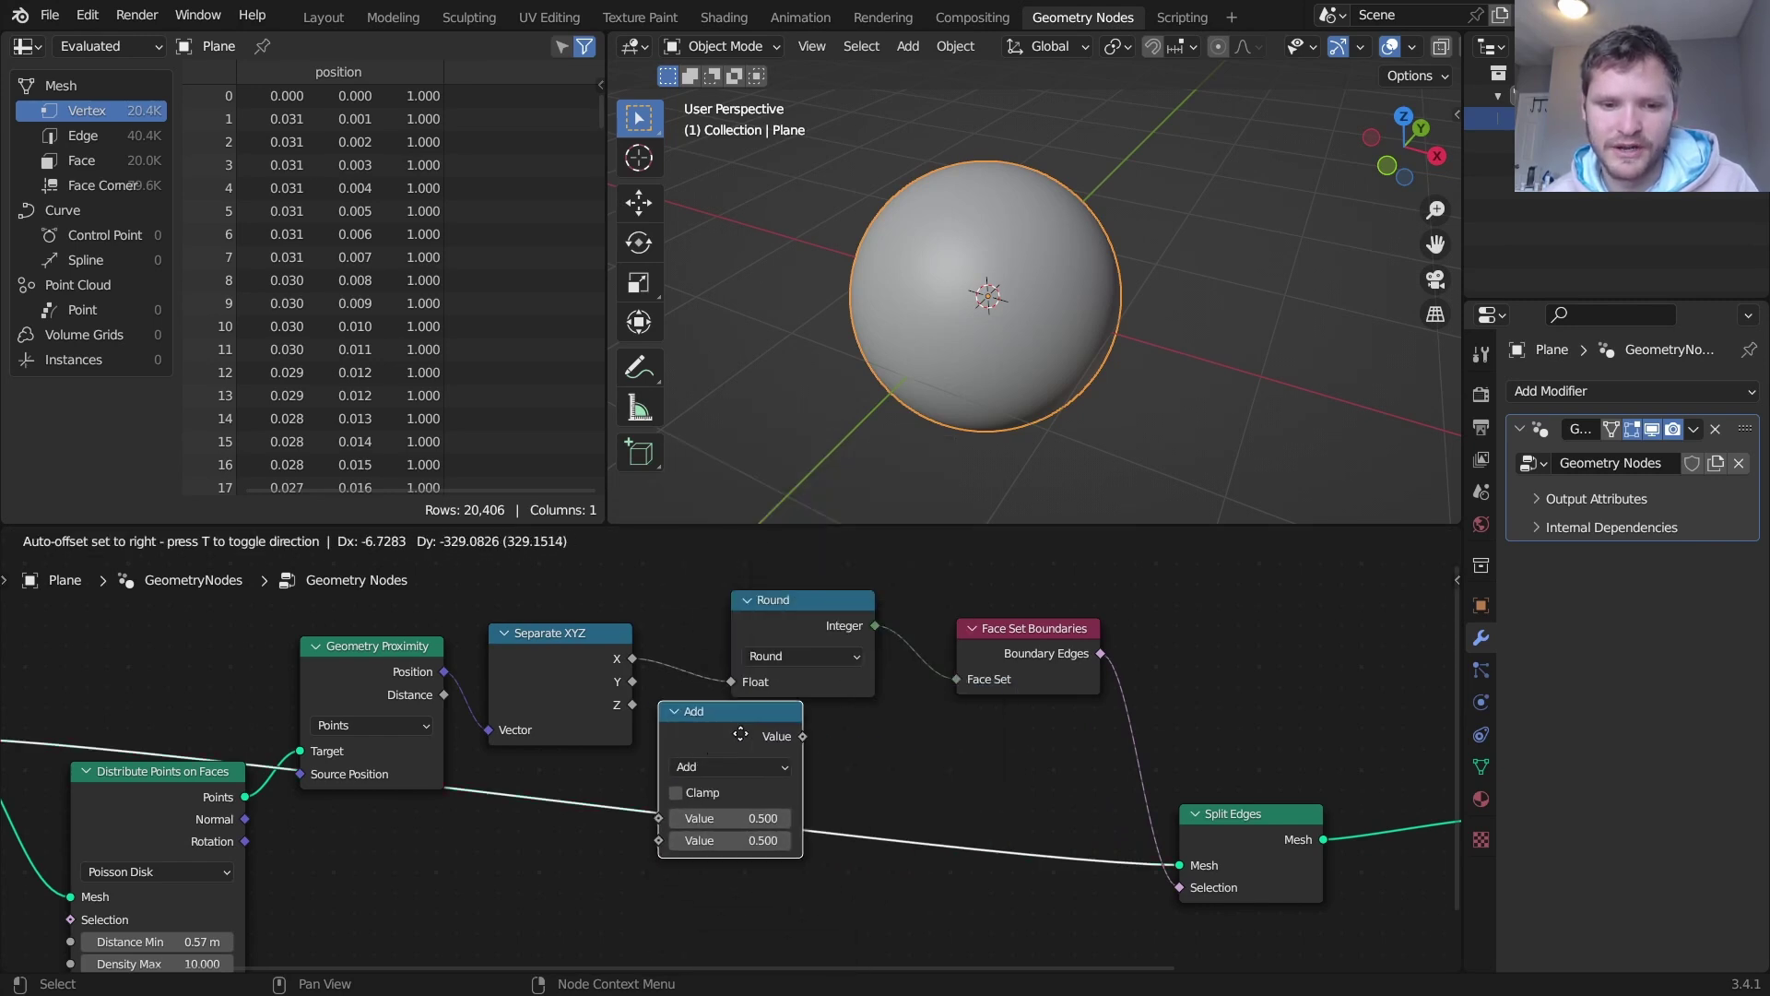
left_click(737, 656)
left_click(762, 670)
left_click(787, 727)
left_click(787, 736)
type("15")
key("Return")
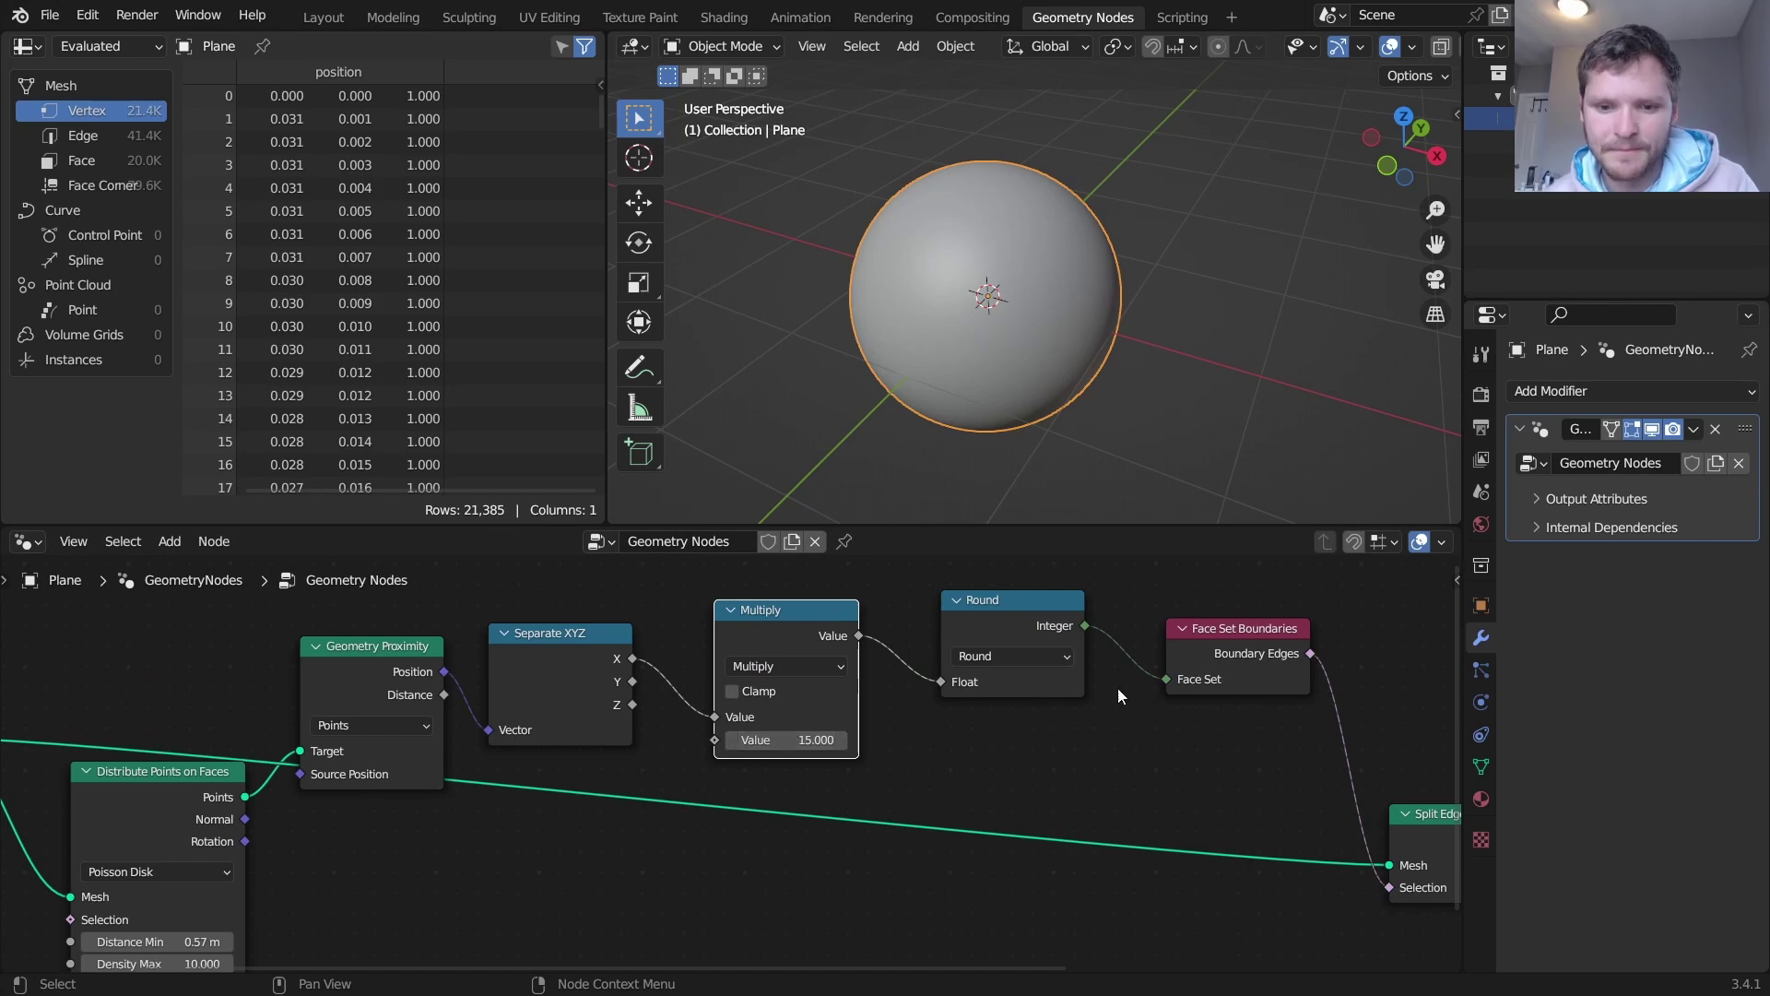
- Set the Scale Elements node's Scale to 0.960 to open gaps between the cells
middle_click_drag(1117, 694, 398, 629)
mouse_move(1060, 800)
left_mouse_down("shift")
mouse_move(977, 799)
mouse_move(1047, 799)
left_mouse_up("shift")
scroll(1062, 279, "down", 1)
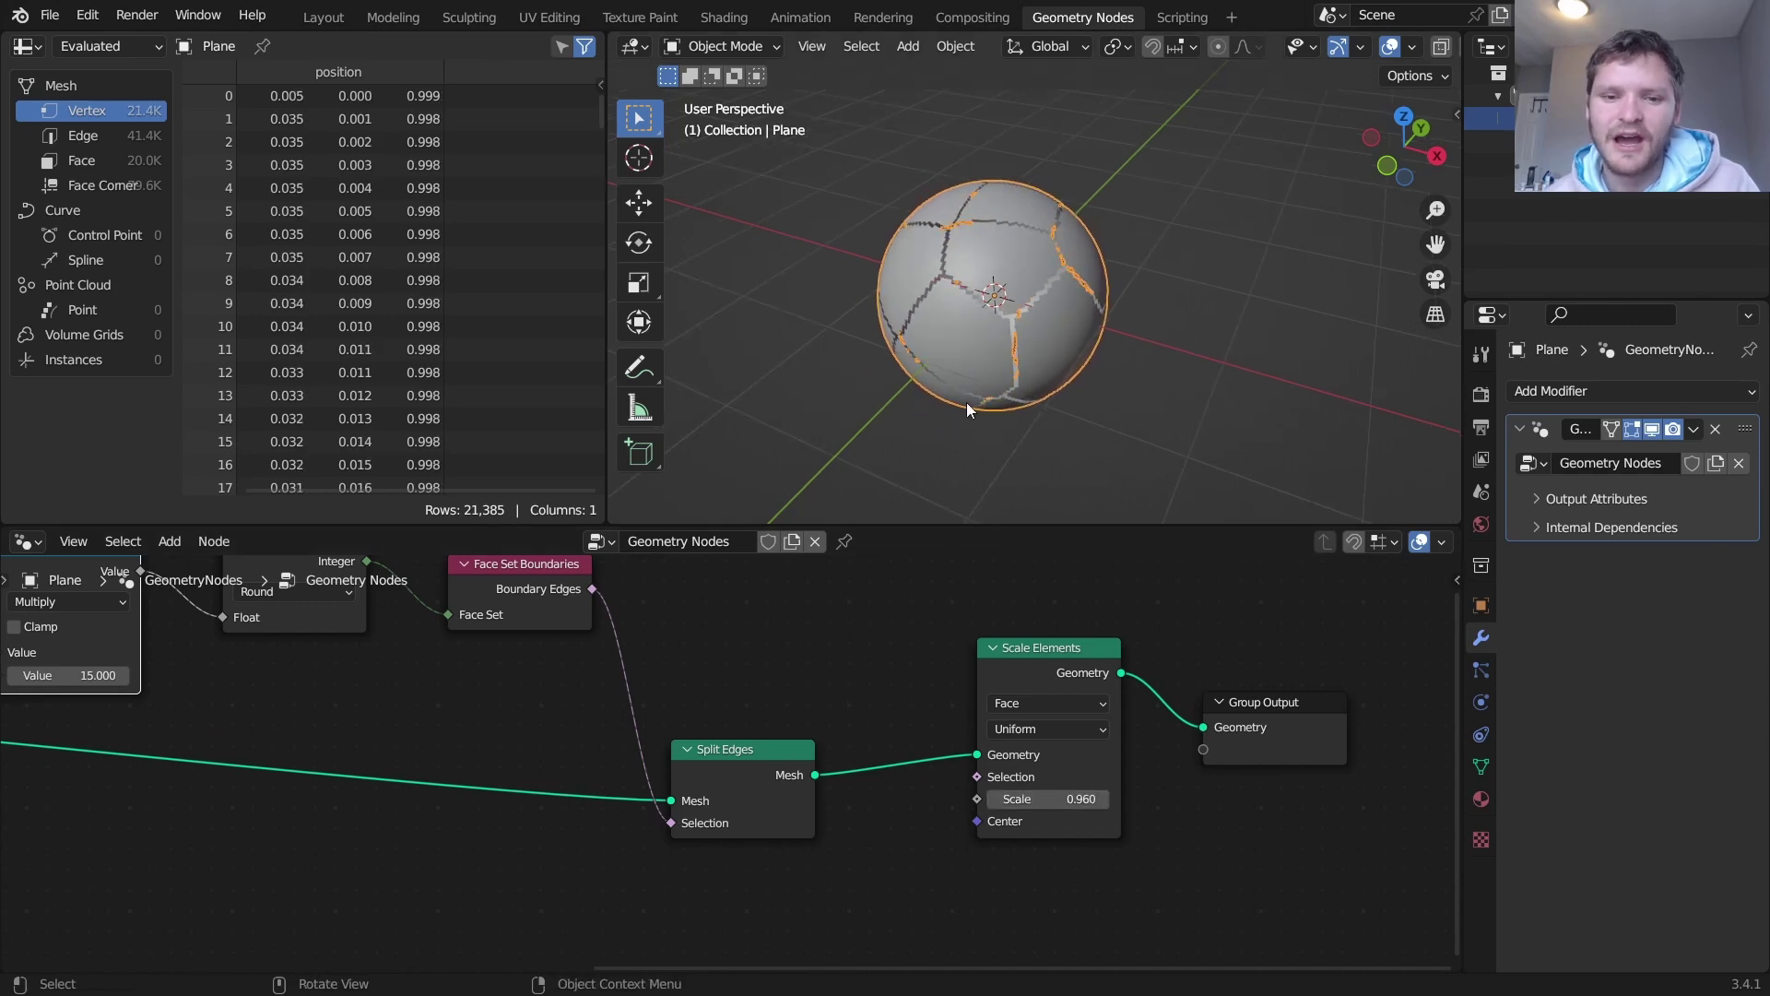
- Preview the Distribute Points on Faces output by itself, and return the Group Output to the Scale Elements geometry
middle_click_drag(451, 692, 1003, 704)
scroll(769, 717, "down", 1)
middle_click_drag(218, 728, 709, 729)
left_click_drag(276, 707, 232, 707)
left_click(544, 739, "ctrl+shift")
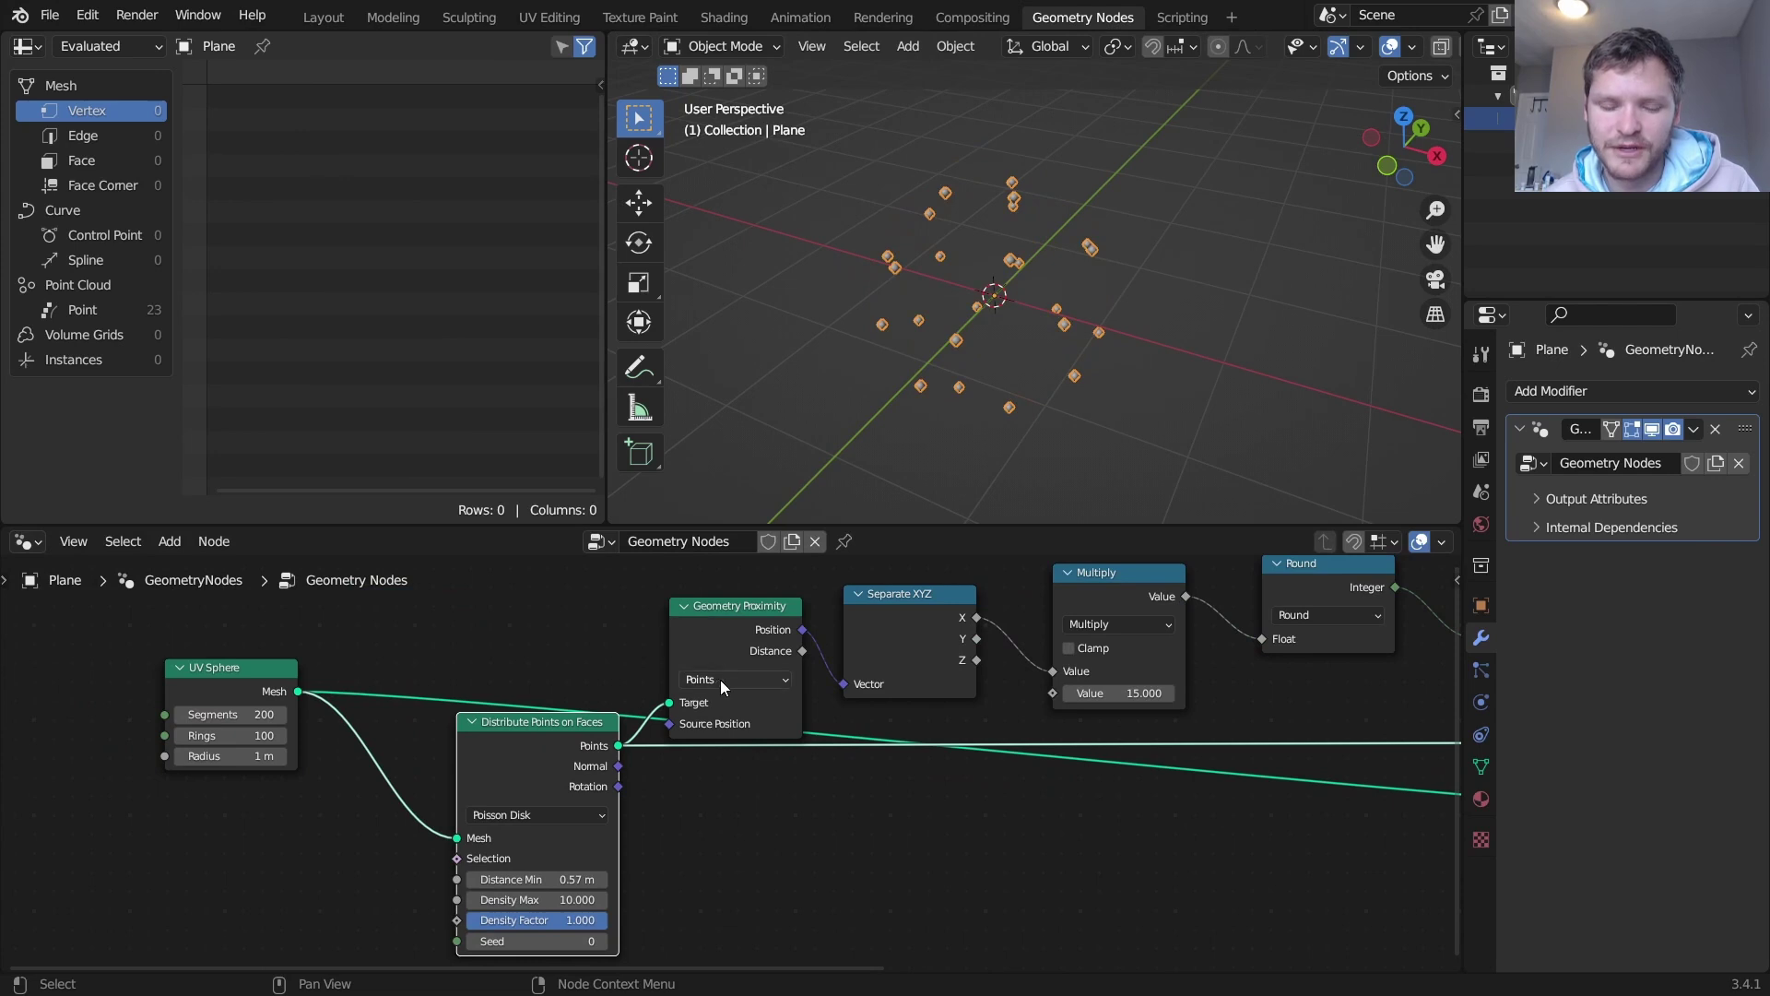
middle_click_drag(730, 677, 581, 746)
left_click(602, 684)
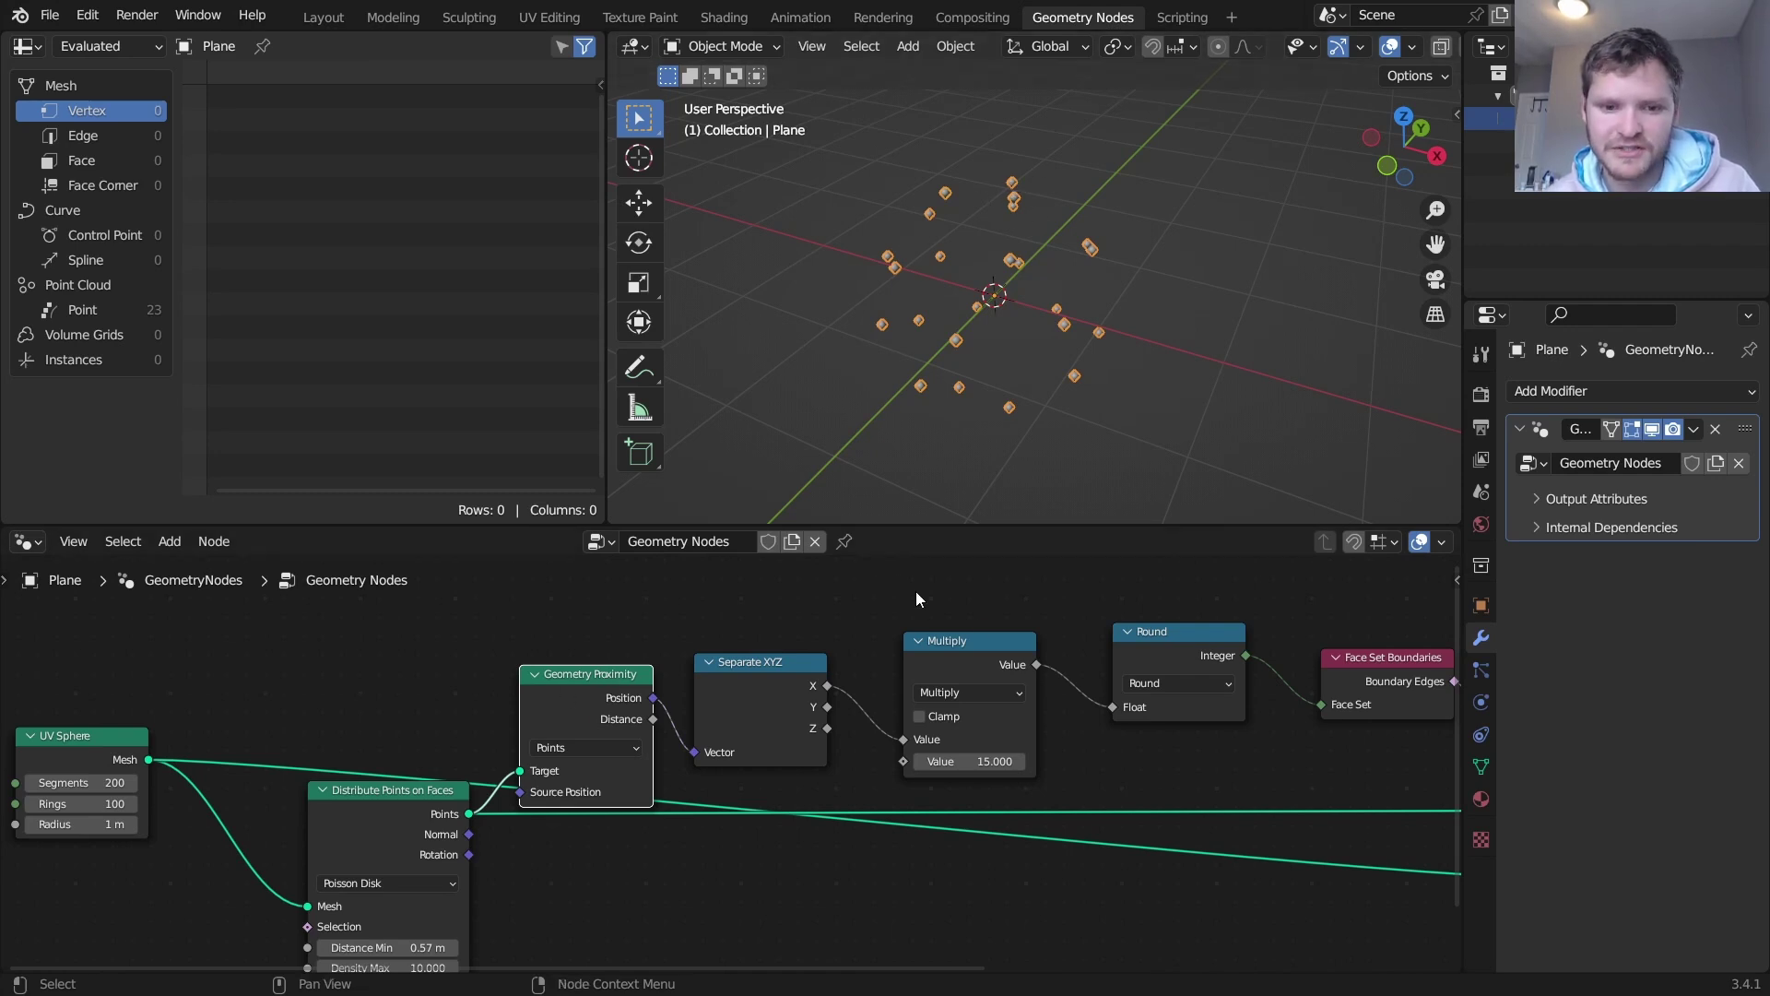
middle_click_drag(1195, 634, 653, 654)
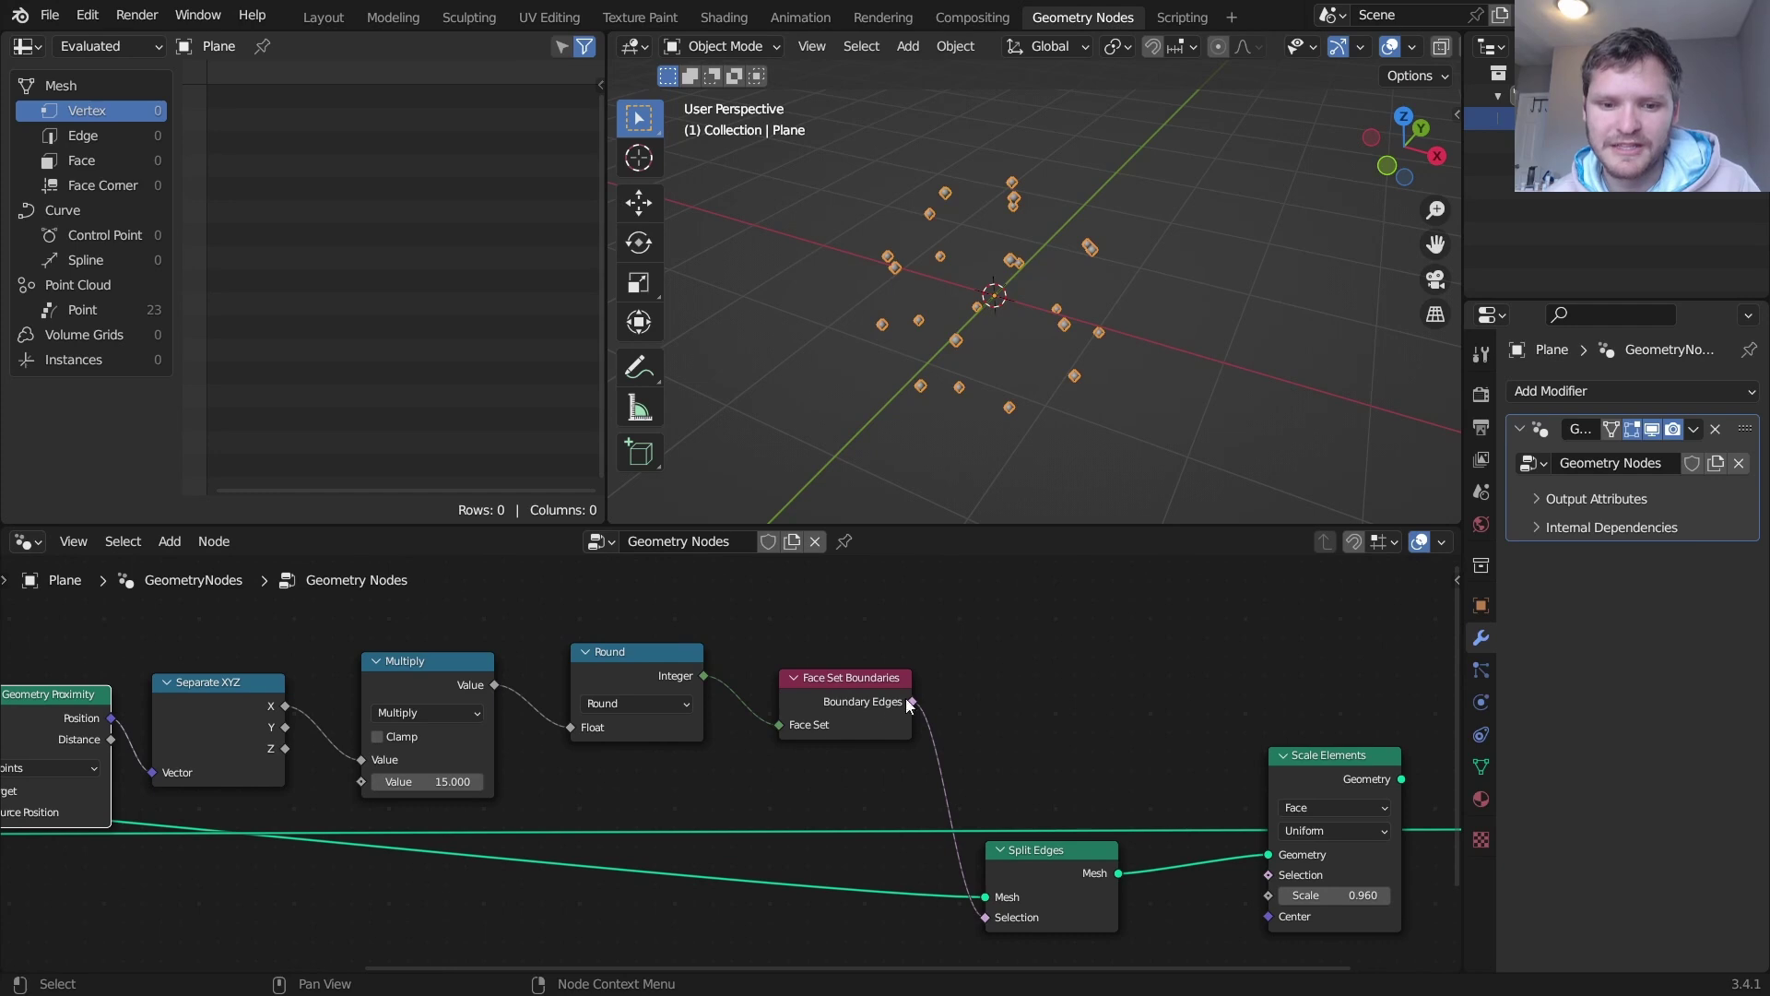
middle_click_drag(873, 756, 632, 705)
left_click(1099, 711, "ctrl+shift")
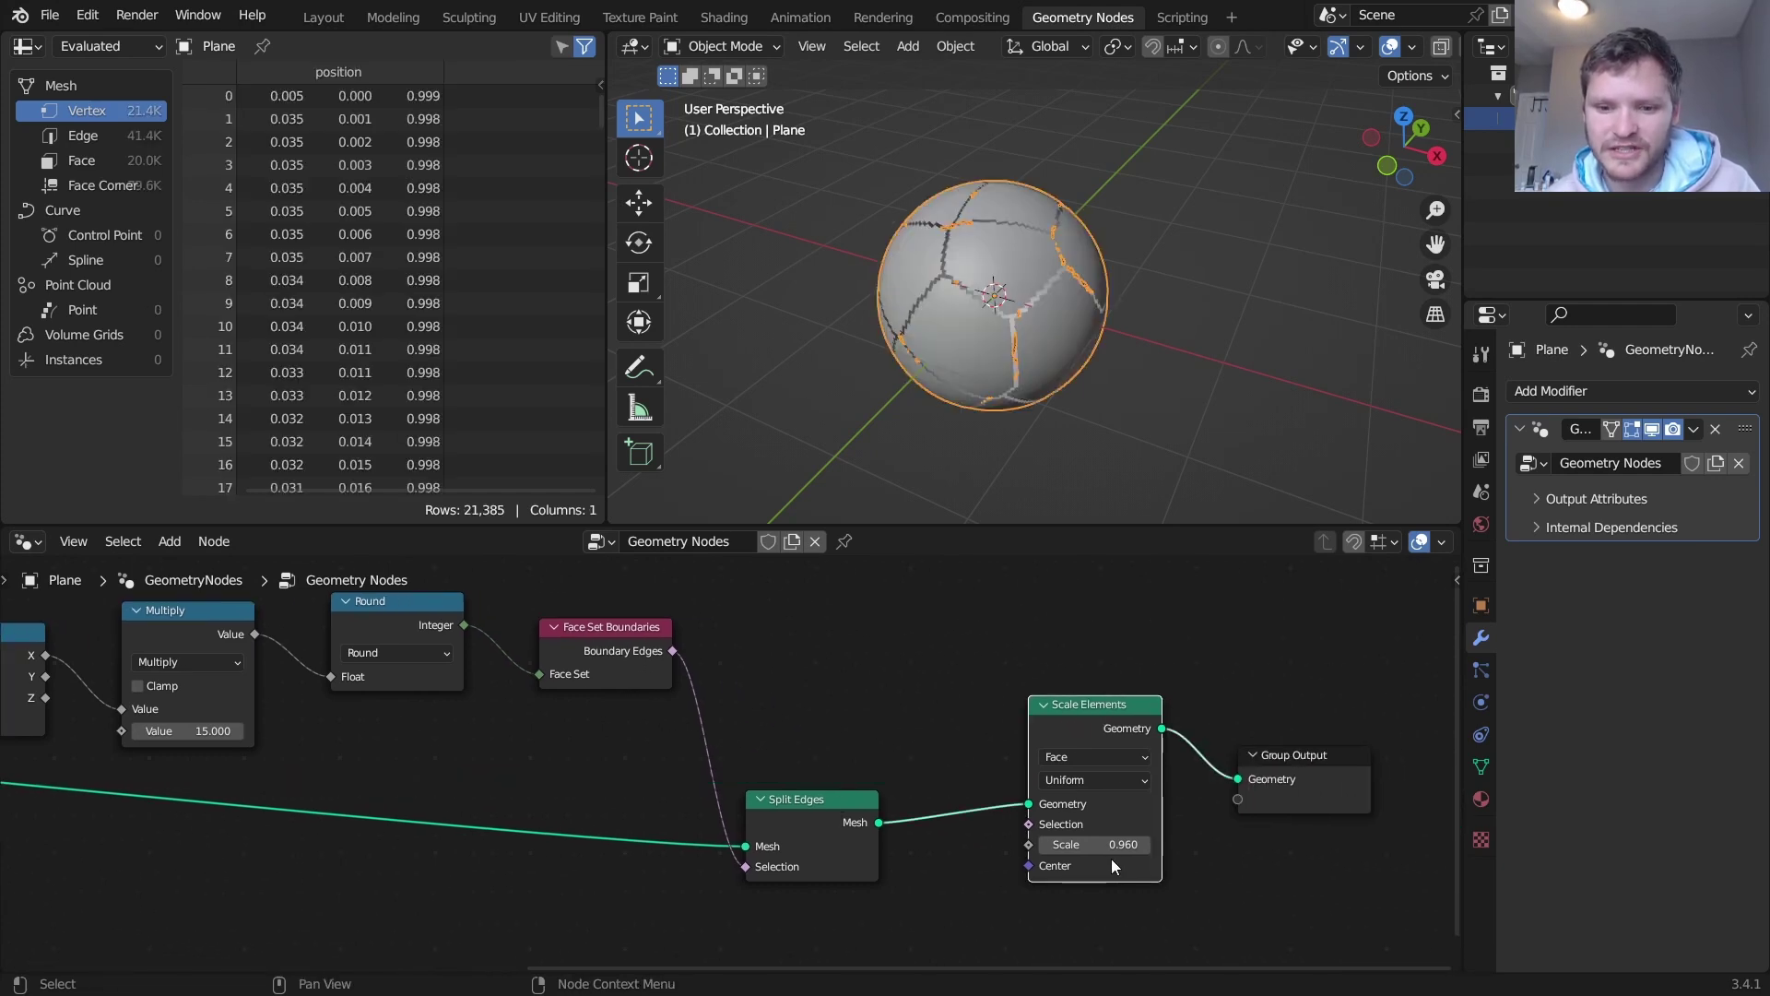
mouse_move(1091, 845)
left_mouse_down()
mouse_move(1071, 844)
mouse_move(1091, 845)
left_mouse_up()
scroll(1025, 323, "up", 3)
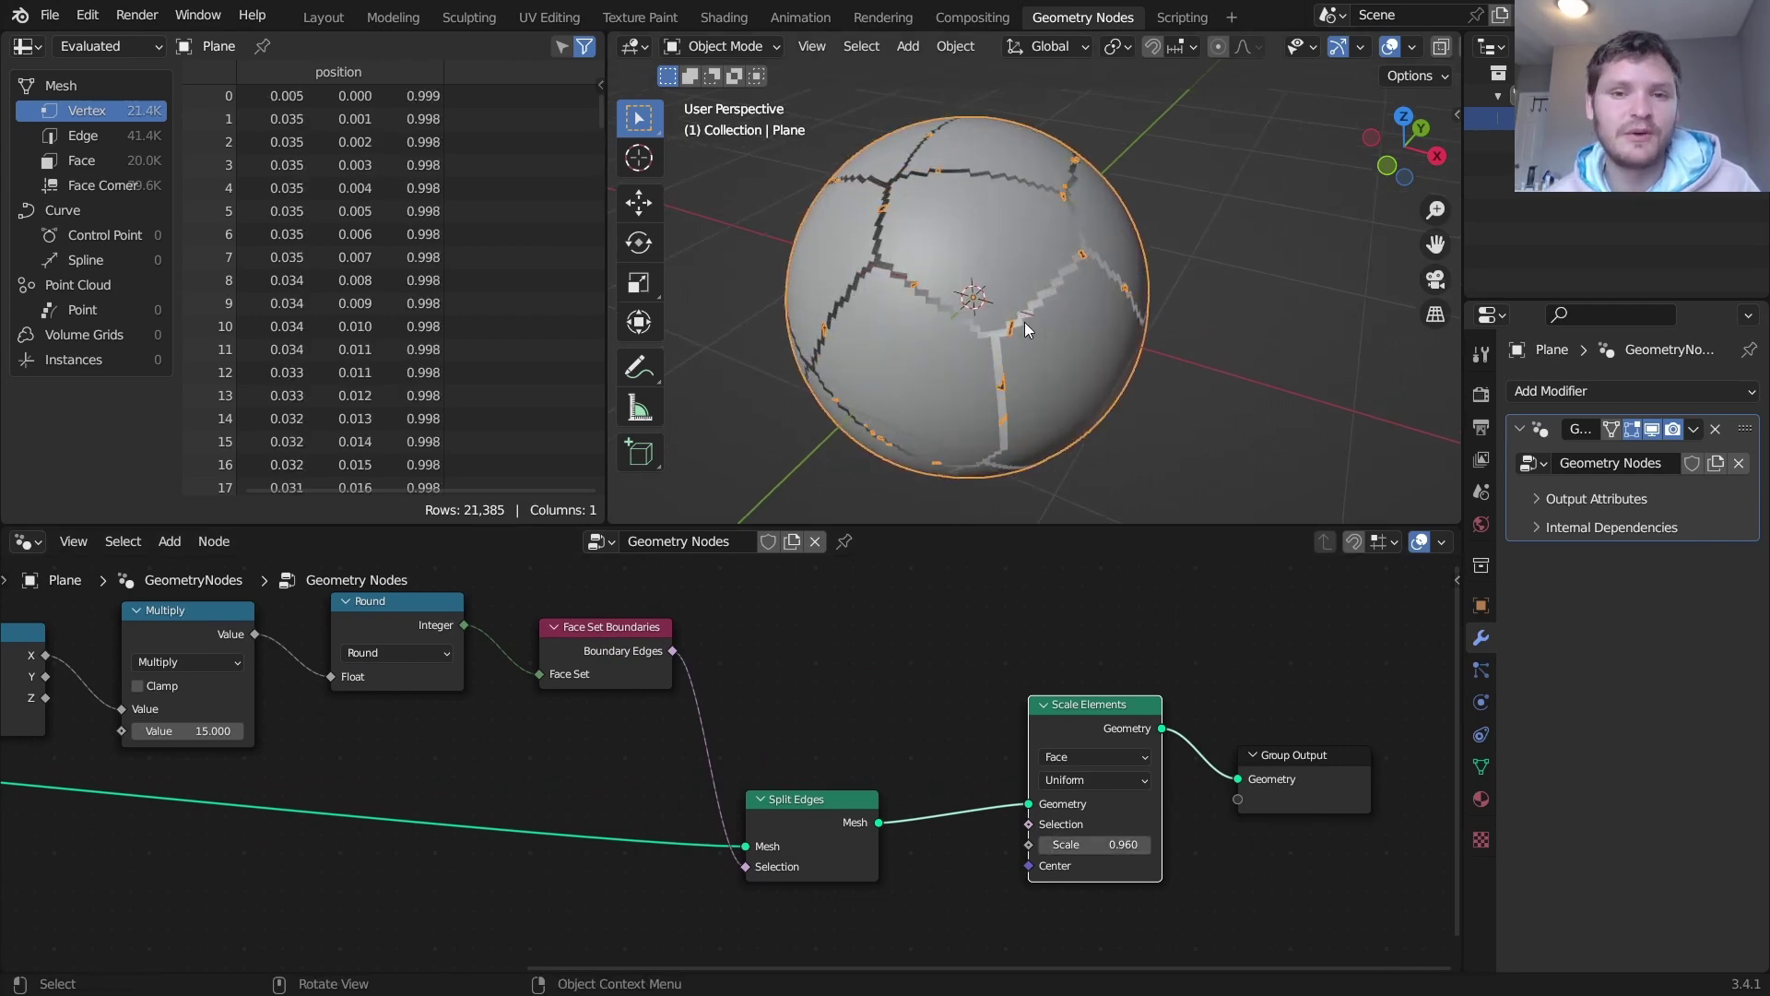
- Try a higher Density Max on the Distribute Points on Faces node
middle_click_drag(286, 709, 1008, 678)
middle_click_drag(360, 700, 749, 679)
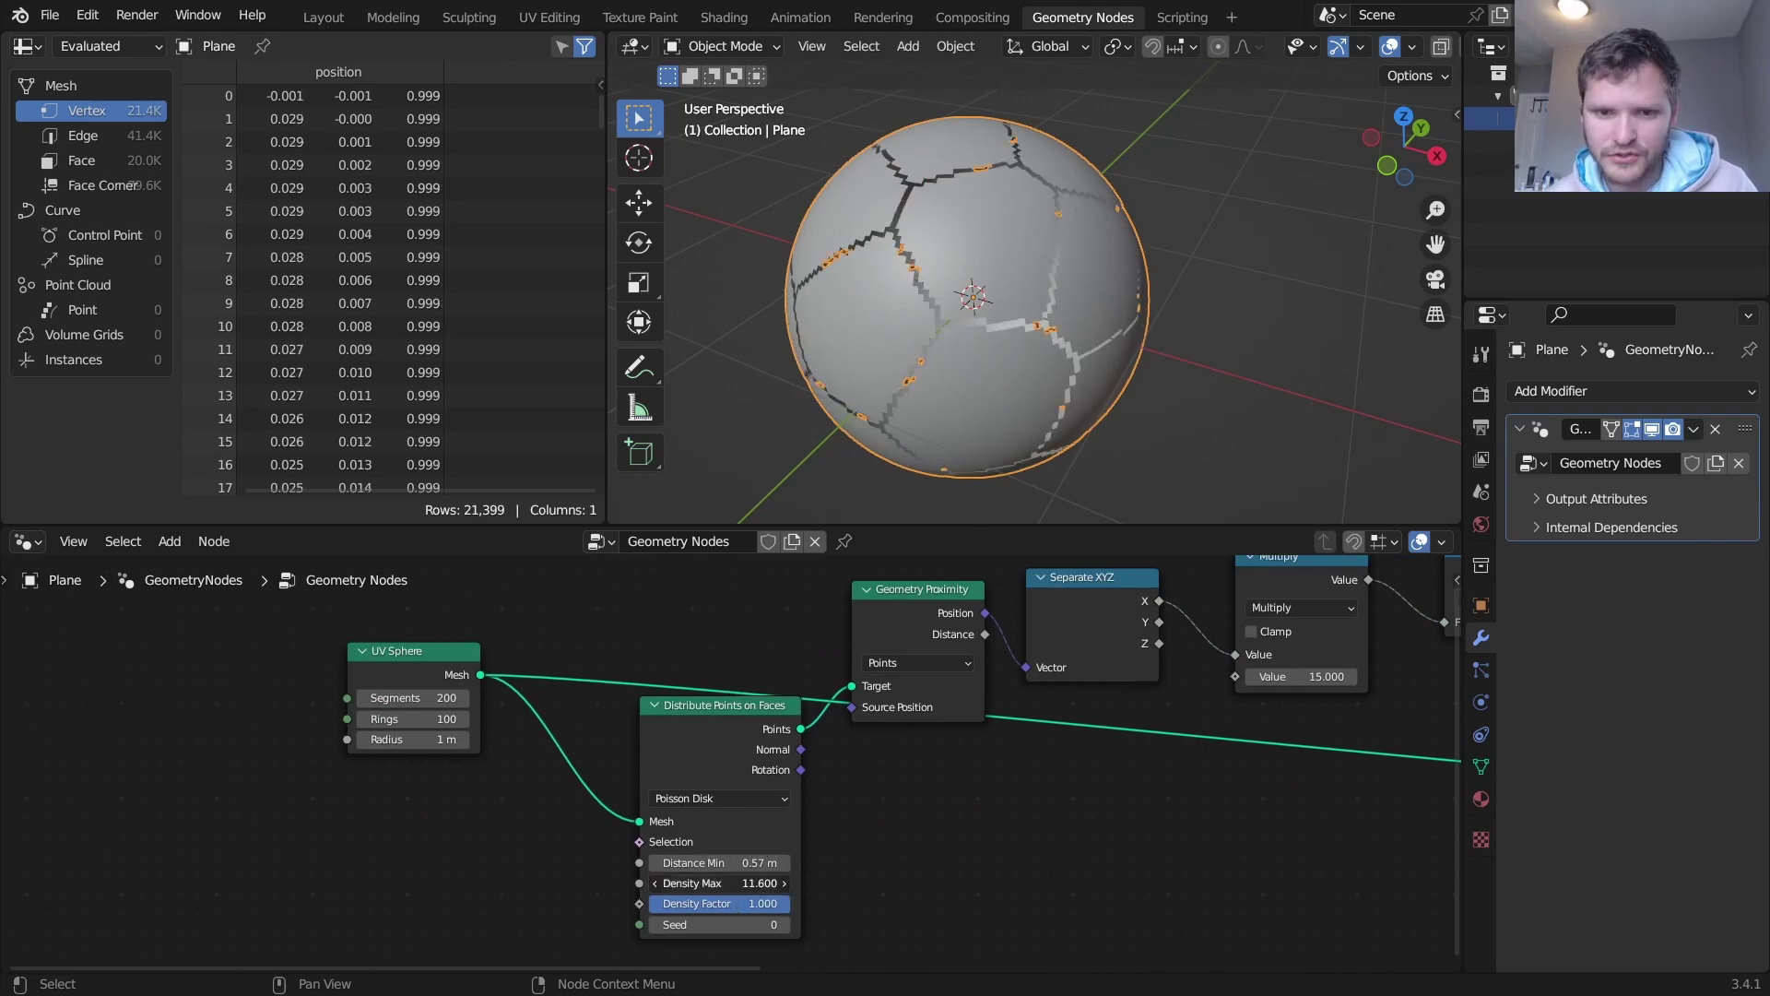
left_click_drag(719, 883, 661, 882)
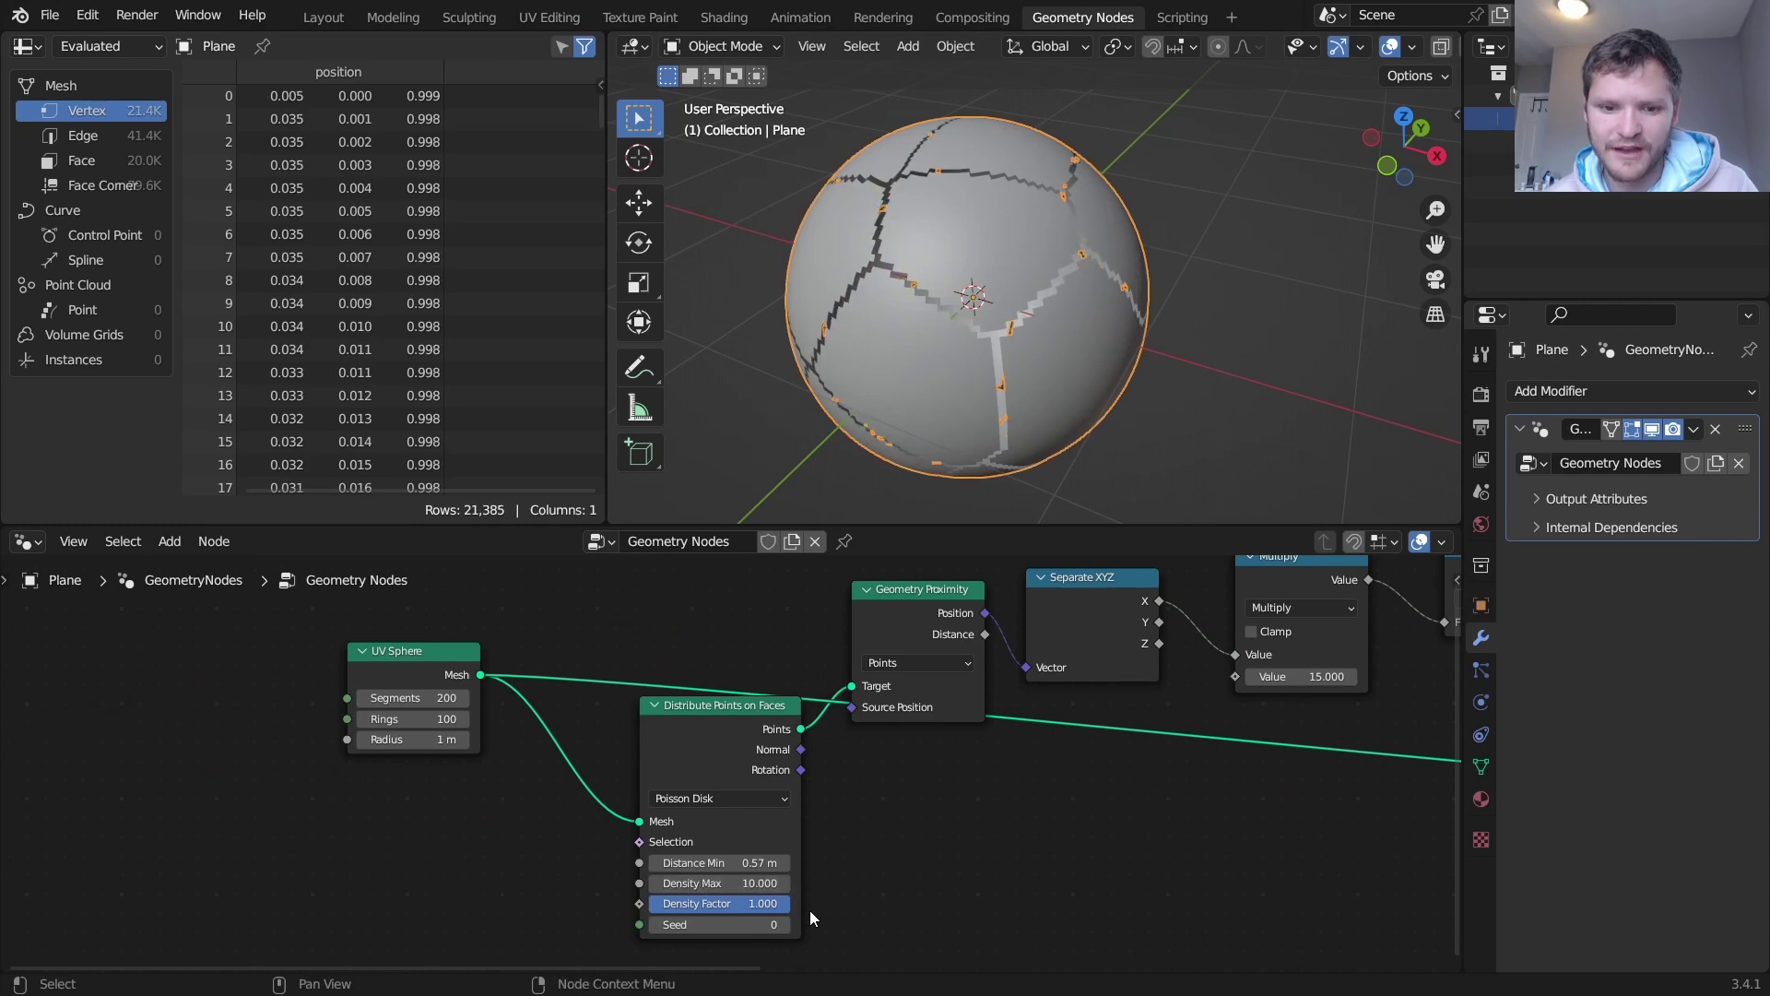
- Set the Distribute Points on Faces node's Seed to 3
left_click(785, 924)
left_click(784, 924)
left_click(784, 924)
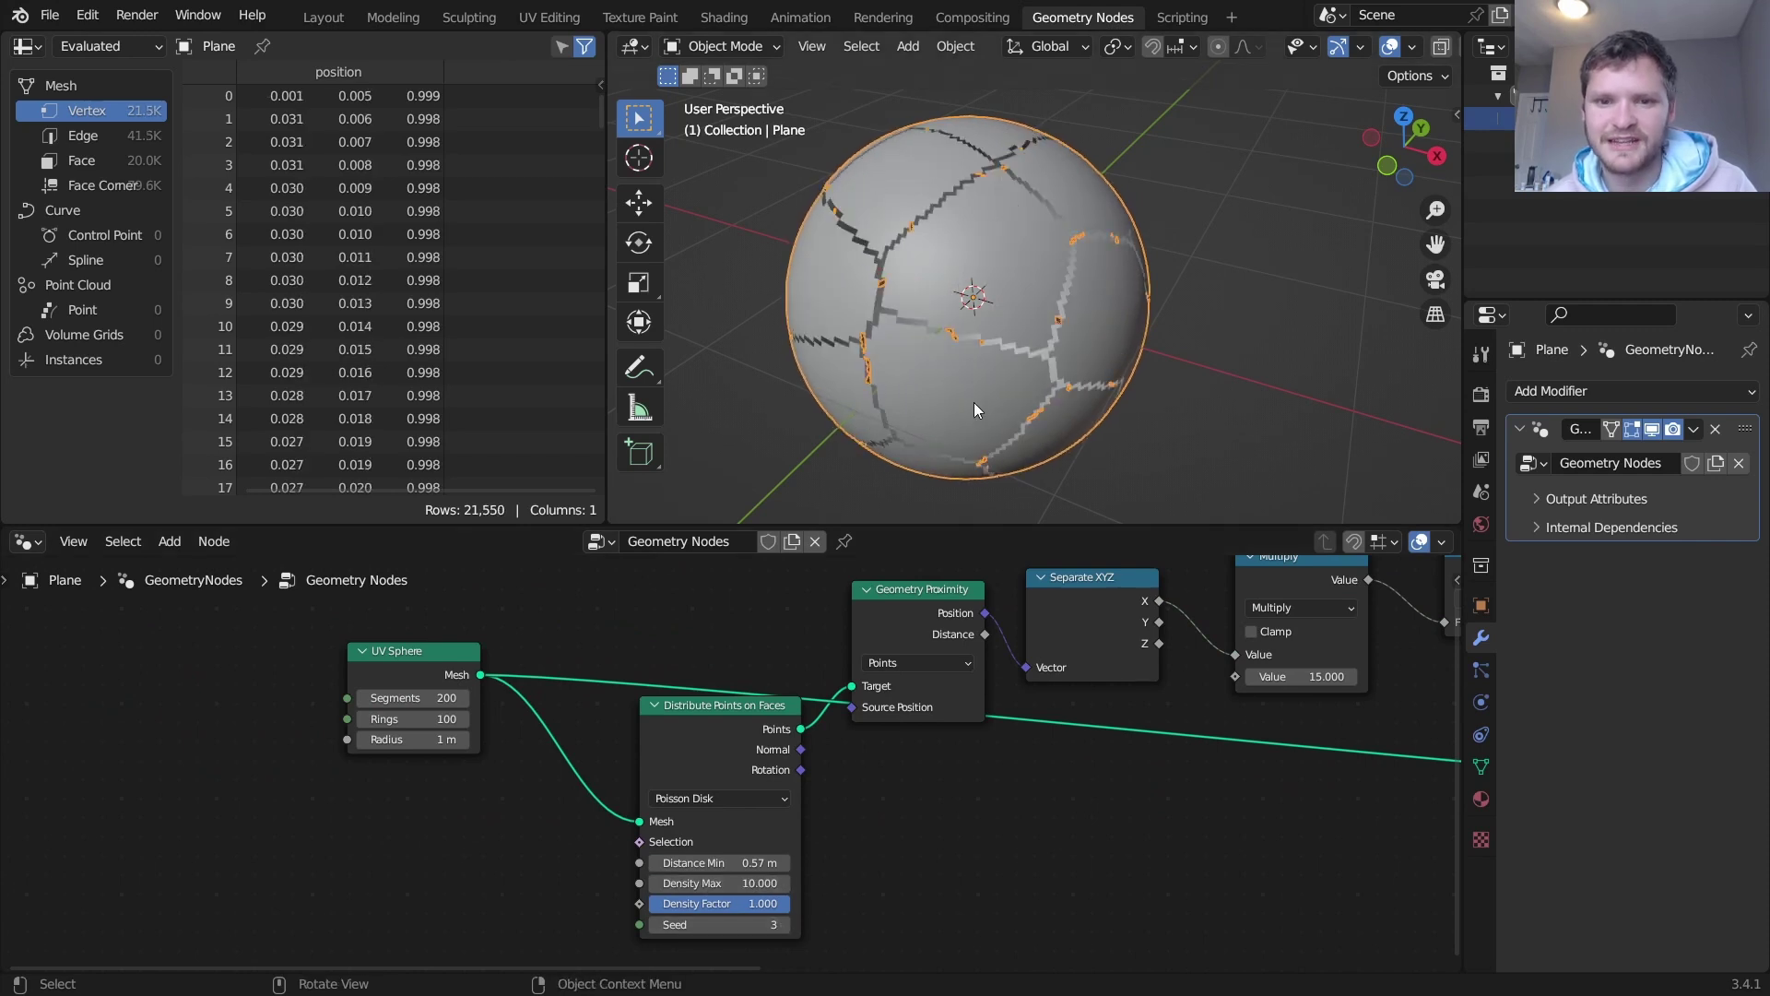
- Raise the UV Sphere's resolution to 300 segments and 200 rings
middle_click_drag(1025, 292, 996, 297)
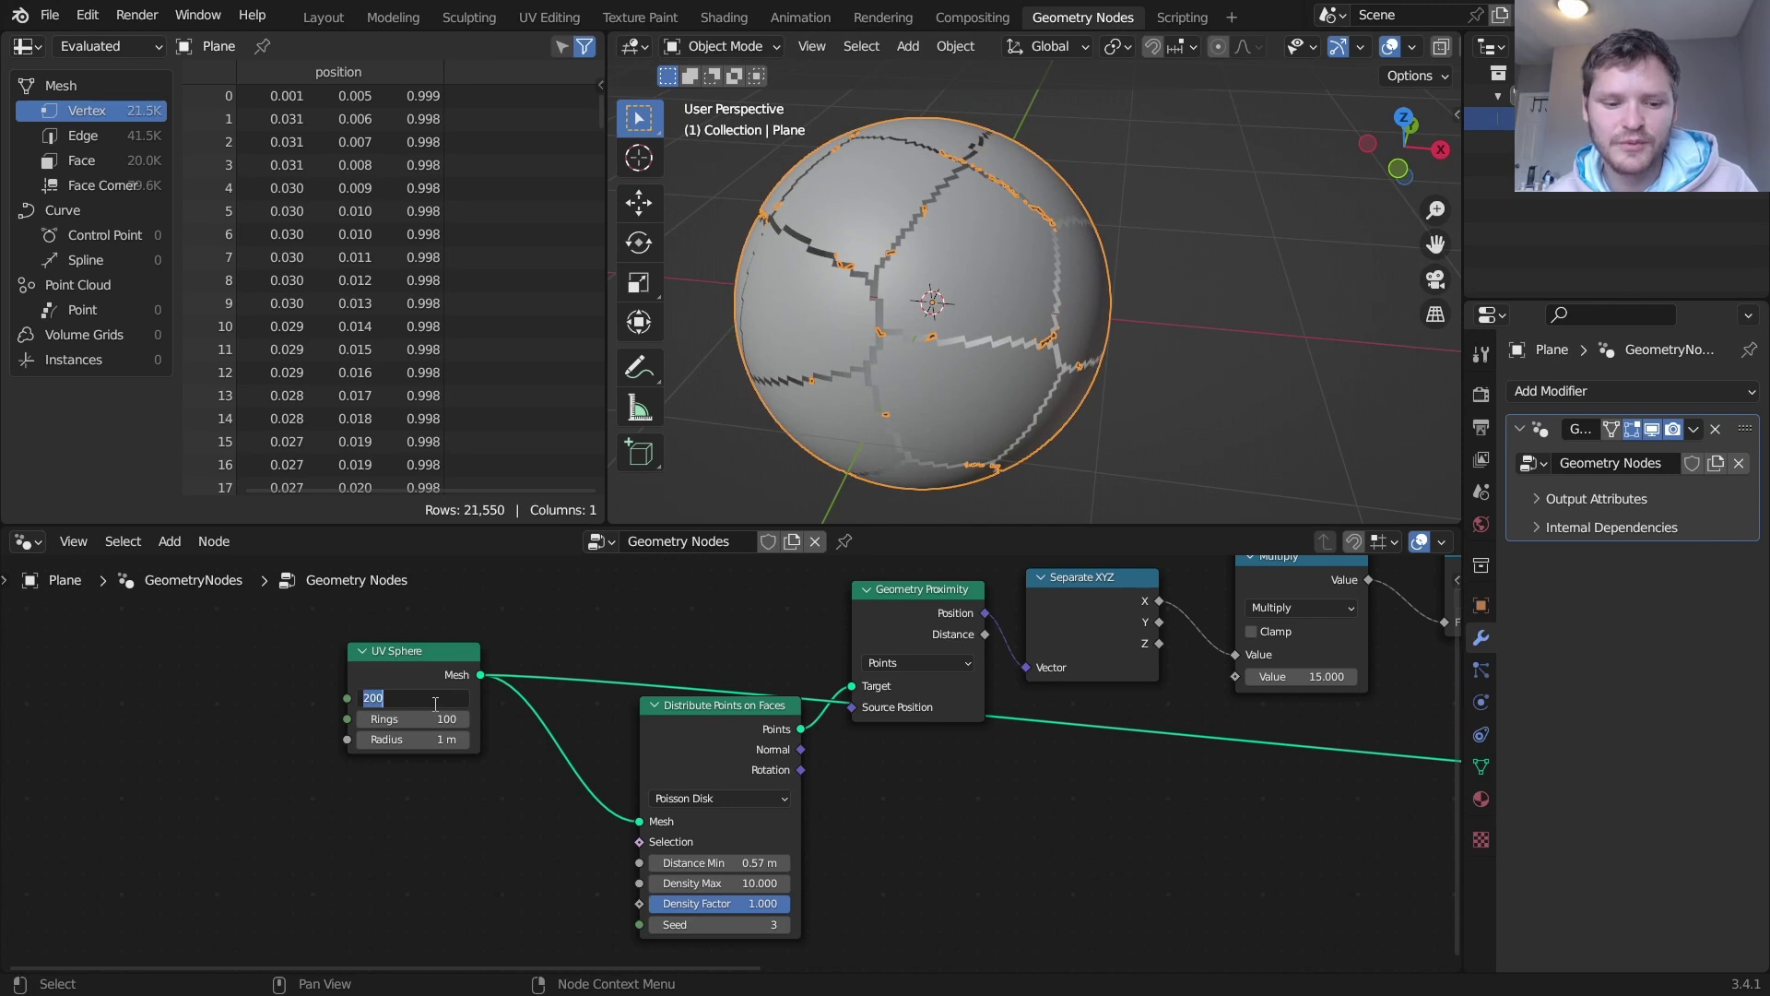
key("Tab")
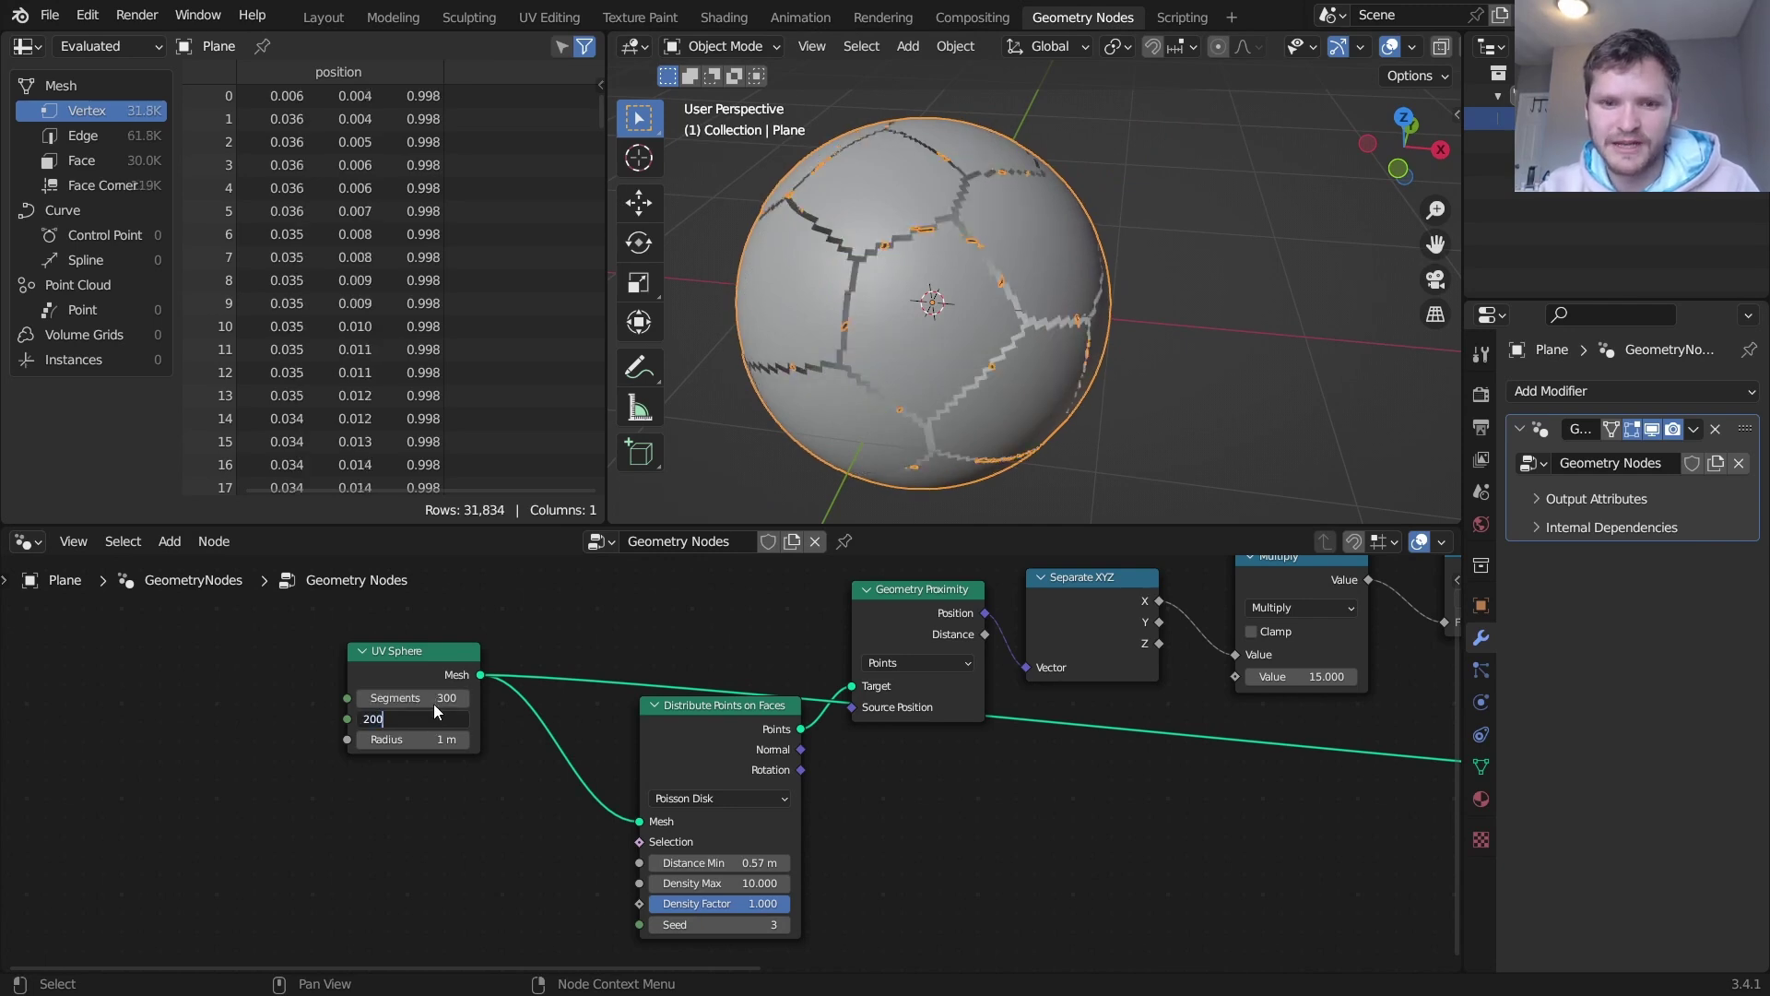
type("200")
key("Return")
middle_click_drag(820, 180, 931, 240)
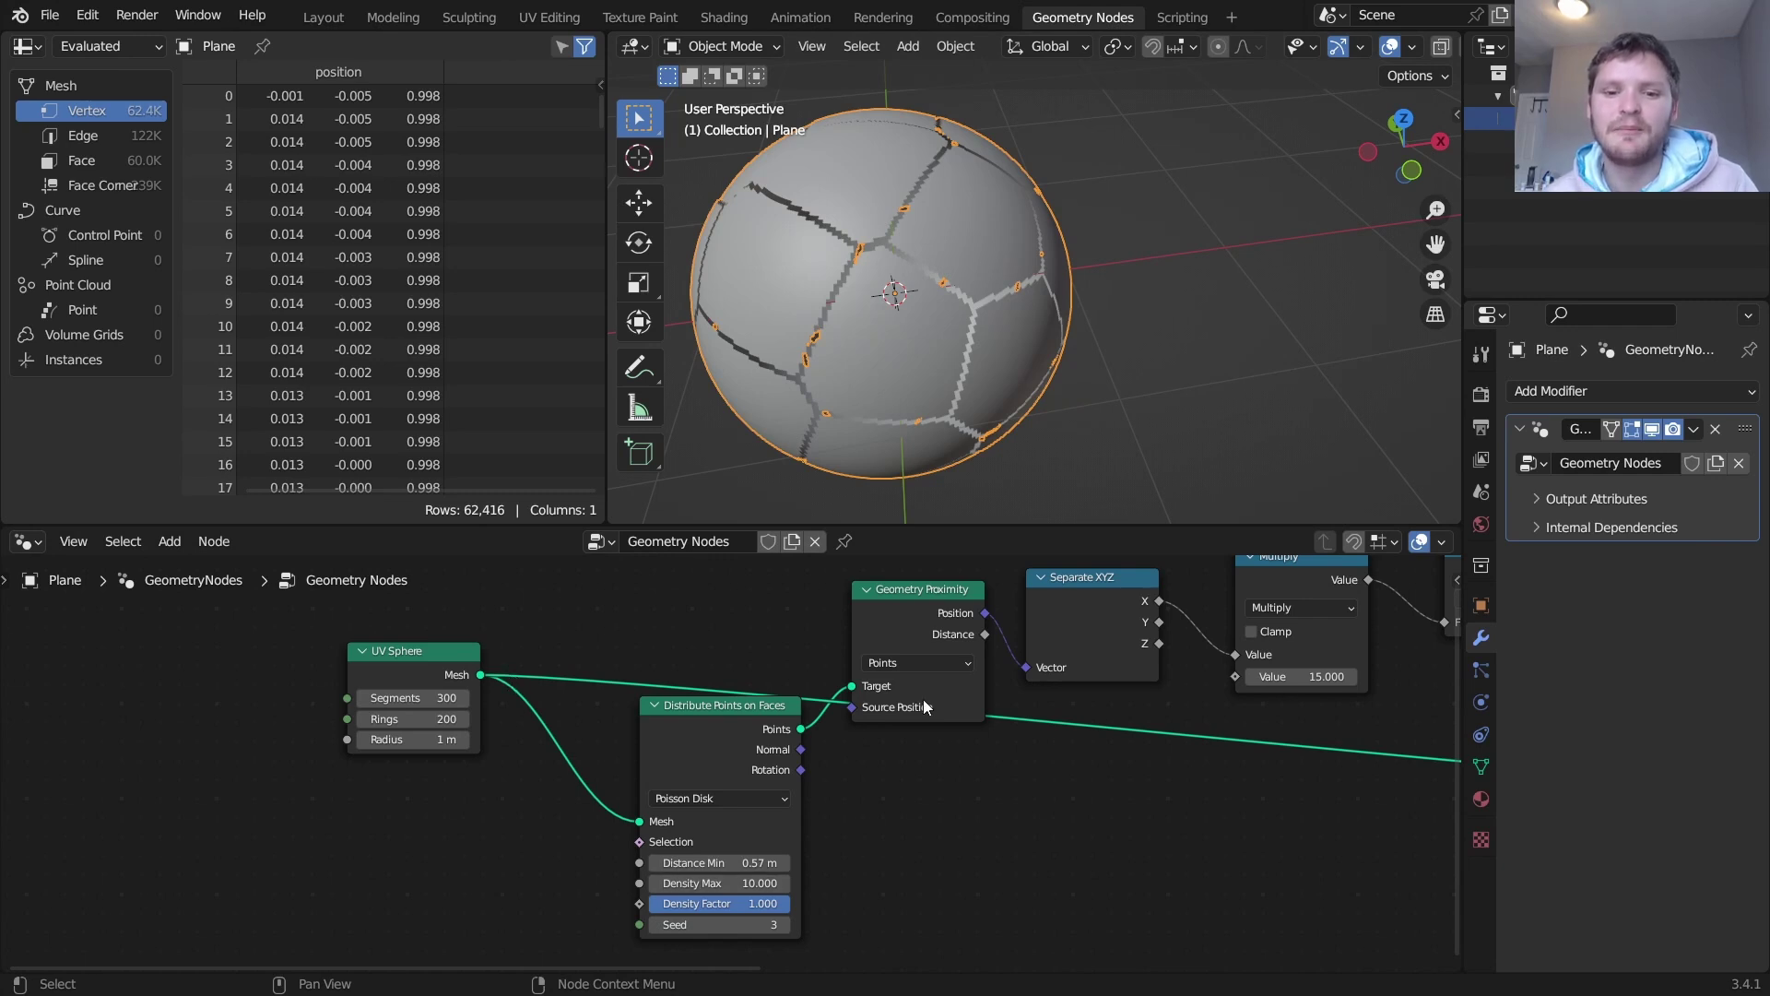
- Make room around Geometry Proximity and connect a new Position node to its Source Position input
left_click_drag(735, 714, 655, 737)
middle_click_drag(754, 686, 778, 813)
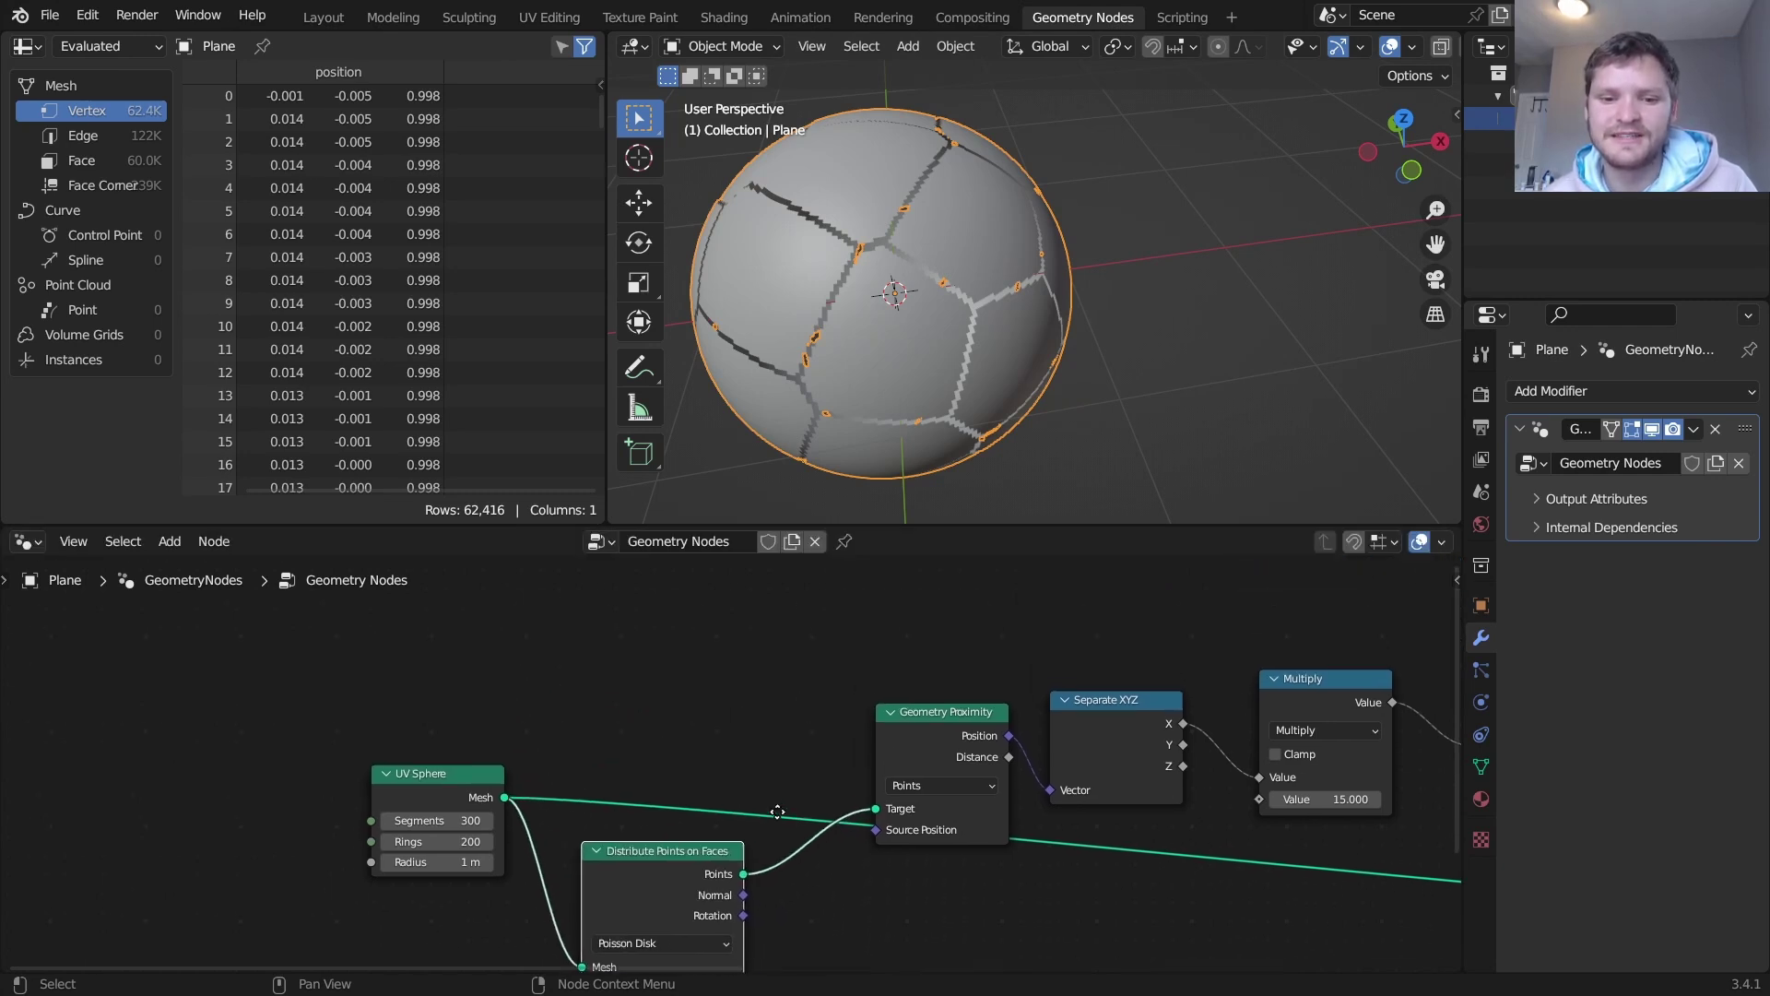
left_click_drag(925, 738, 913, 684)
middle_click_drag(907, 722, 945, 769)
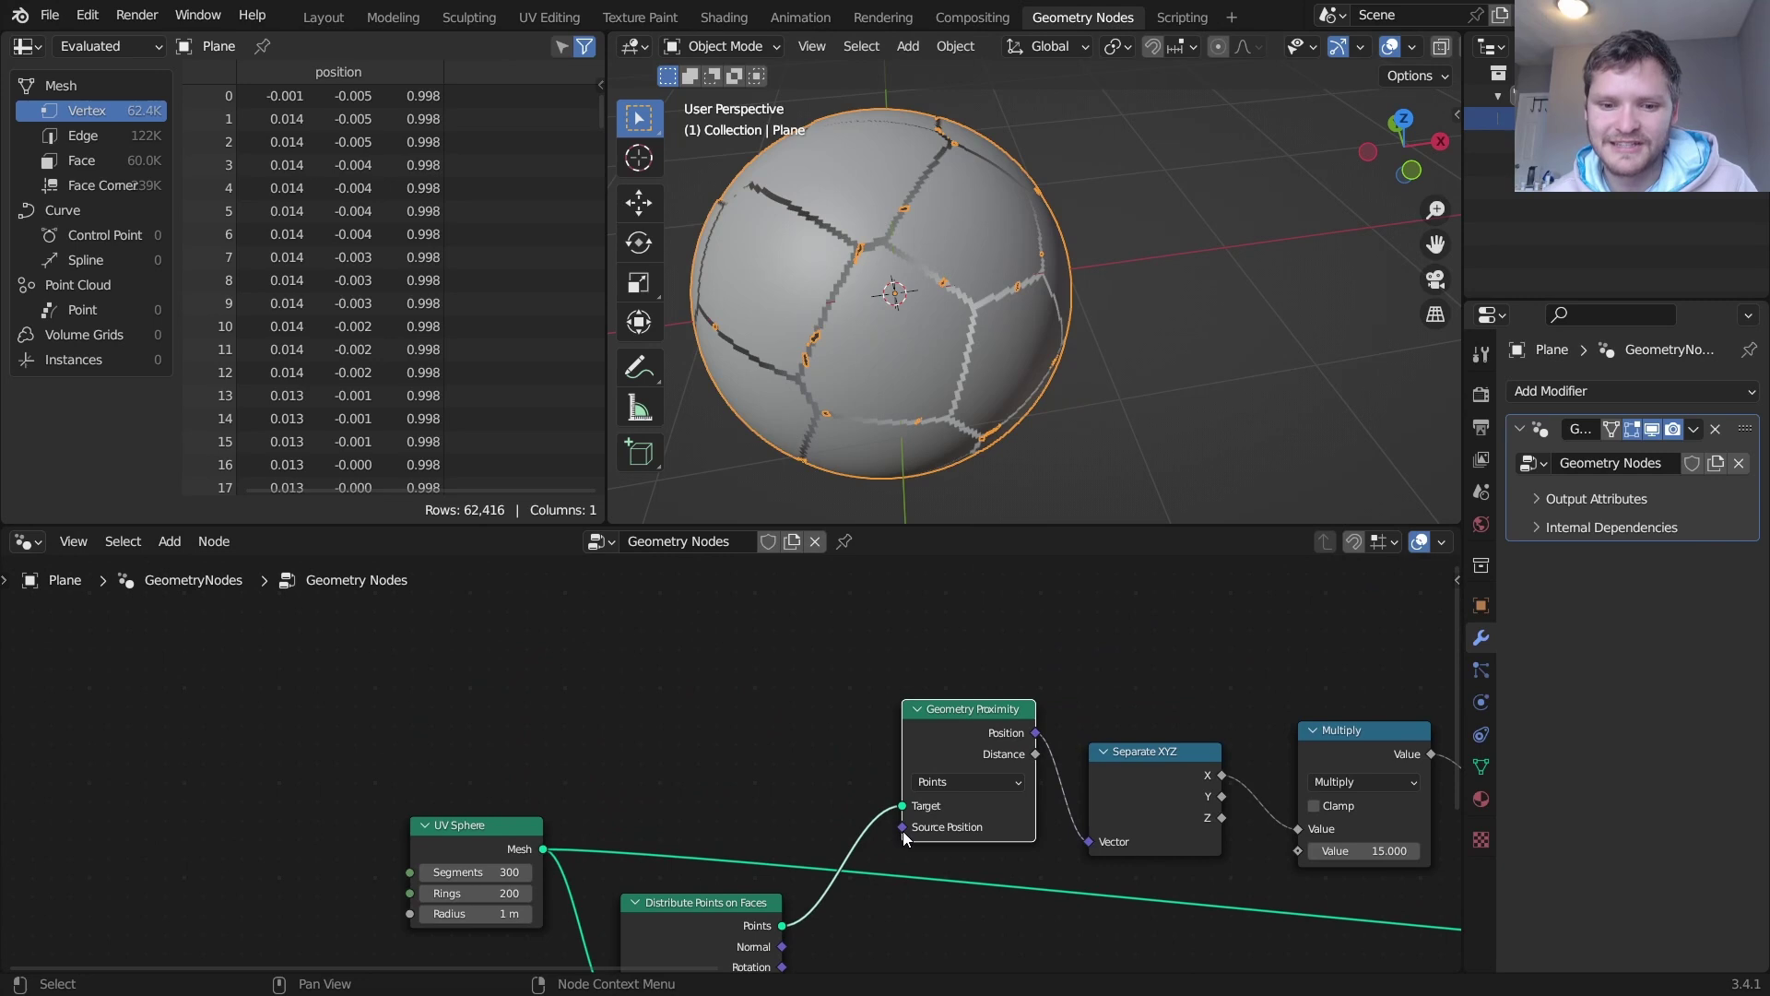
left_click_drag(903, 827, 817, 811)
left_click_drag(481, 710, 481, 710)
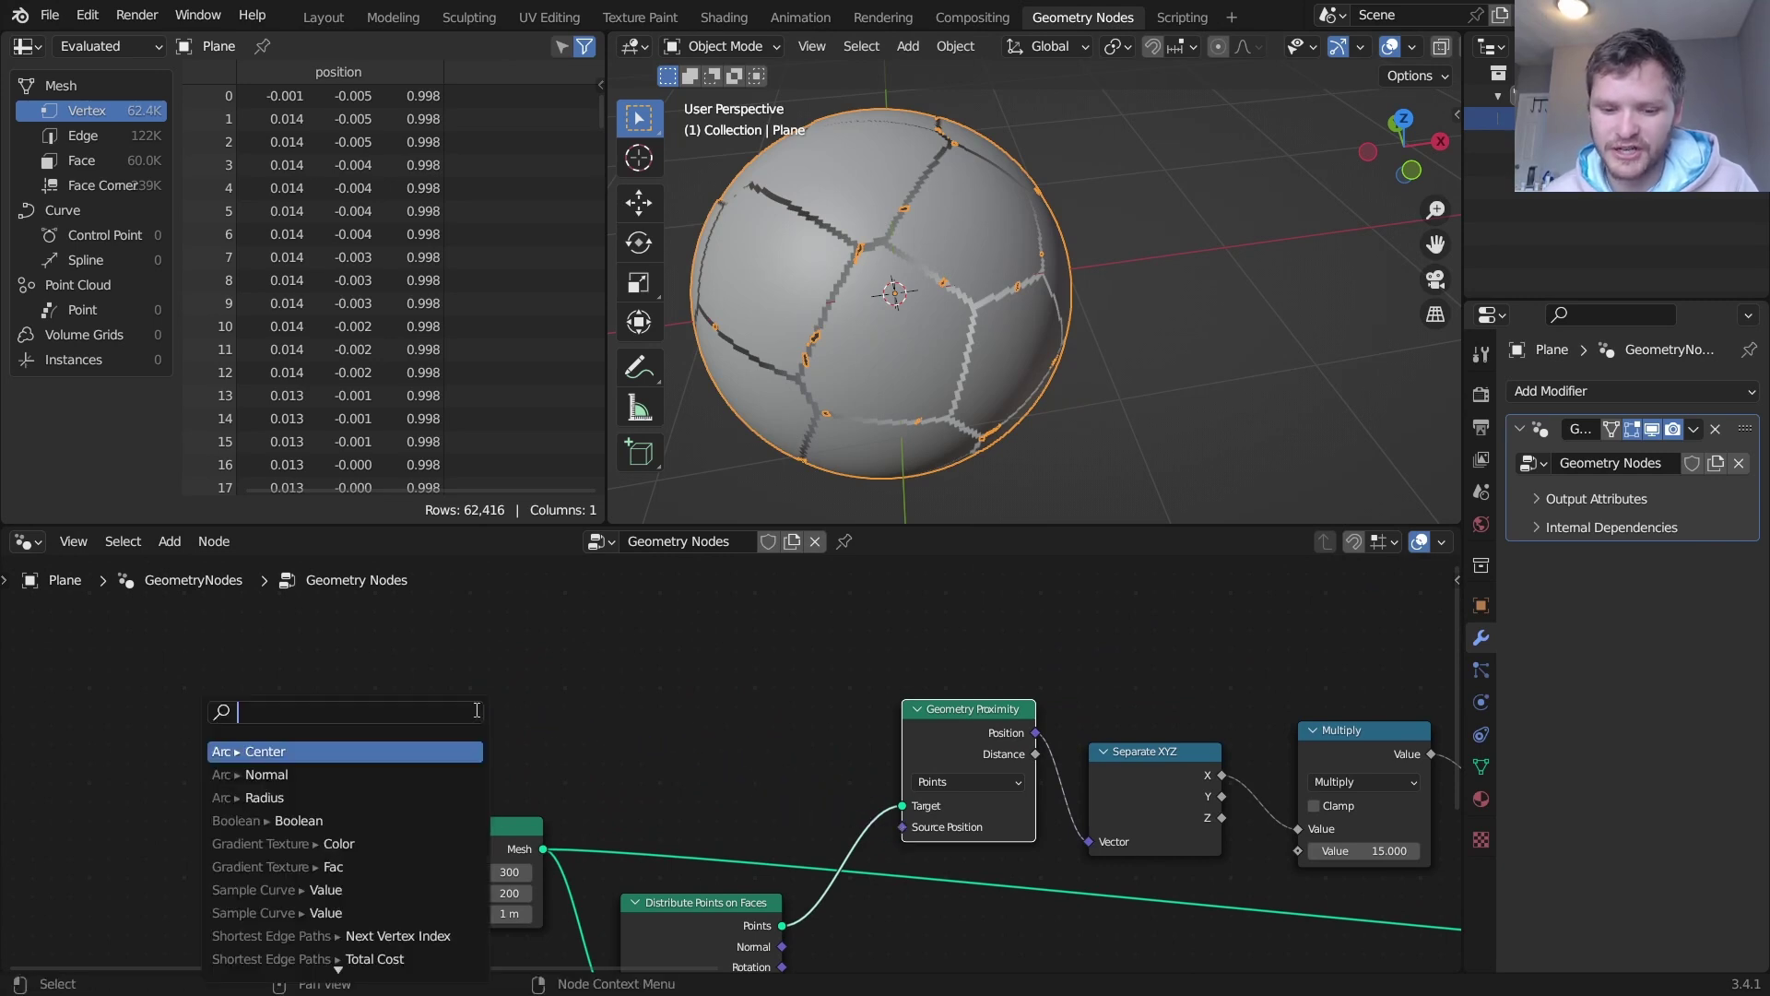
type("pos")
key("Return")
left_click(487, 694)
- Insert a Mix node in Color mode on the link between Position and Geometry Proximity's Source Position
key("shift+a")
type("mi")
key("Return")
left_click(776, 623)
left_click(777, 624)
left_click(762, 690)
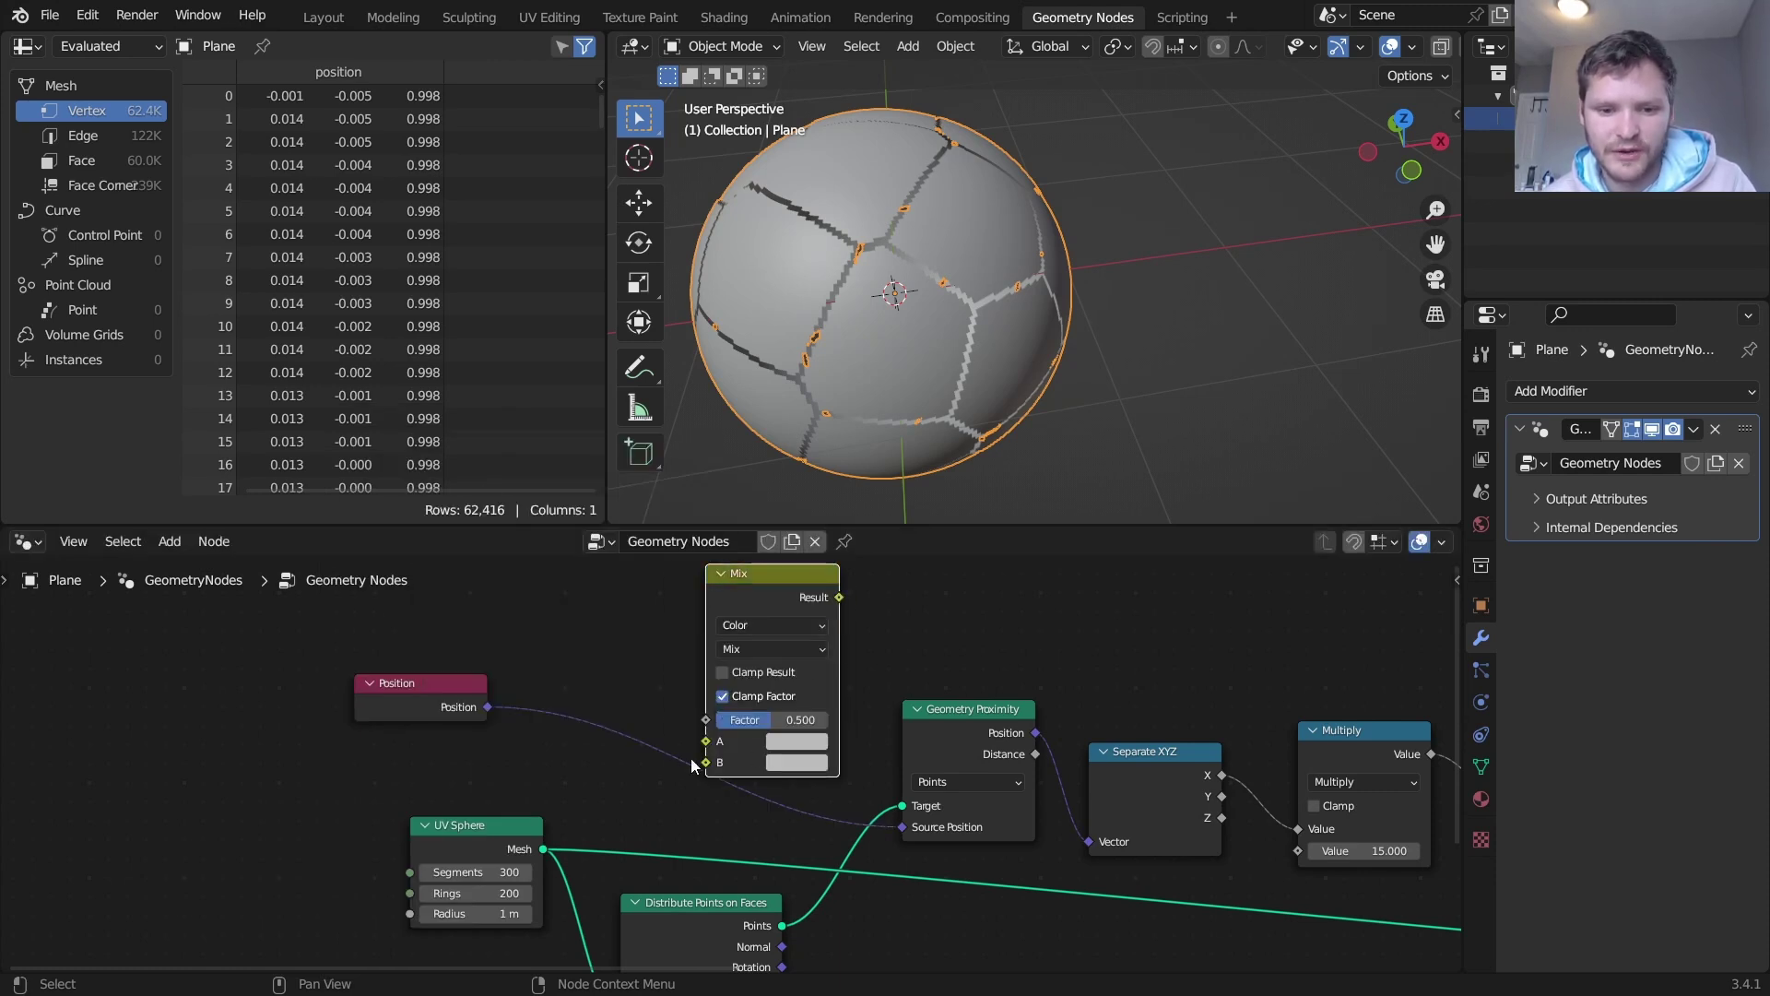
left_click_drag(771, 601, 757, 639)
- Add a Noise Texture, linking its Color output to the Mix node's B input and Position to its Vector input
scroll(674, 717, "up", 1)
key("shift+a")
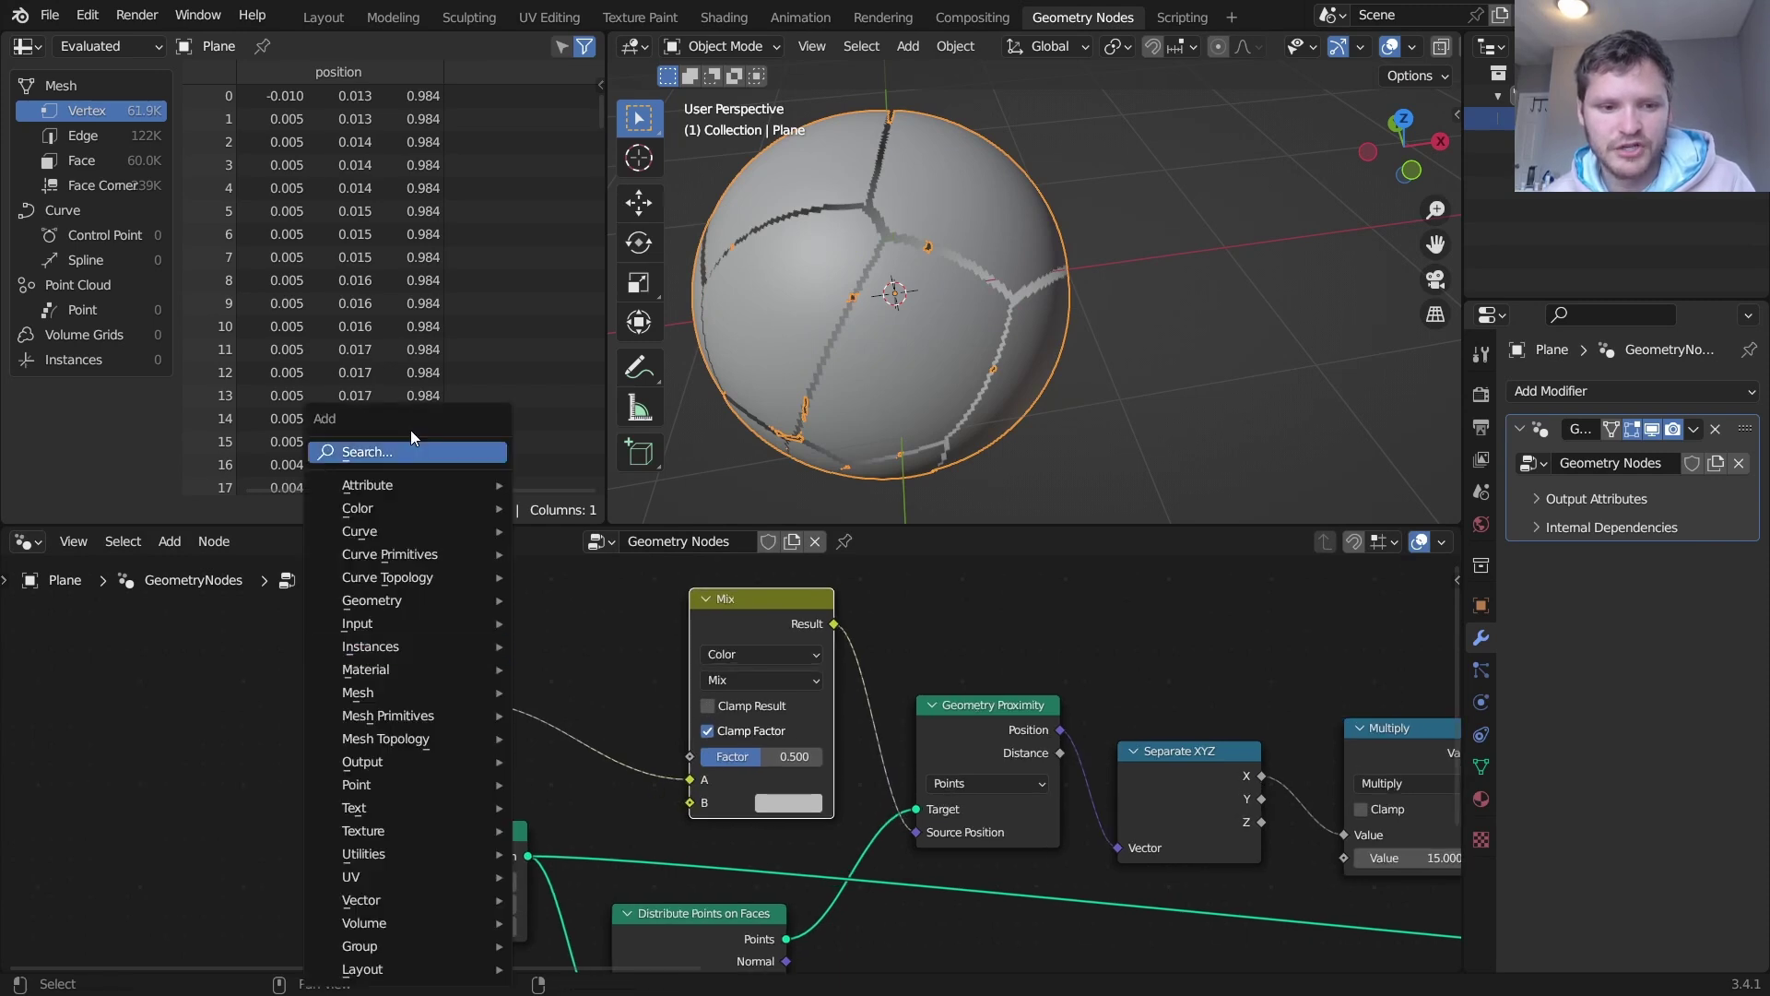
left_click(411, 441)
type("noi")
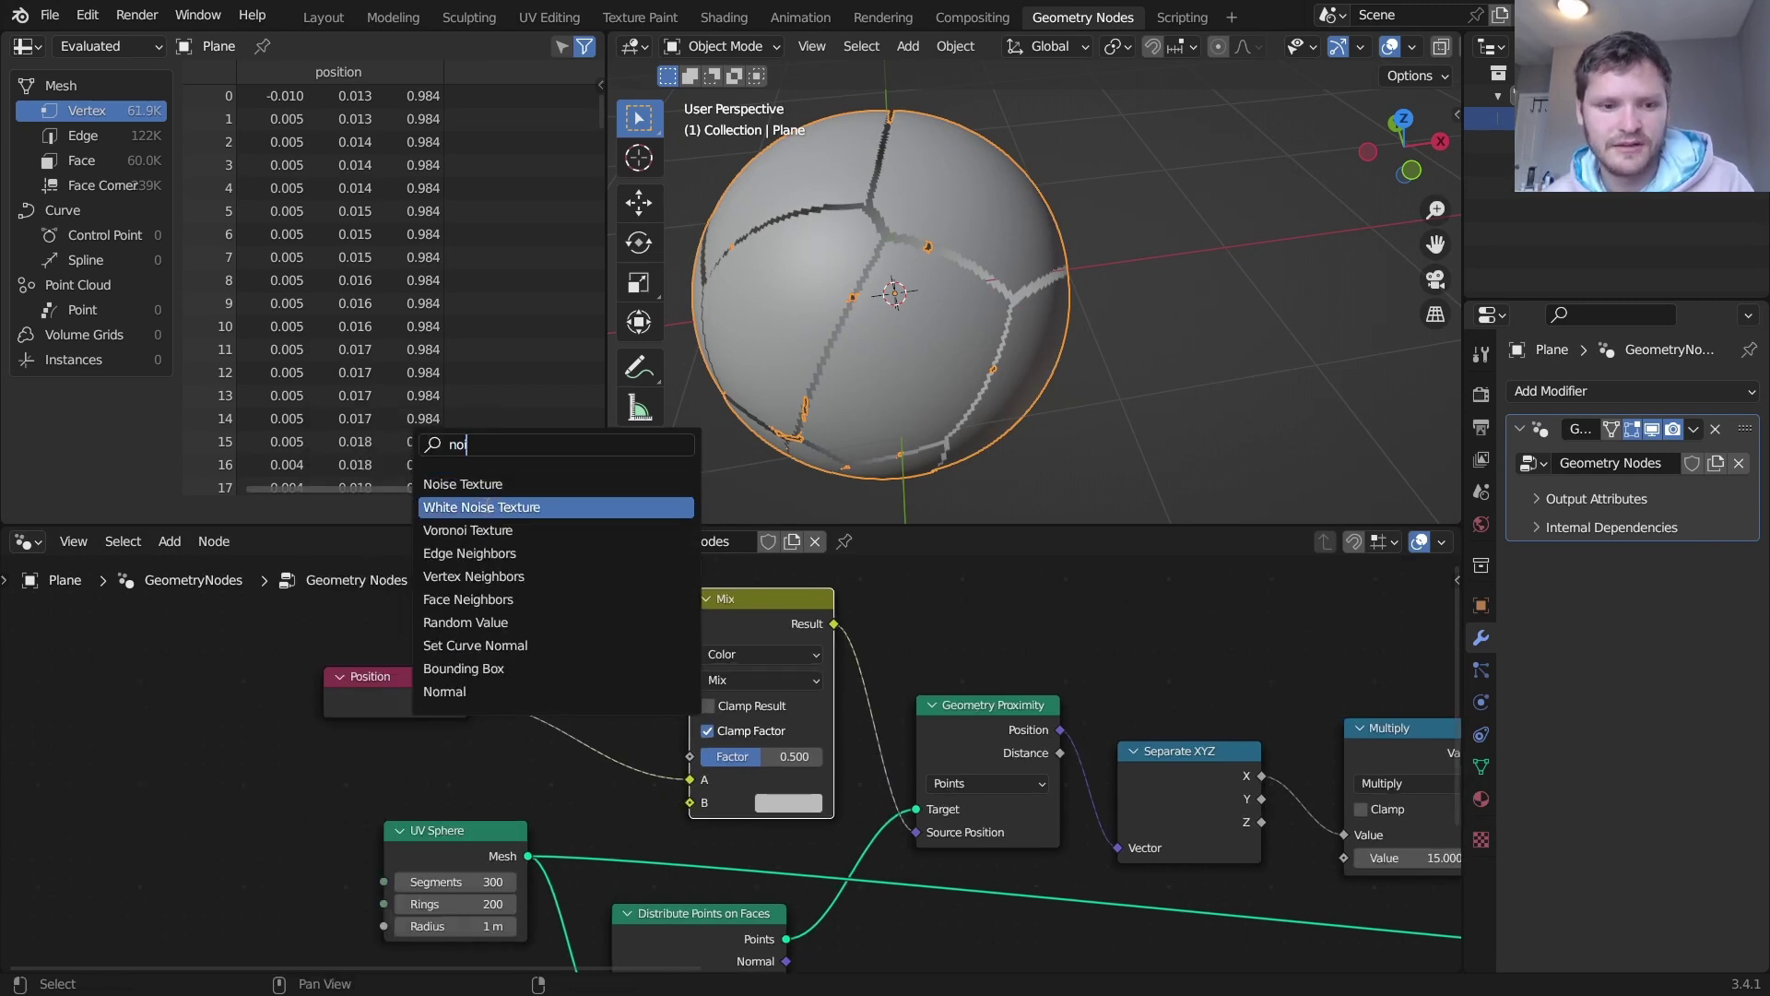
left_click(470, 484)
left_click(320, 804)
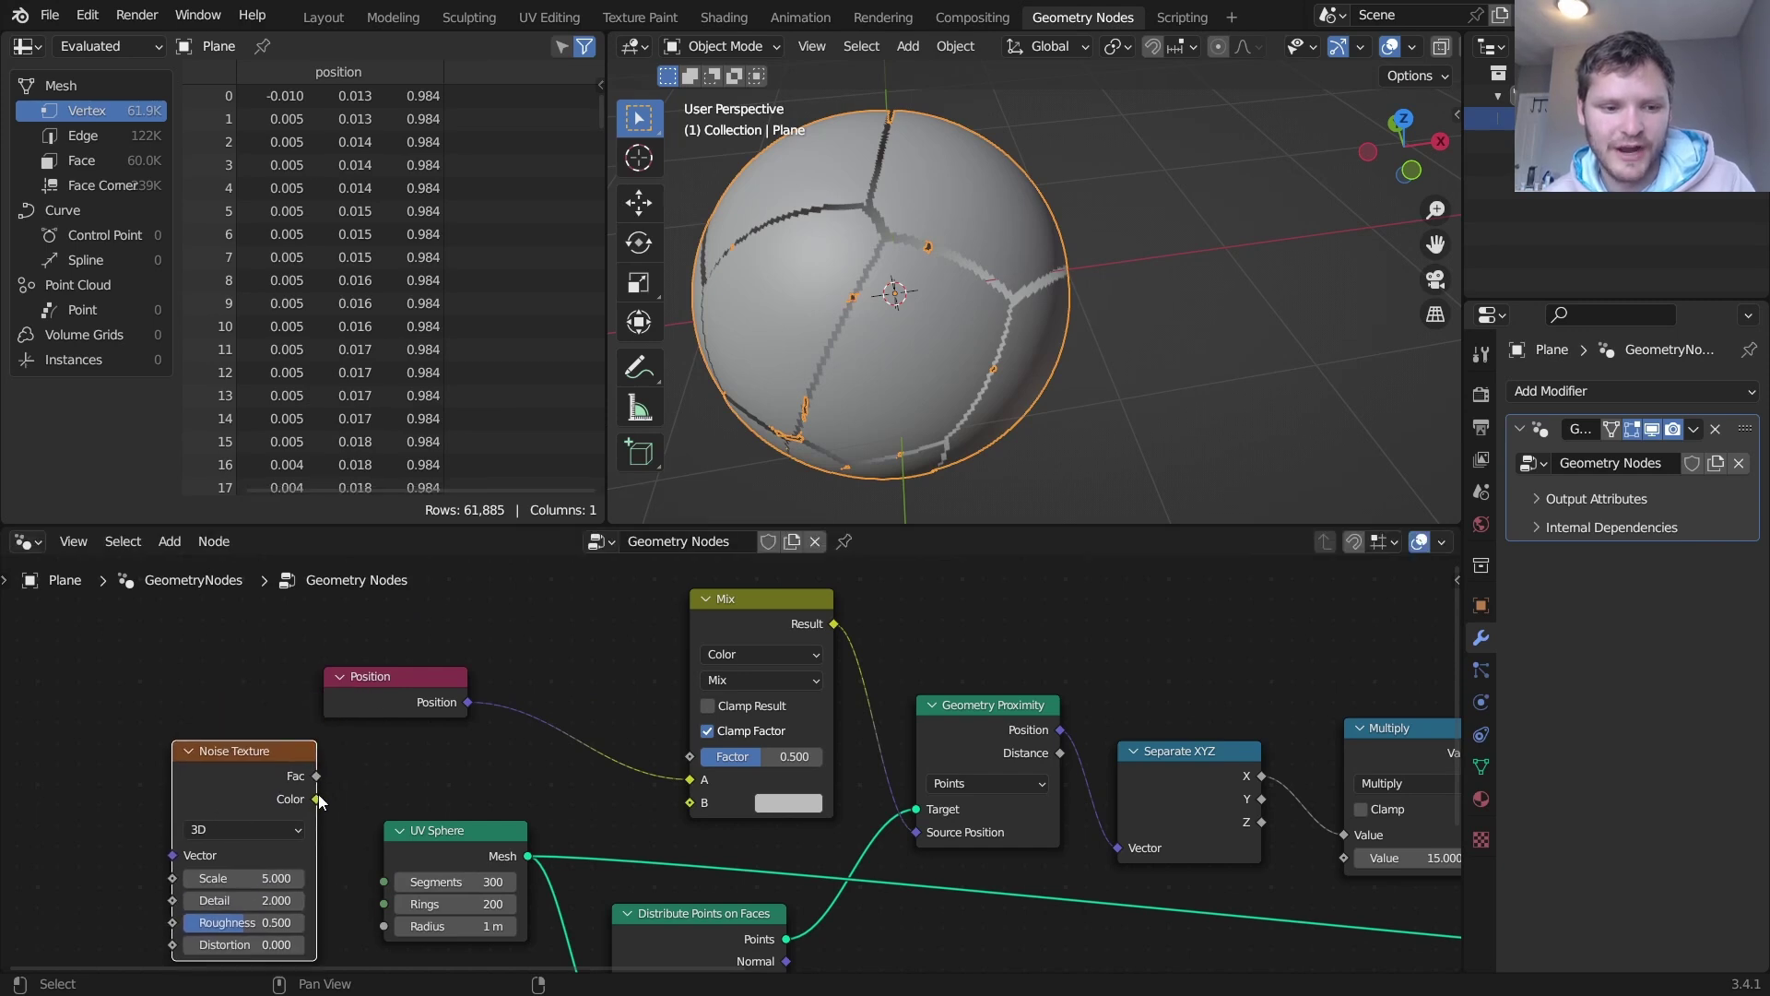
left_click_drag(702, 804, 691, 802)
left_click_drag(468, 702, 173, 855)
- Set the Mix node's blending mode to Linear Light with a factor of 0.393
left_click(738, 681)
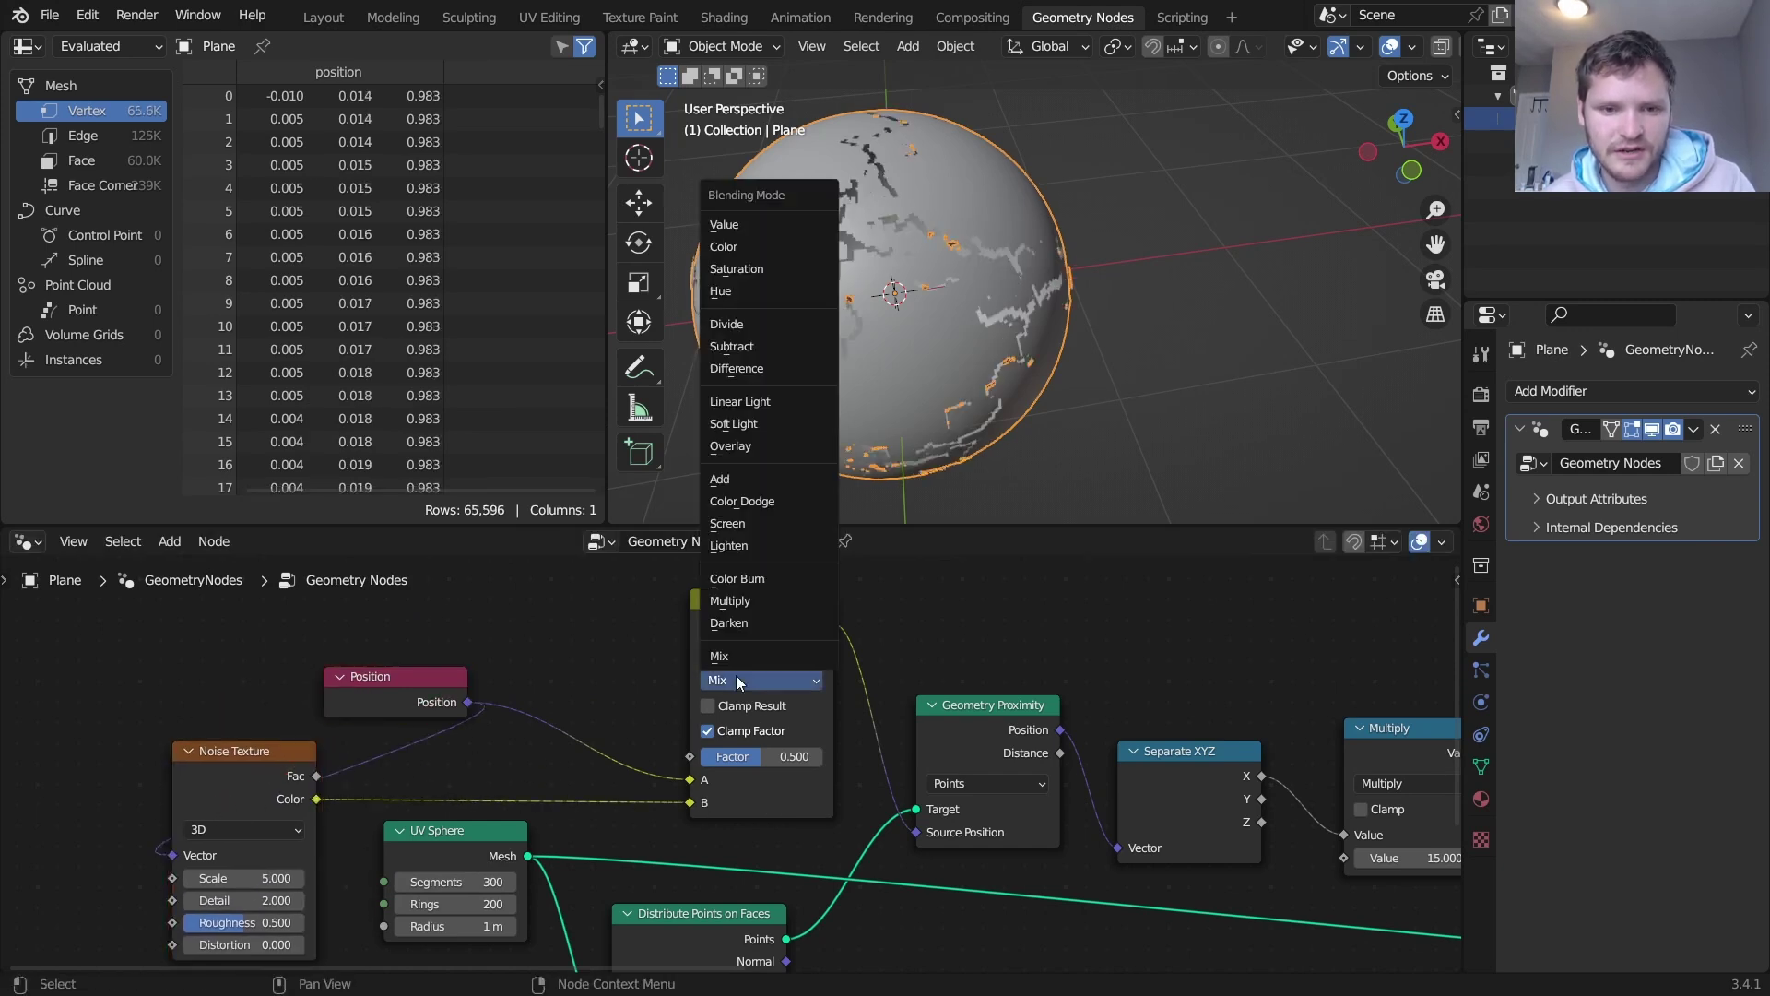
left_click(750, 404)
mouse_move(761, 757)
left_mouse_down()
mouse_move(701, 757)
mouse_move(742, 756)
left_mouse_up()
- Set the Noise Texture's Detail to 0 and its Scale to 2
middle_click_drag(518, 772, 650, 727)
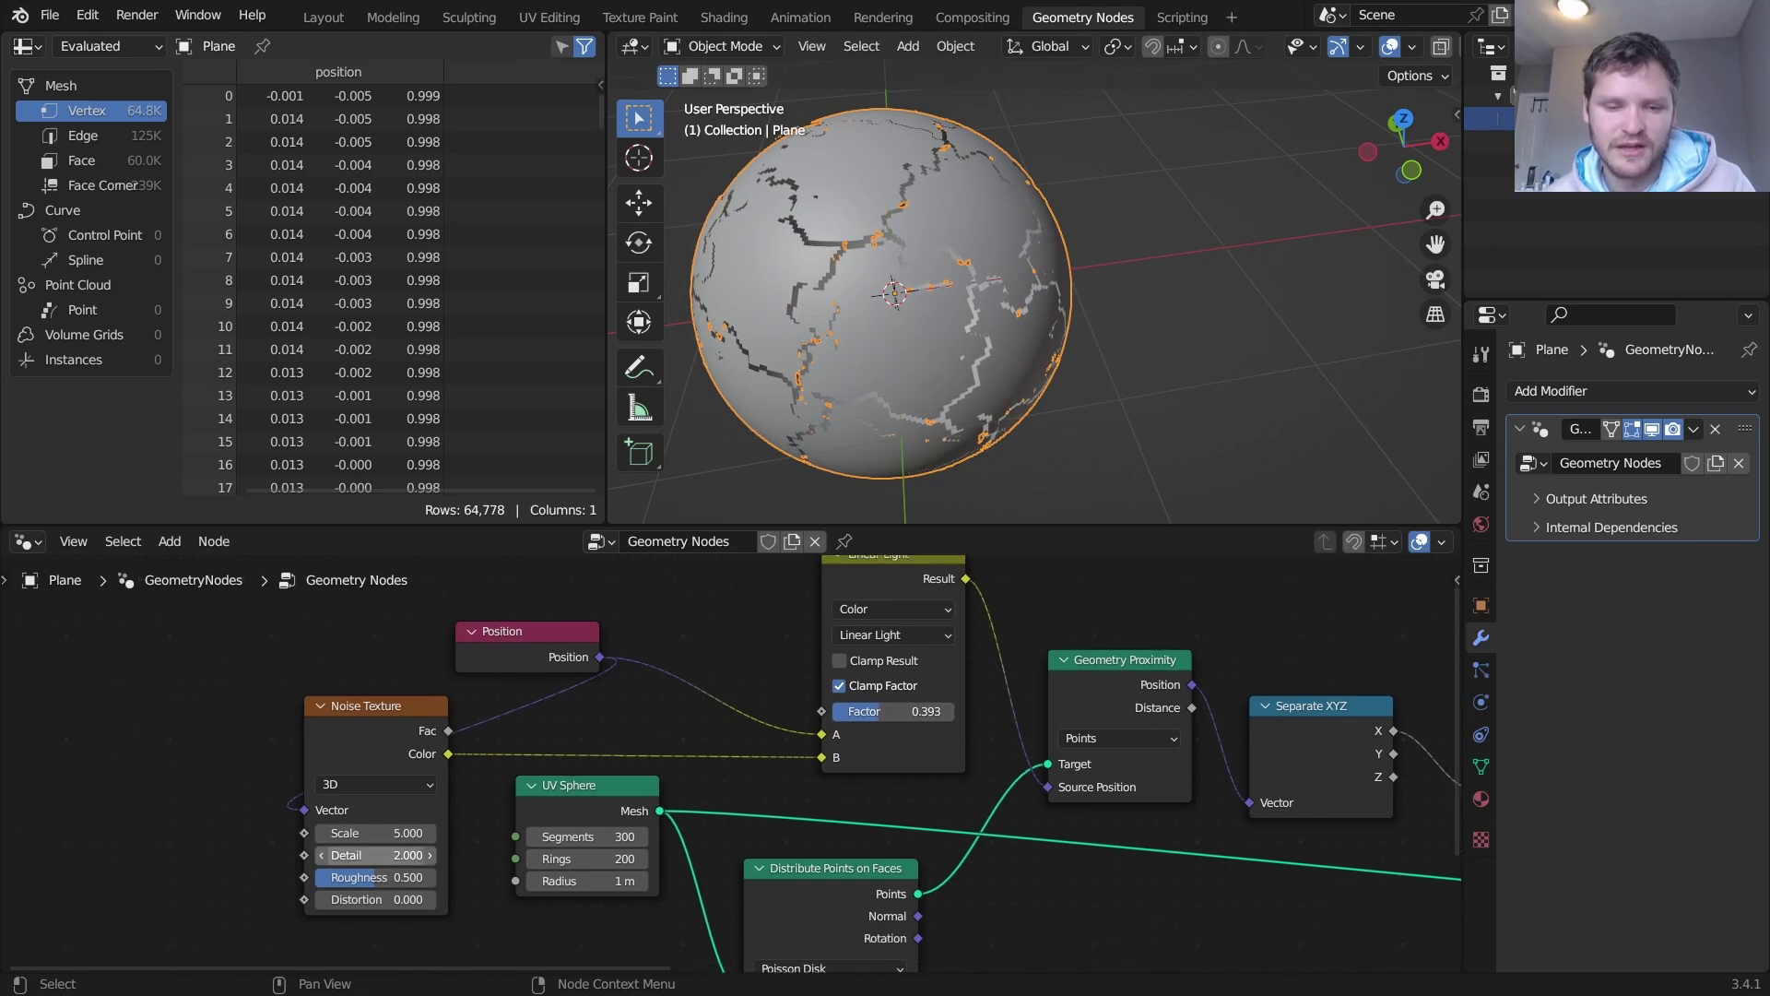
left_click_drag(375, 856, 355, 856)
type("2")
key("Return")
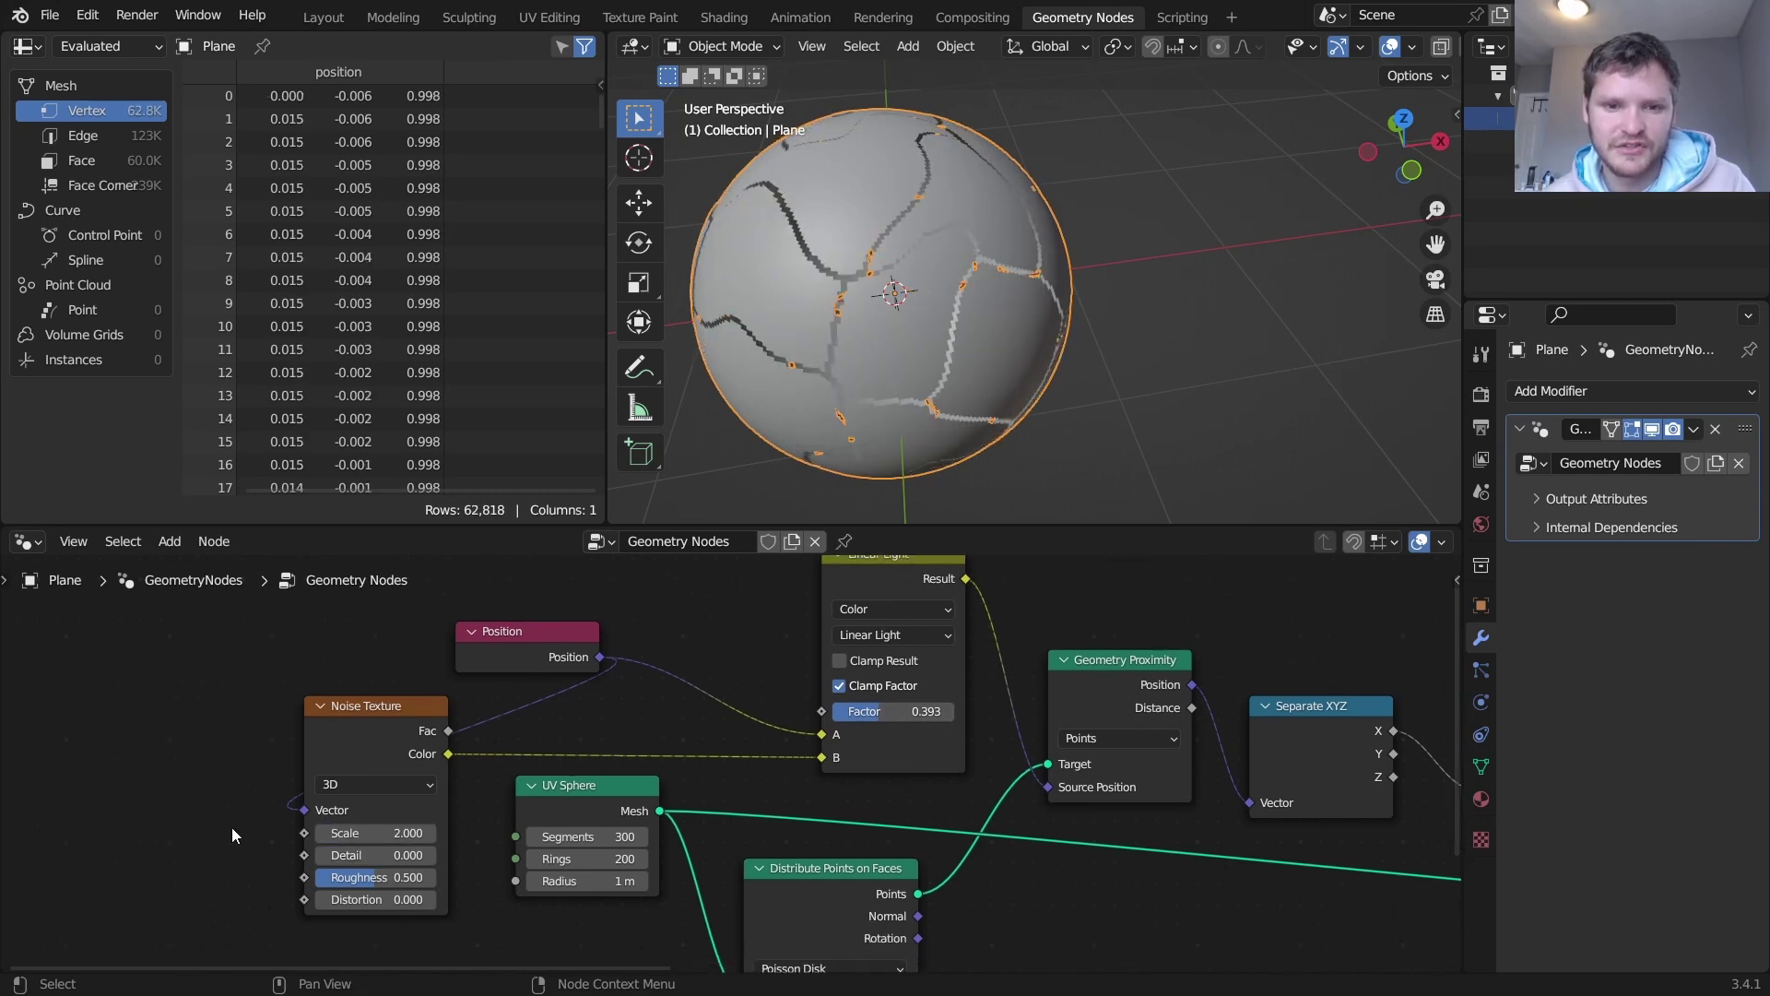
- Adjust the Linear Light factor to 0.427 and set the Noise Texture's Detail to 1
mouse_move(893, 711)
left_mouse_down()
mouse_move(844, 712)
mouse_move(896, 712)
left_mouse_up()
left_click(369, 856)
type("1")
key("Return")
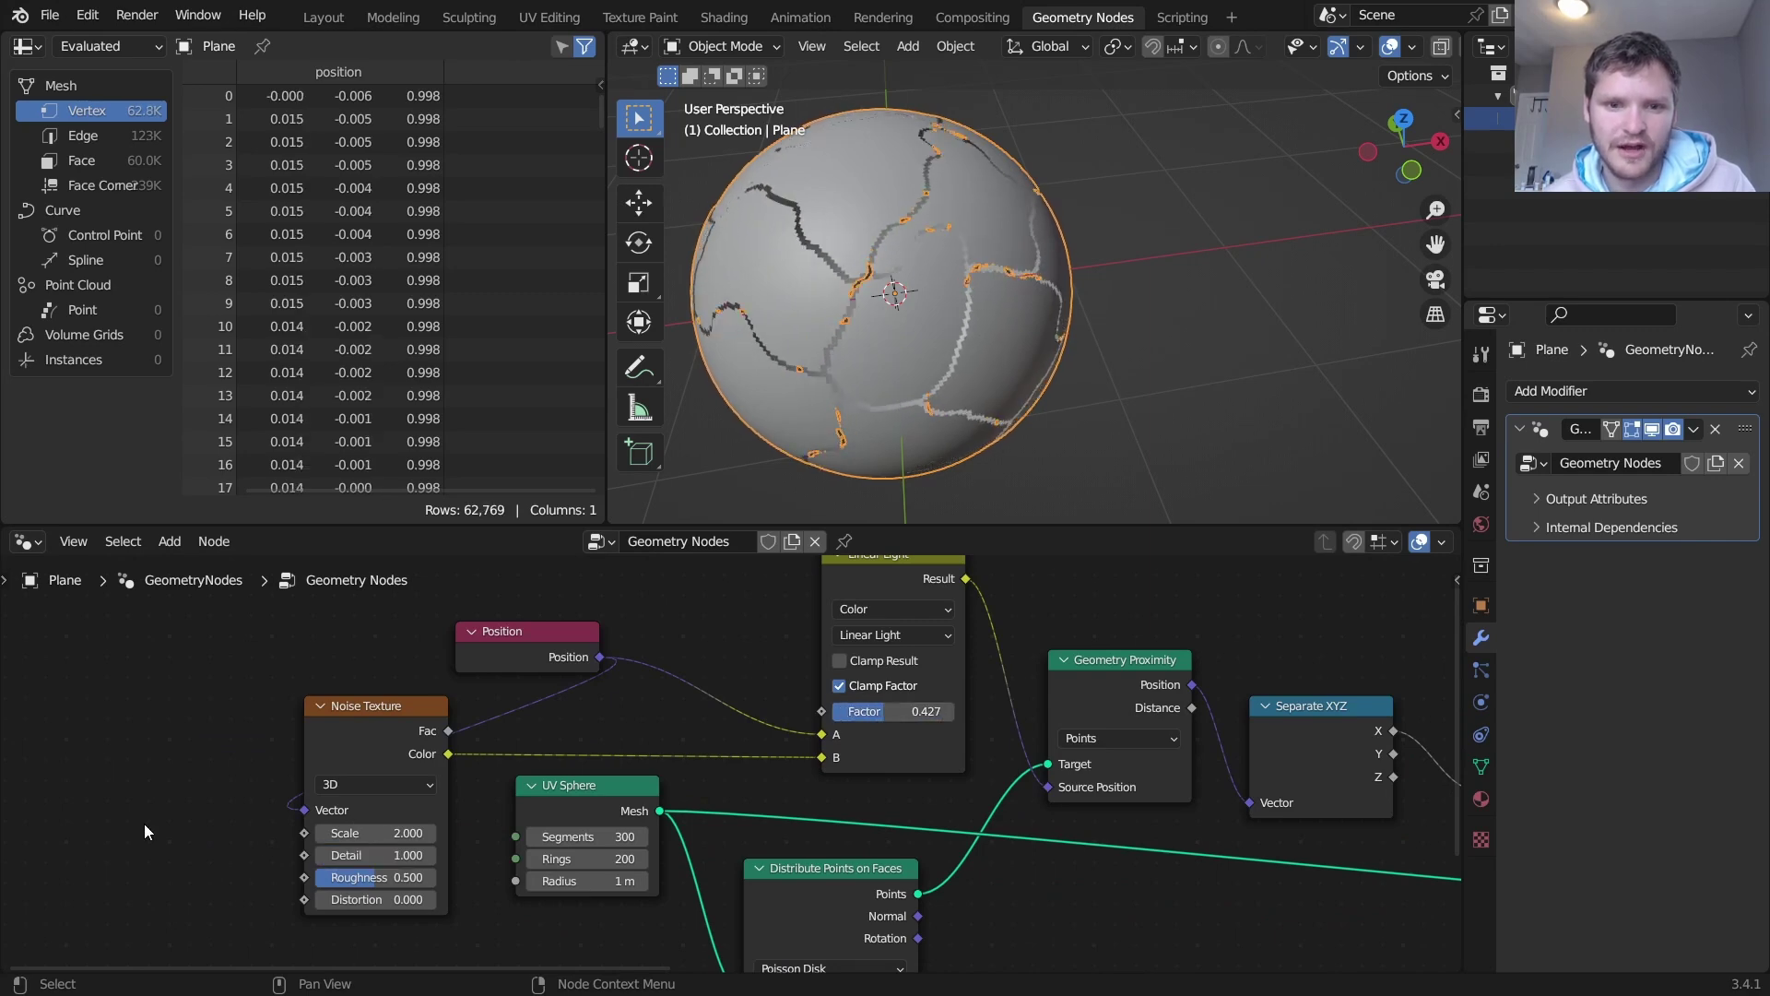
scroll(797, 726, "down", 3)
middle_click_drag(1317, 727, 475, 724)
middle_click_drag(1328, 896, 701, 723)
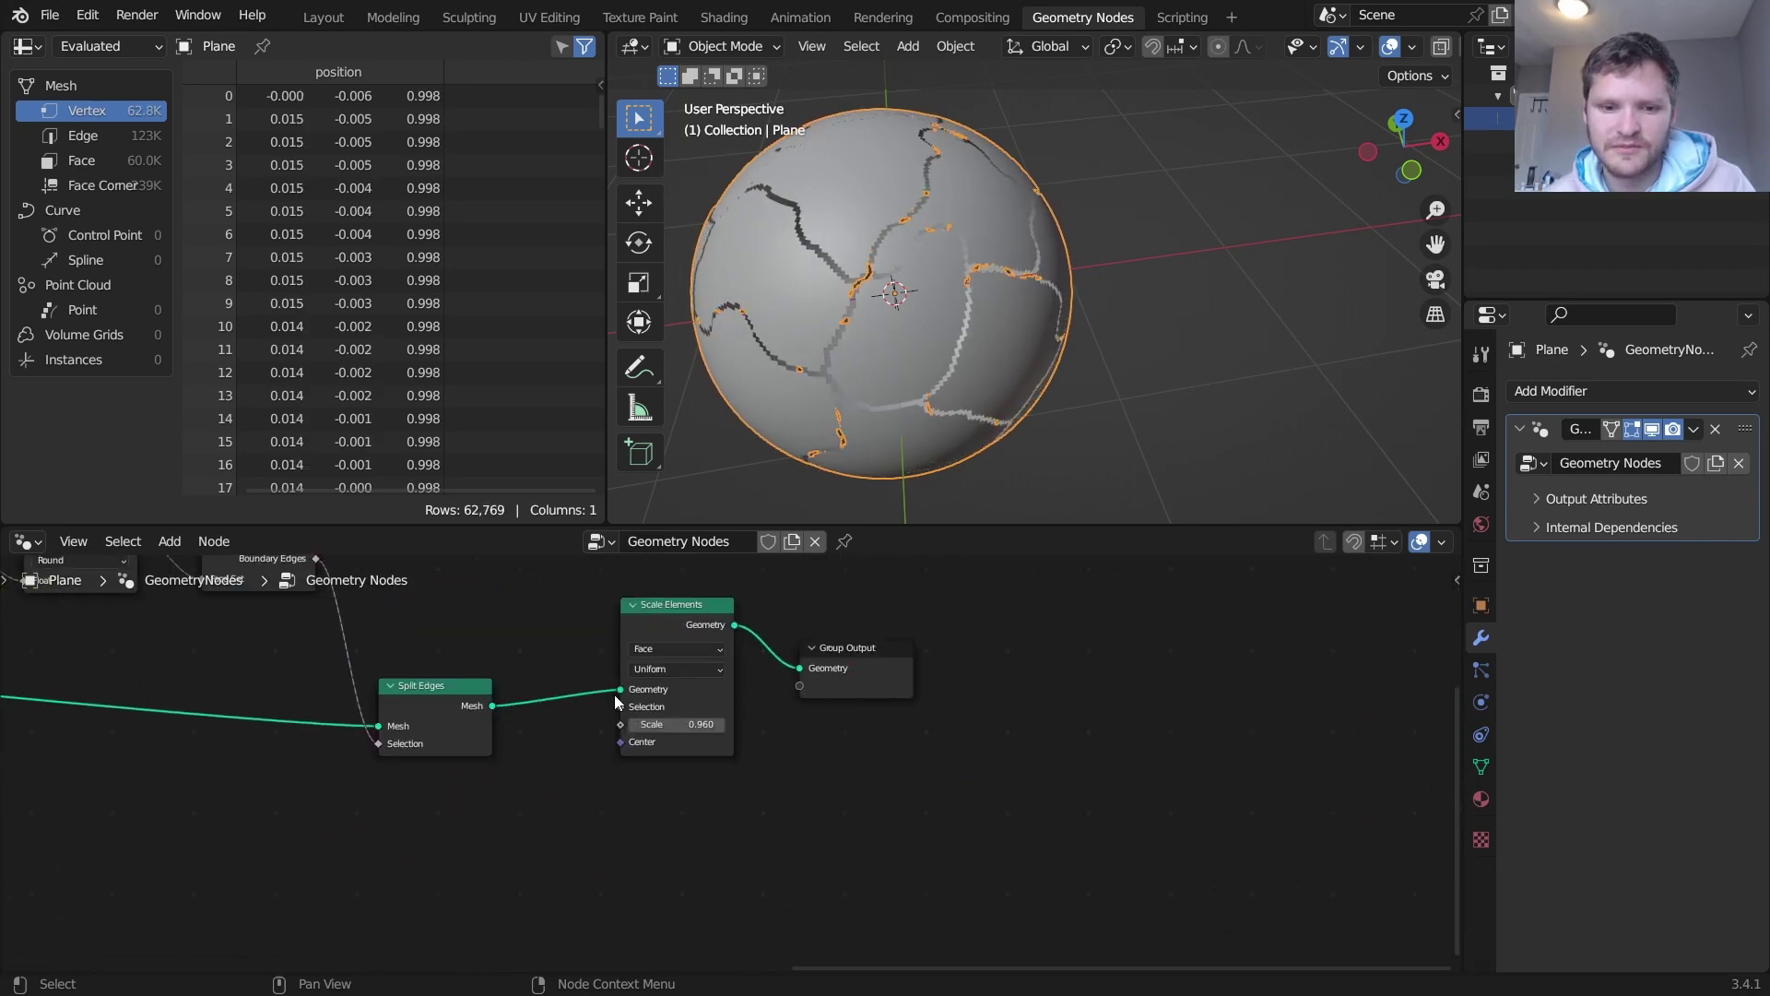
scroll(701, 723, "up", 3)
left_click_drag(652, 713, 658, 714)
key("ctrl+z")
- Move the Group Output farther away and insert an Extrude Mesh node between it and Scale Elements
middle_click_drag(800, 713, 773, 780)
left_click_drag(933, 790, 773, 672)
key("g")
left_click(1153, 700)
key("shift+a")
type("ex")
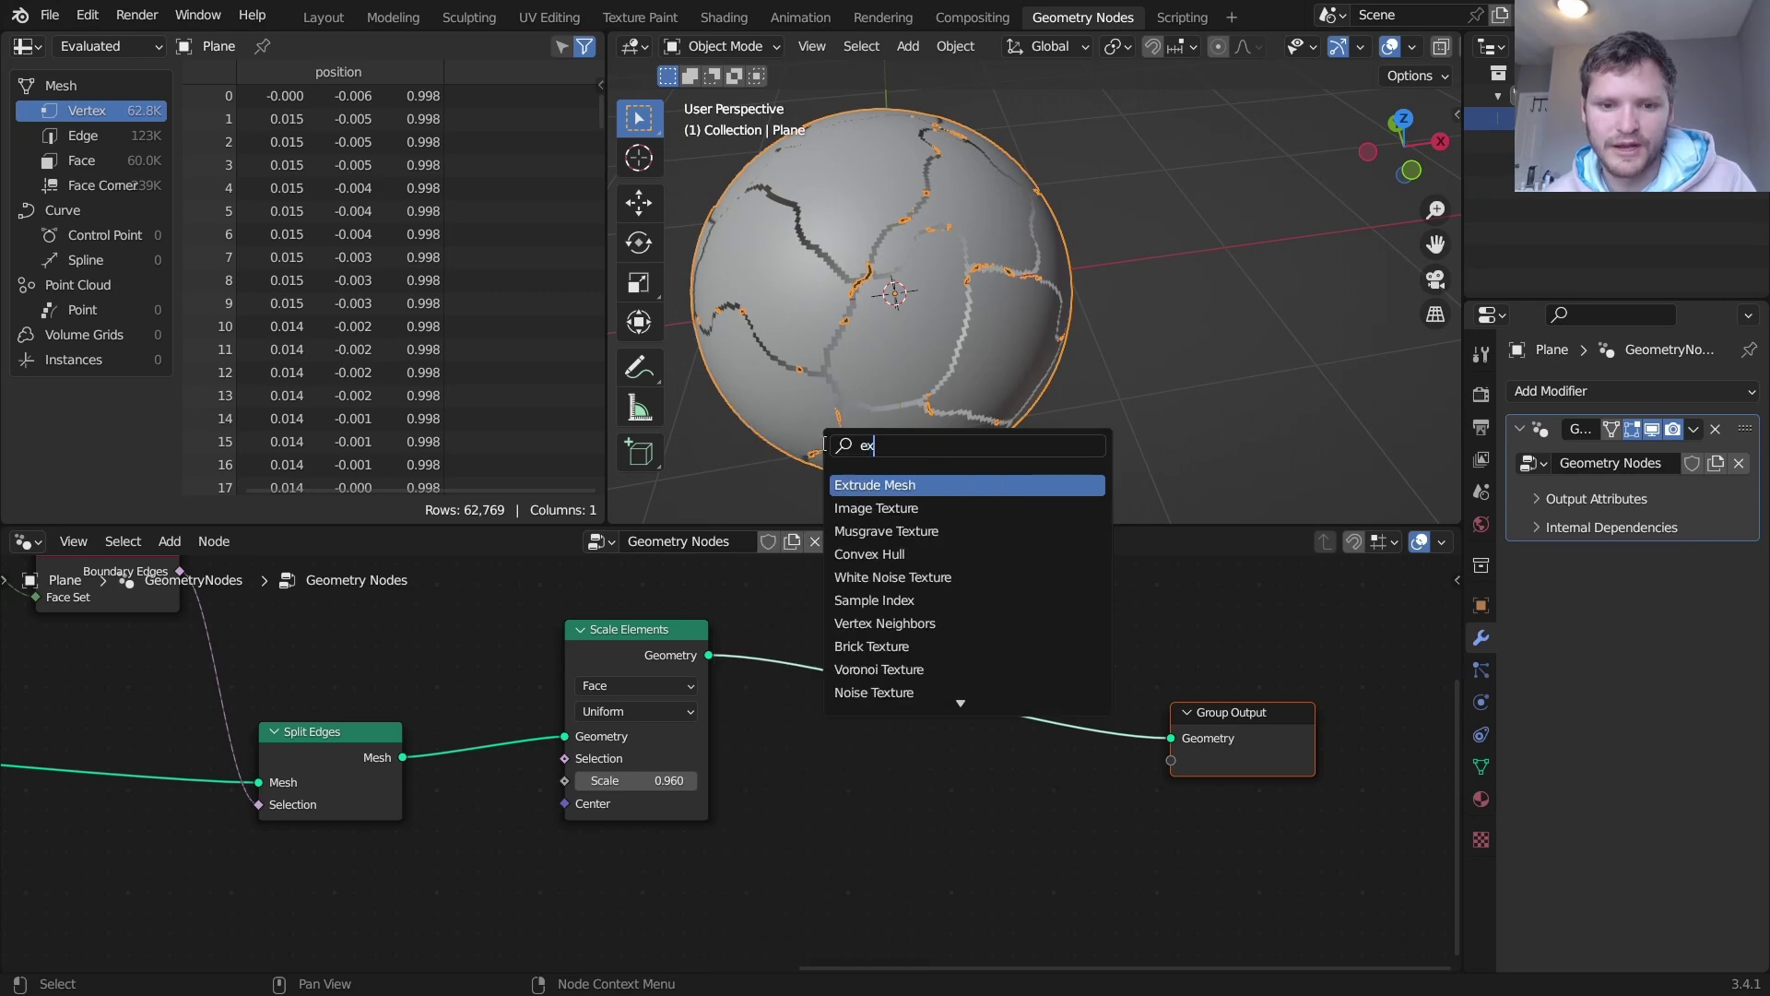
left_click(885, 470)
left_click(887, 654)
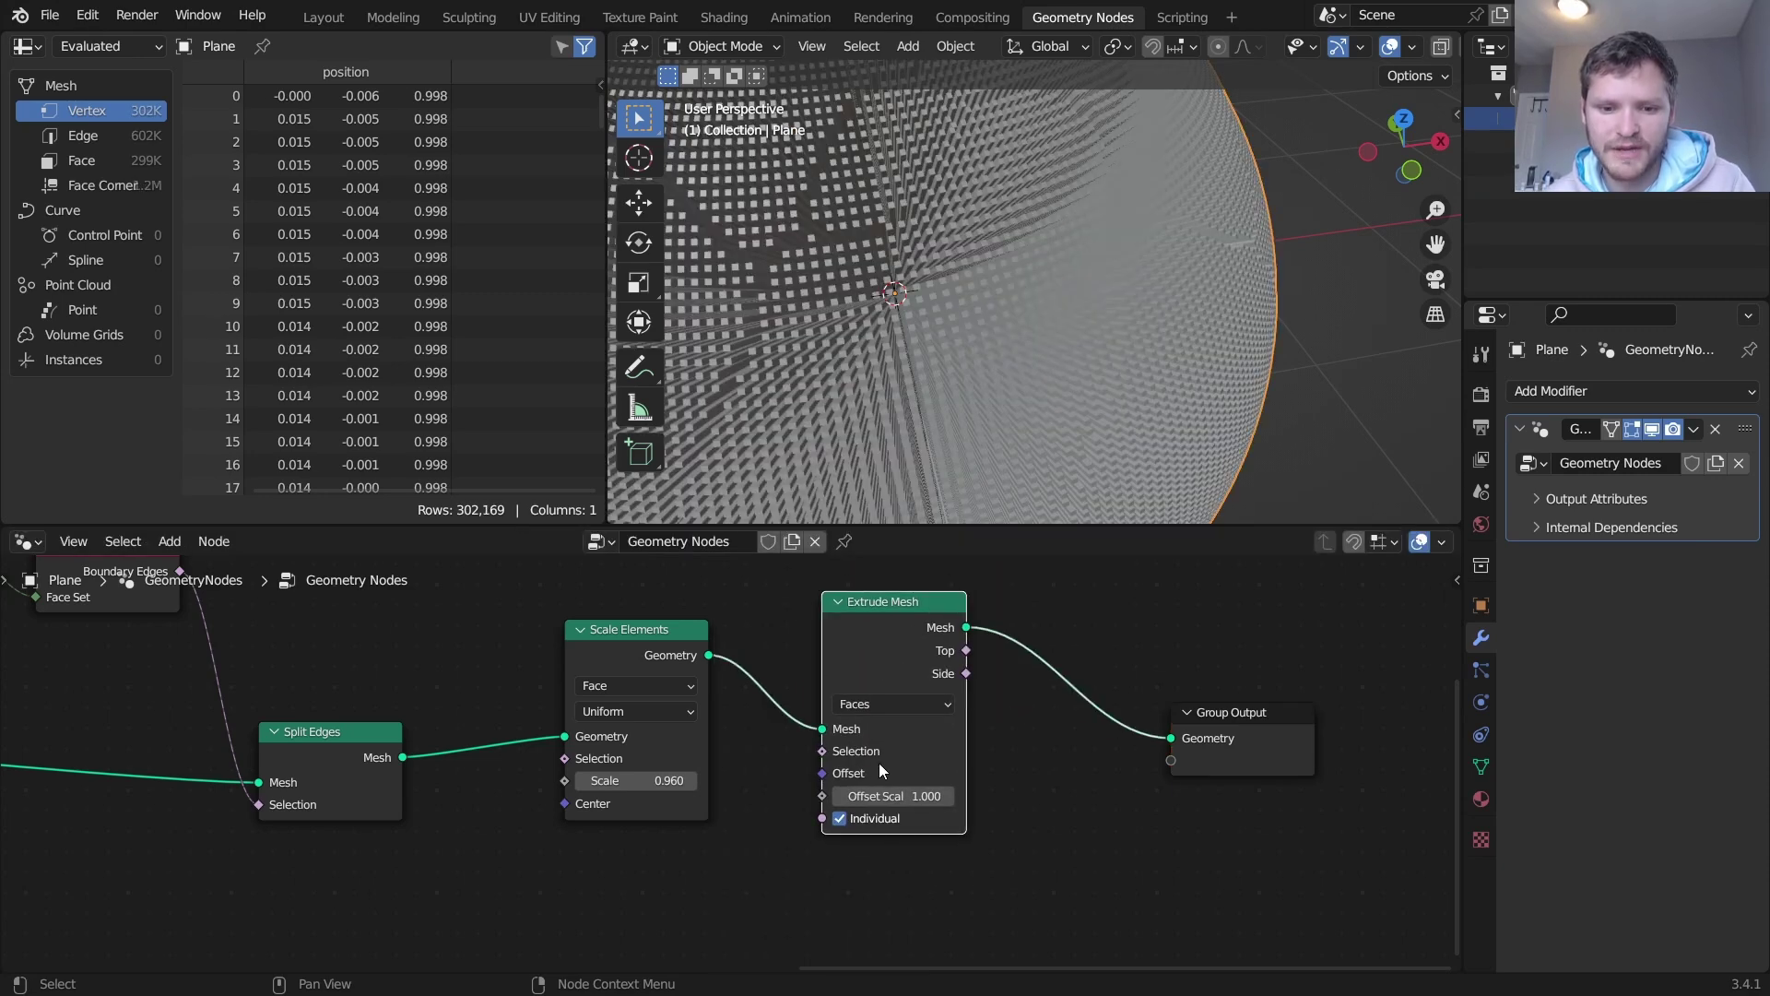
- Turn off Individual on the Extrude Mesh node and set its Offset Scale to 0.050
left_click(840, 819)
left_click(912, 796)
type("-0.06")
key("Return")
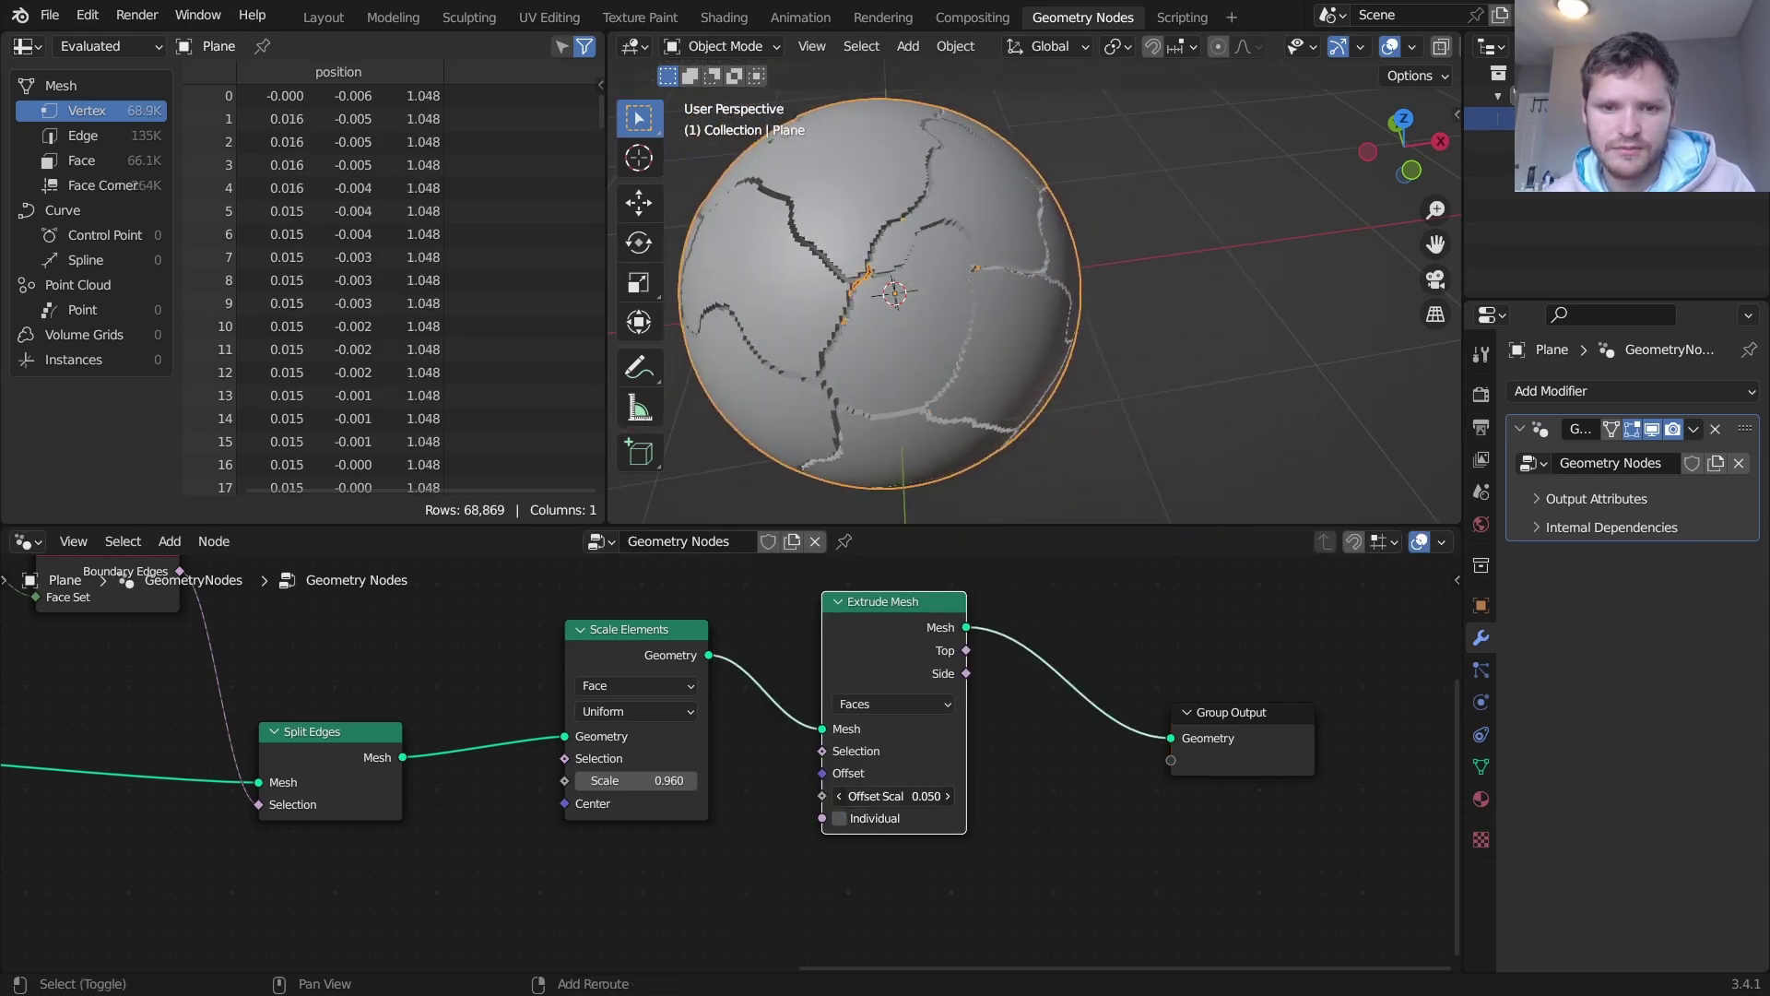
- Set the Extrude Mesh node's Offset Scale to 0.040 and undo a trial change of the Scale Elements scale
left_click(947, 795)
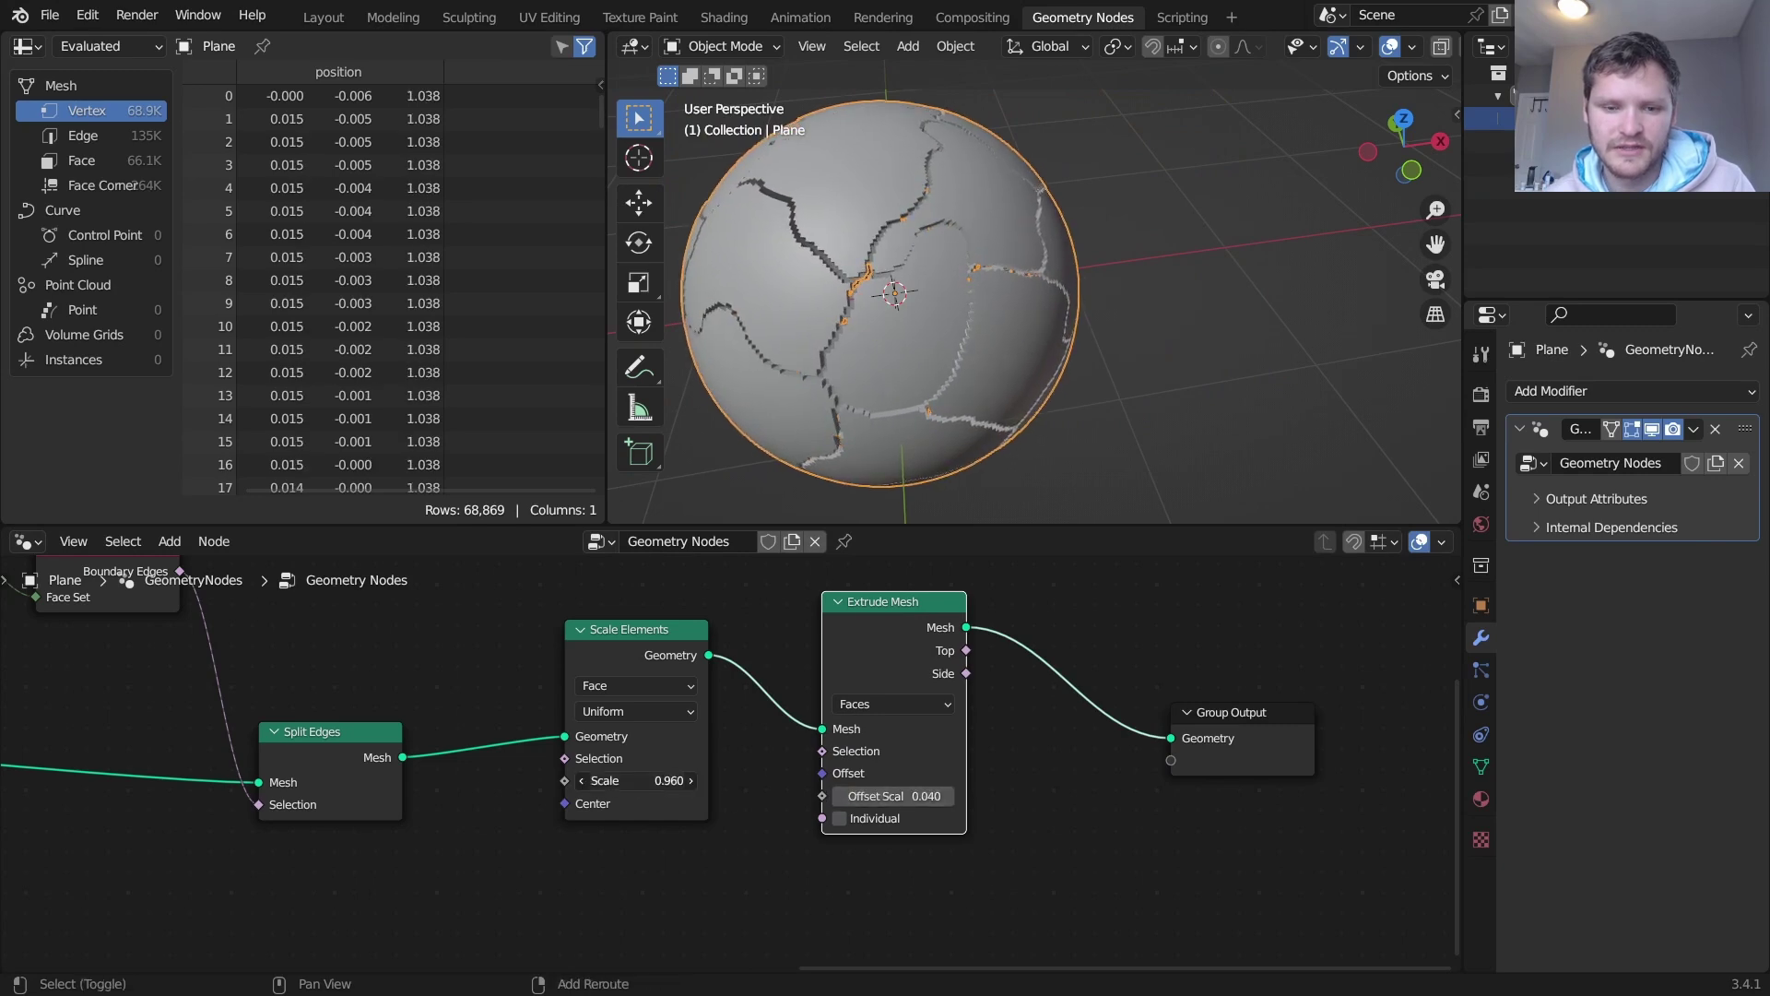
mouse_move(636, 780)
left_mouse_down()
mouse_move(567, 779)
mouse_move(646, 784)
left_mouse_up()
key("ctrl+z")
- Add a reroute on the UV Sphere's output links, move the sphere node aside and cut its connection to the reroute
scroll(699, 750, "down", 9)
middle_click_drag(340, 758, 1343, 782)
scroll(710, 773, "up", 2)
left_click_drag(725, 712, 370, 879)
middle_click_drag(461, 862, 466, 781)
right_click_drag(737, 805, 737, 749, "shift")
scroll(665, 772, "up", 2)
middle_click_drag(521, 813, 743, 784)
left_click_drag(542, 789, 431, 742)
right_click_drag(823, 779, 843, 733, "ctrl")
scroll(847, 738, "up", 5)
- Add a Cube mesh primitive node and connect its Mesh output to the reroute
key("shift+a")
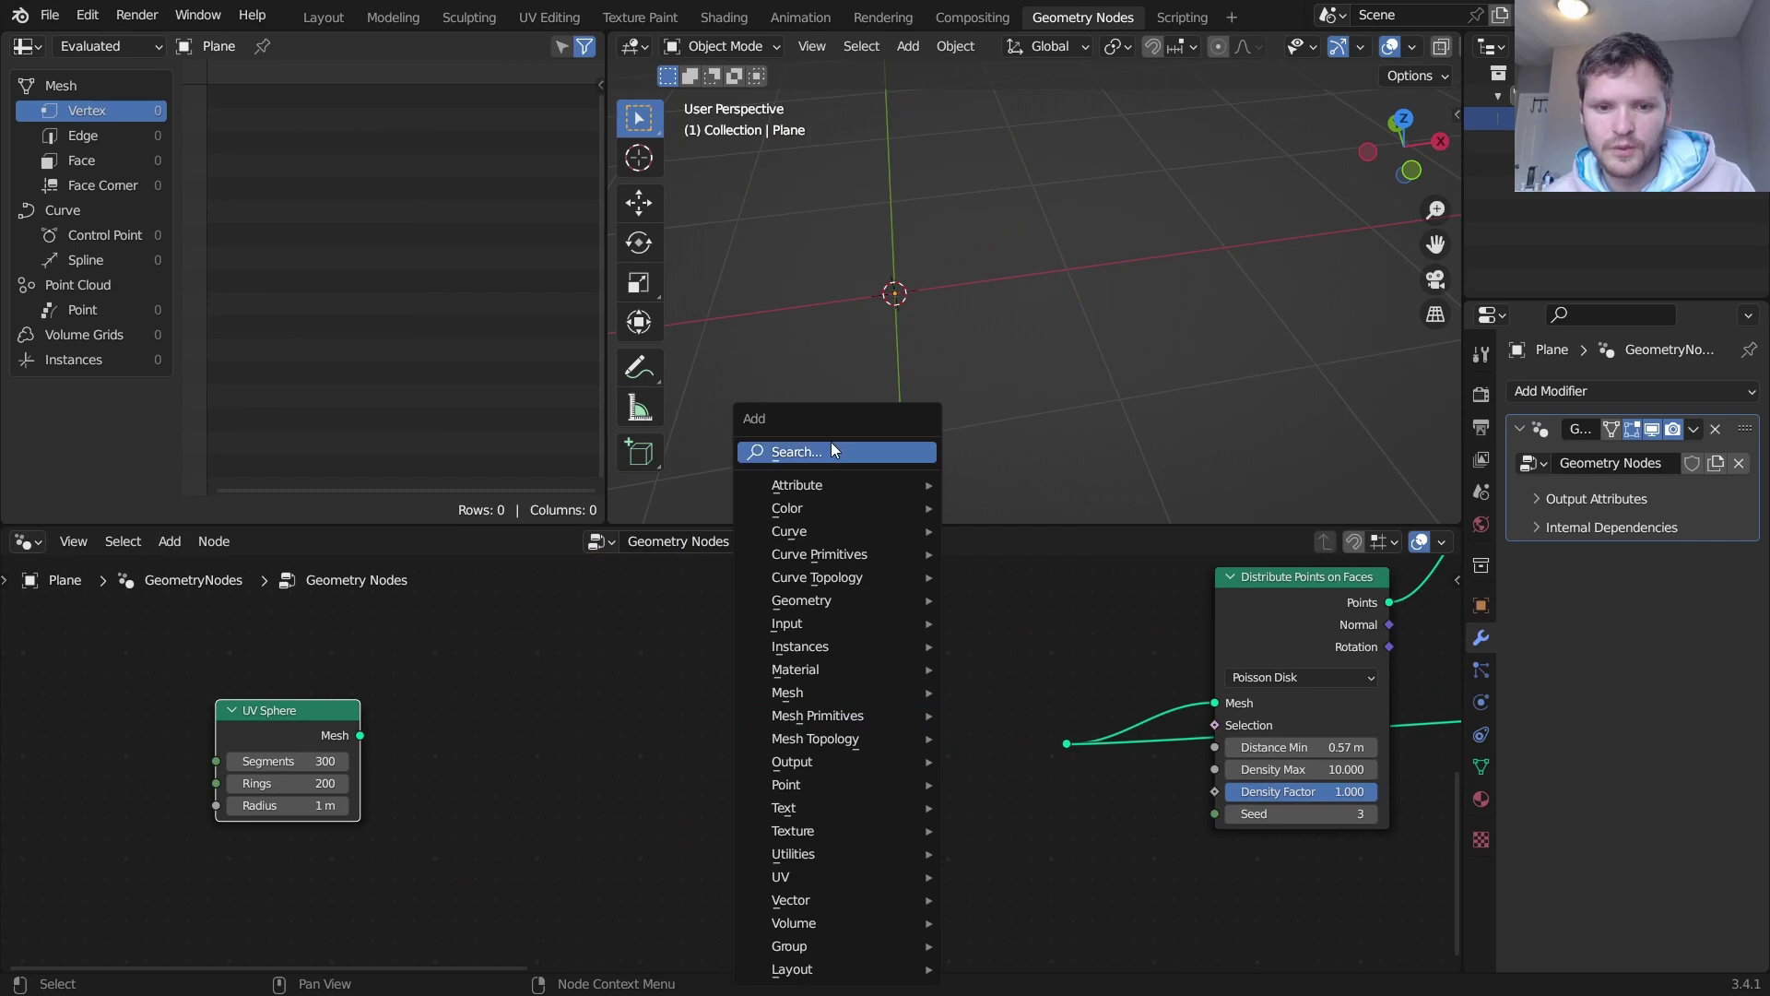
left_click(831, 448)
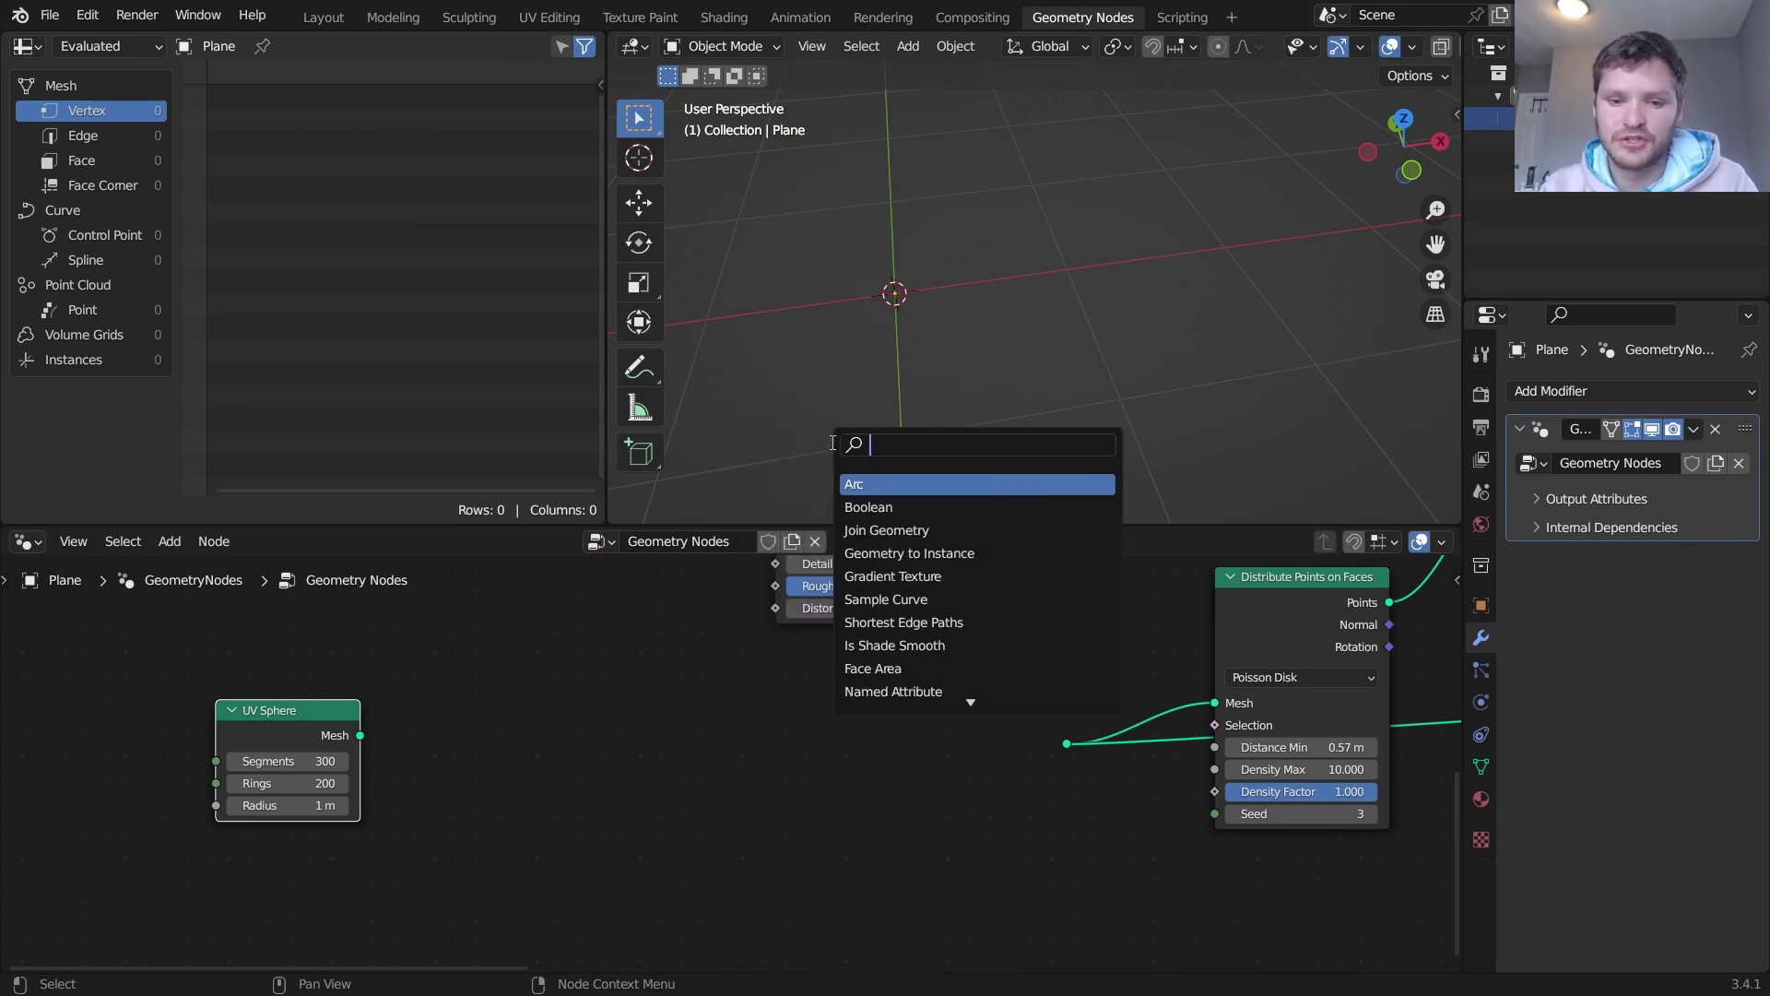
type("cub")
key("Return")
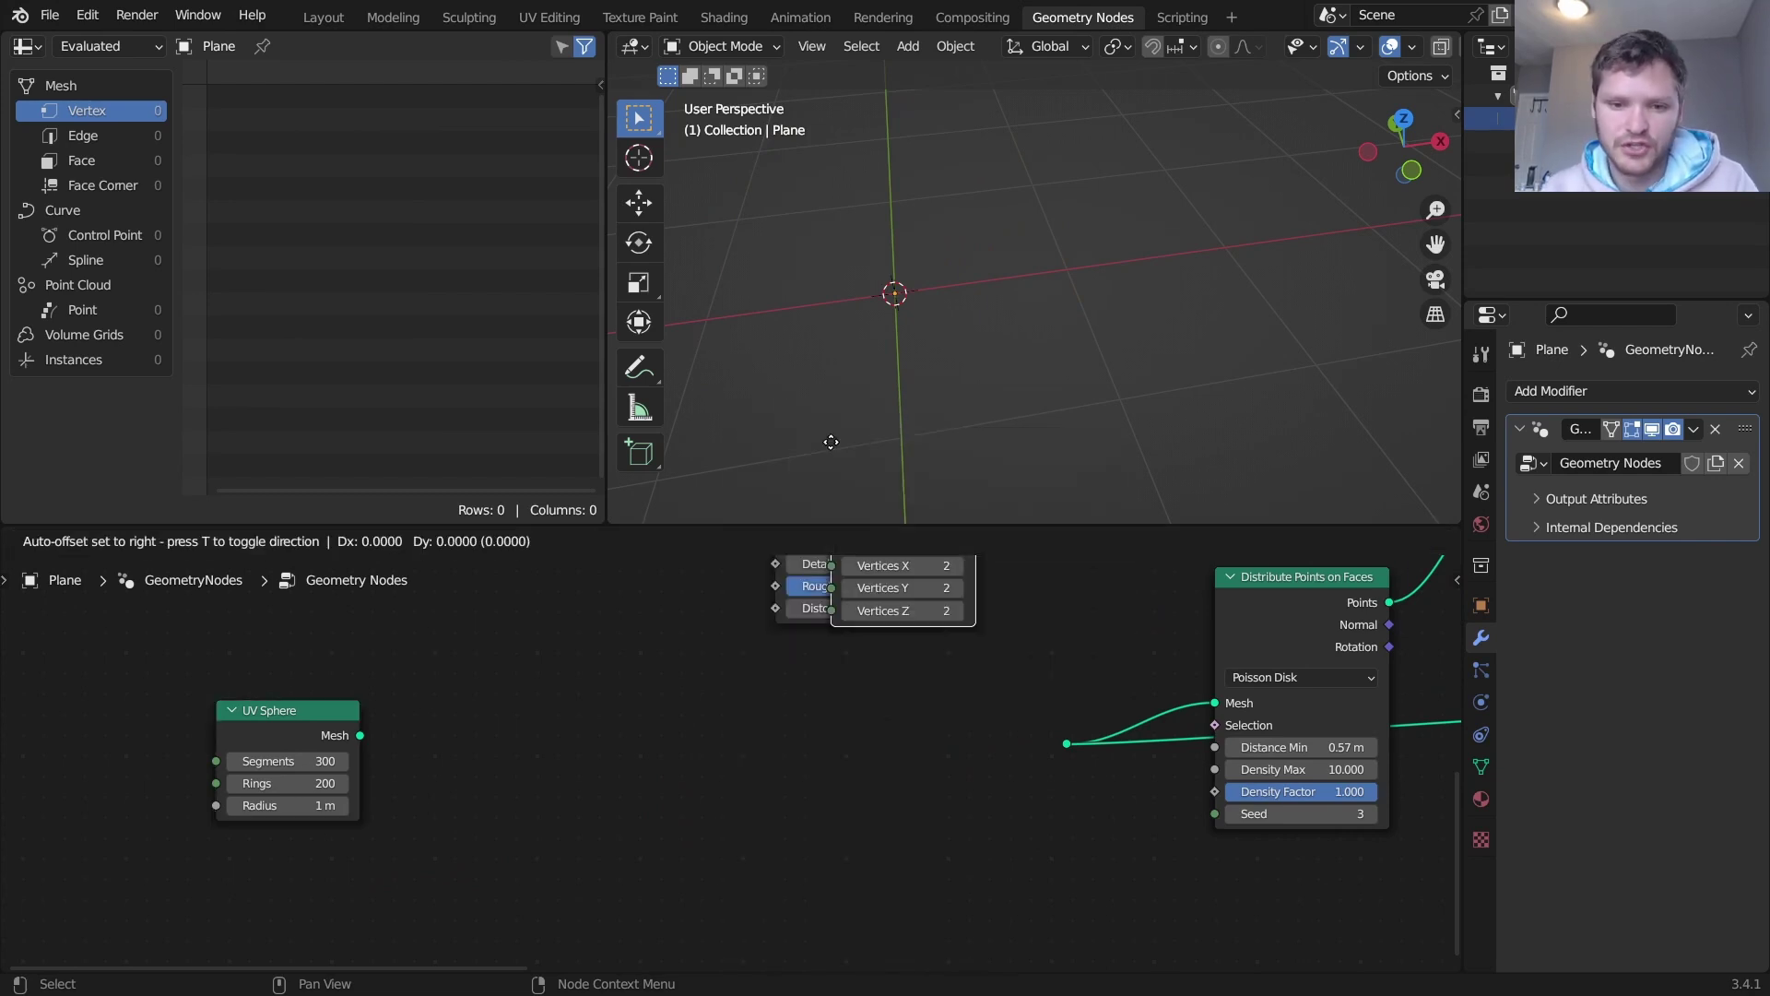
left_click(764, 747)
right_click_drag(1040, 725, 1066, 743, "alt")
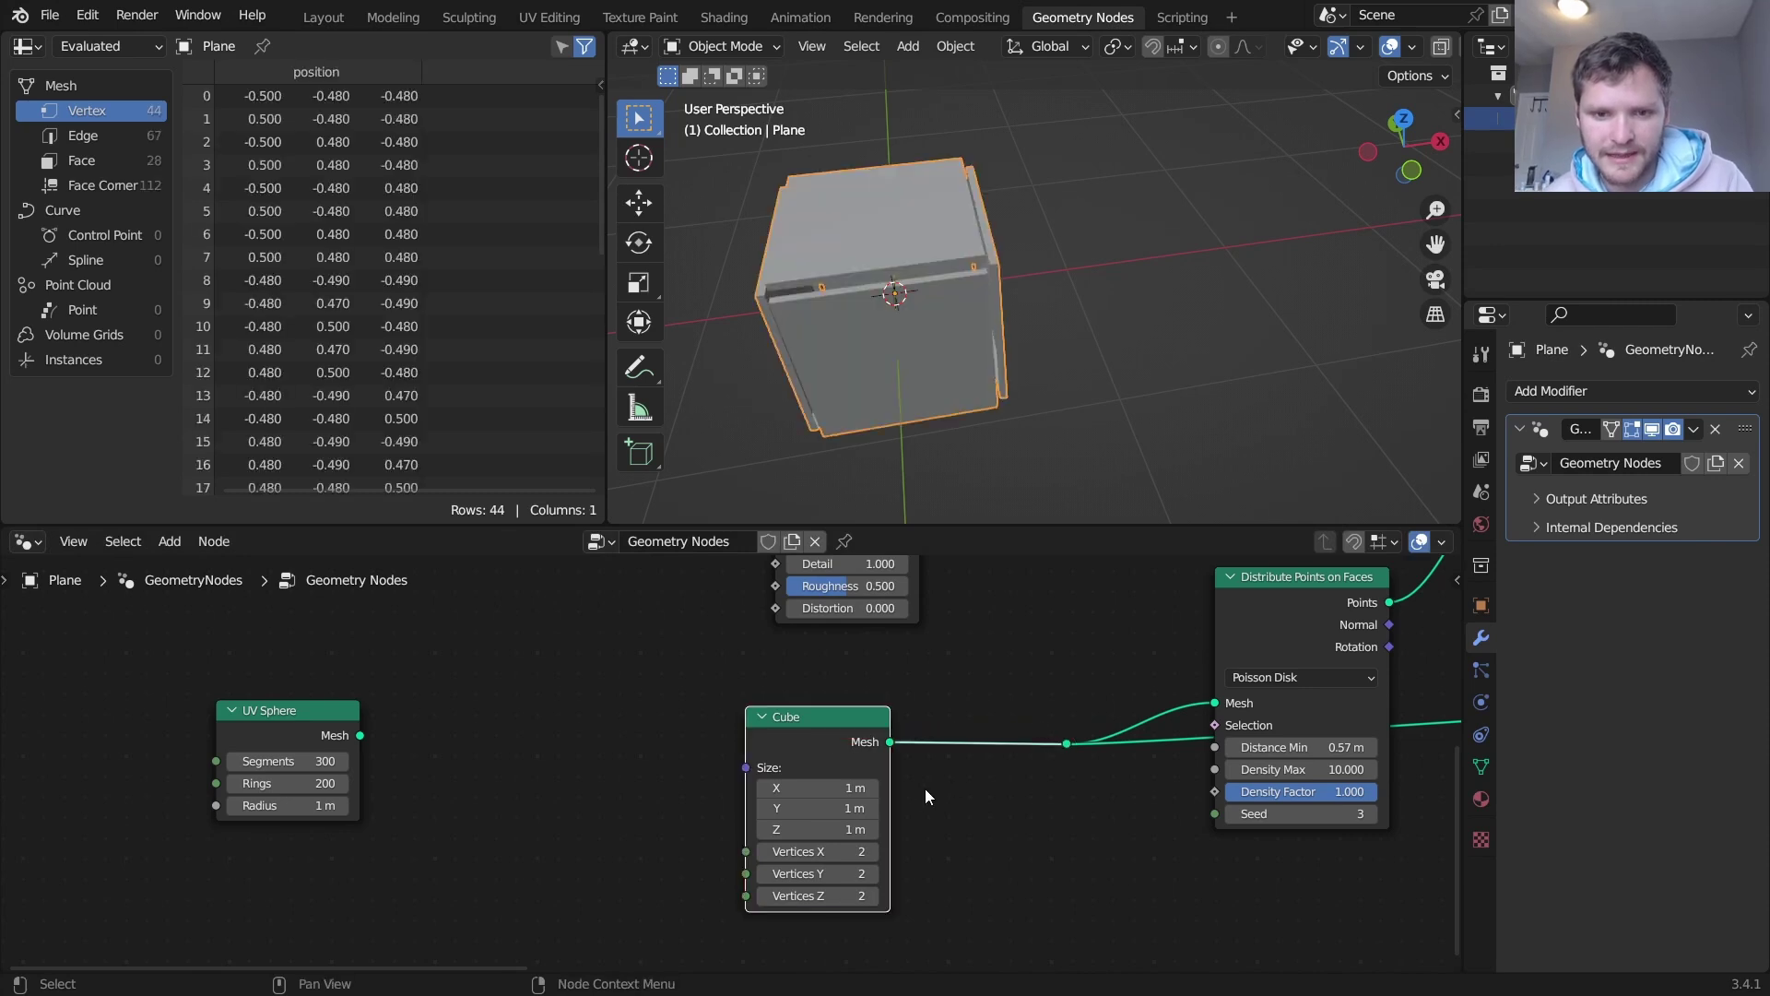
- Set the Cube node's Vertices X, Y and Z to 205 and inspect the cracked cube
scroll(784, 784, "up", 2)
mouse_move(864, 874)
left_mouse_down()
mouse_move(885, 931)
mouse_move(995, 931)
mouse_move(864, 881)
left_mouse_up()
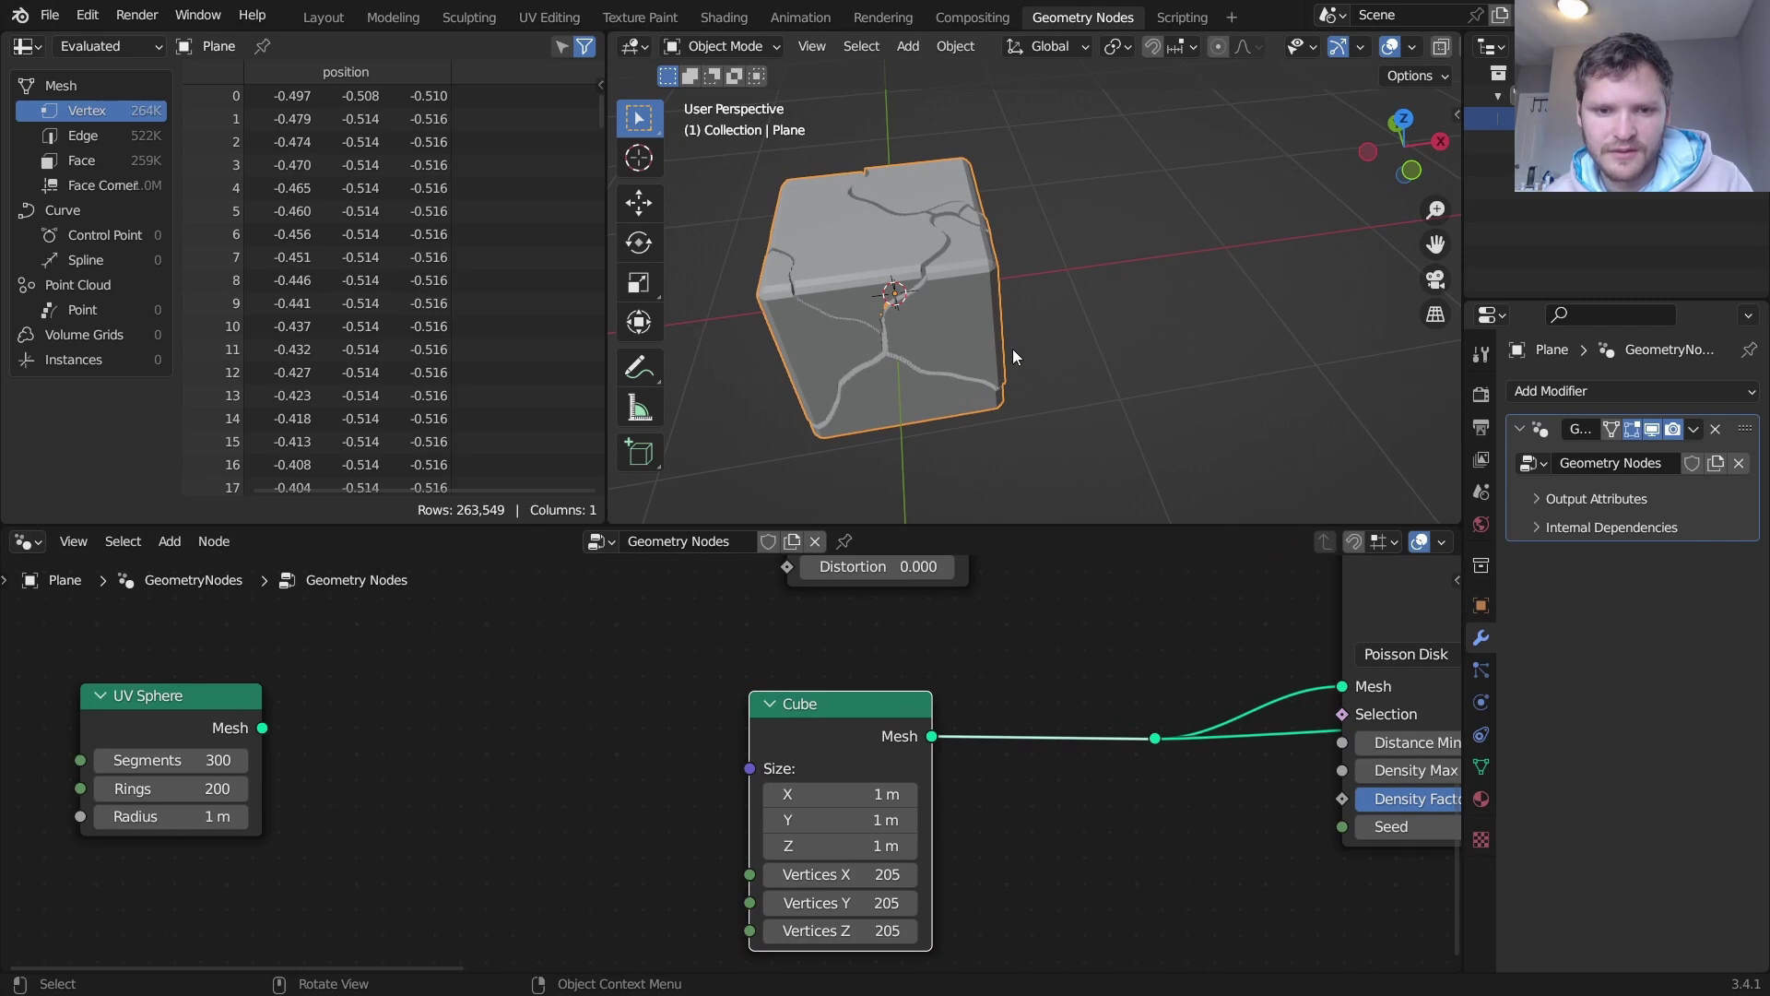
middle_click_drag(967, 349, 1038, 307)
- Lower the Scale value on the Scale Elements node to widen the cube's cracks
scroll(1211, 729, "down", 3)
middle_click_drag(1211, 727, 892, 784)
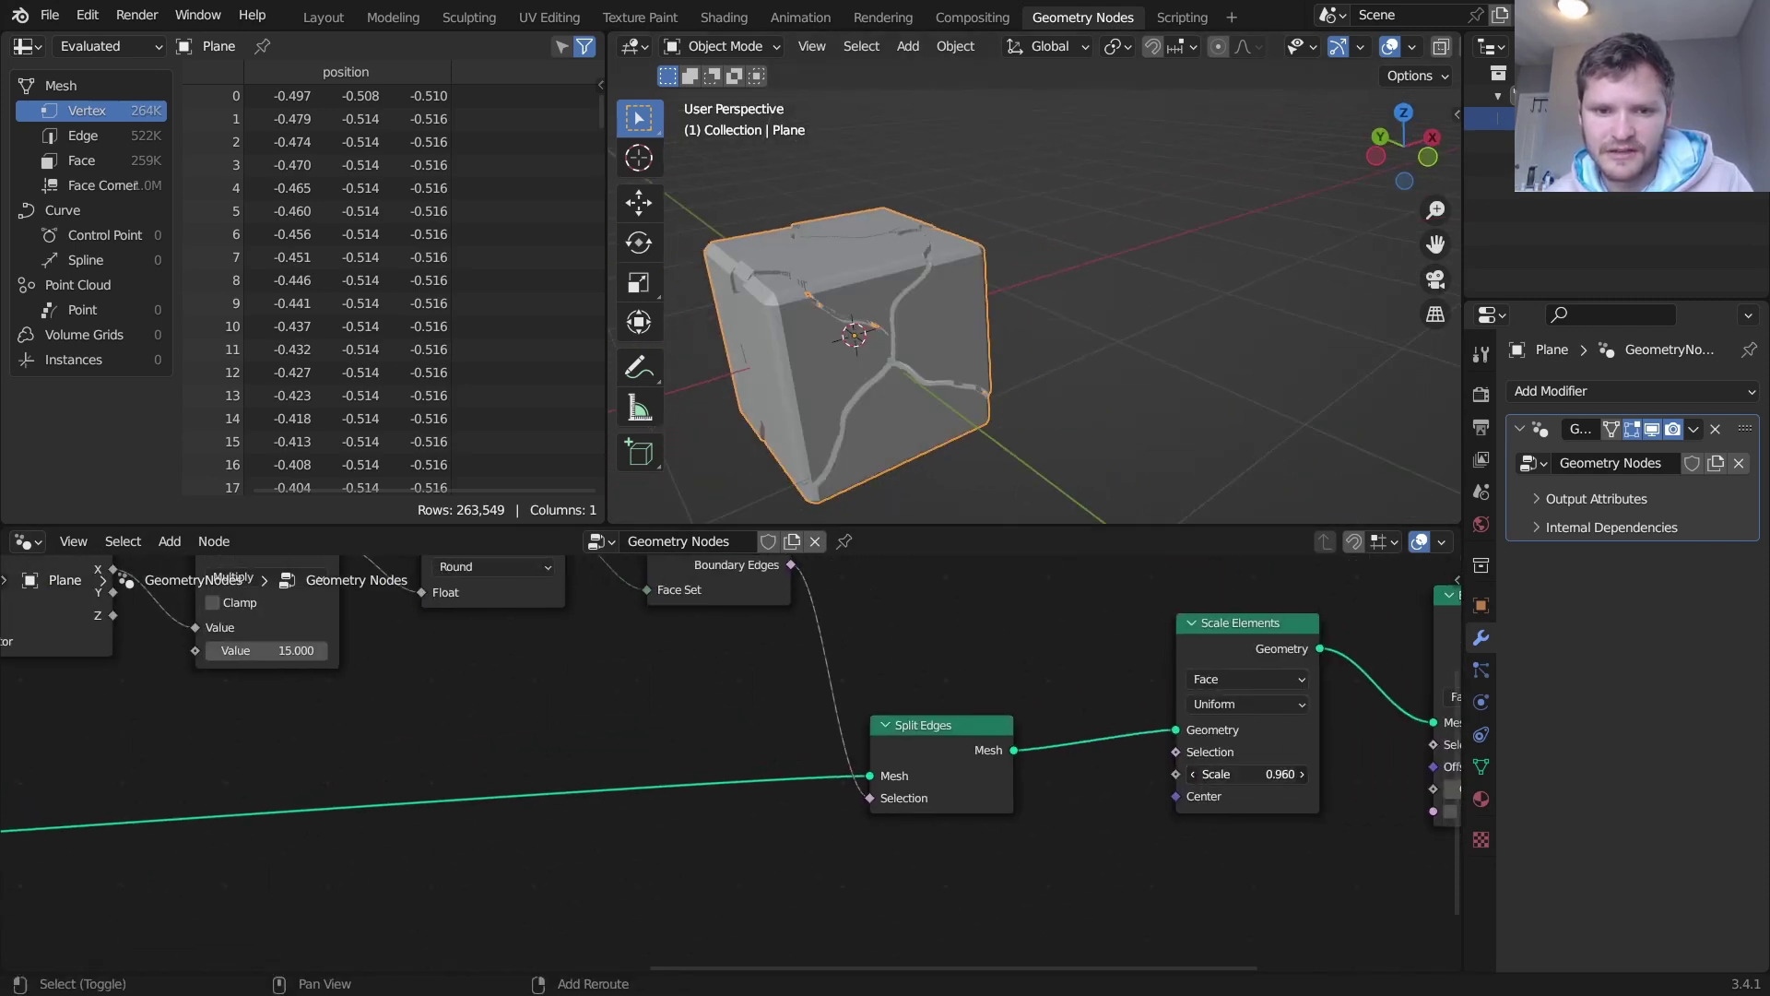
left_click_drag(1253, 774, 1185, 774)
- Set the Cube node's Vertices X, Y and Z to 150
scroll(553, 775, "down", 3)
middle_click_drag(280, 737, 1041, 683)
middle_click_drag(359, 734, 817, 605)
scroll(628, 740, "up", 2)
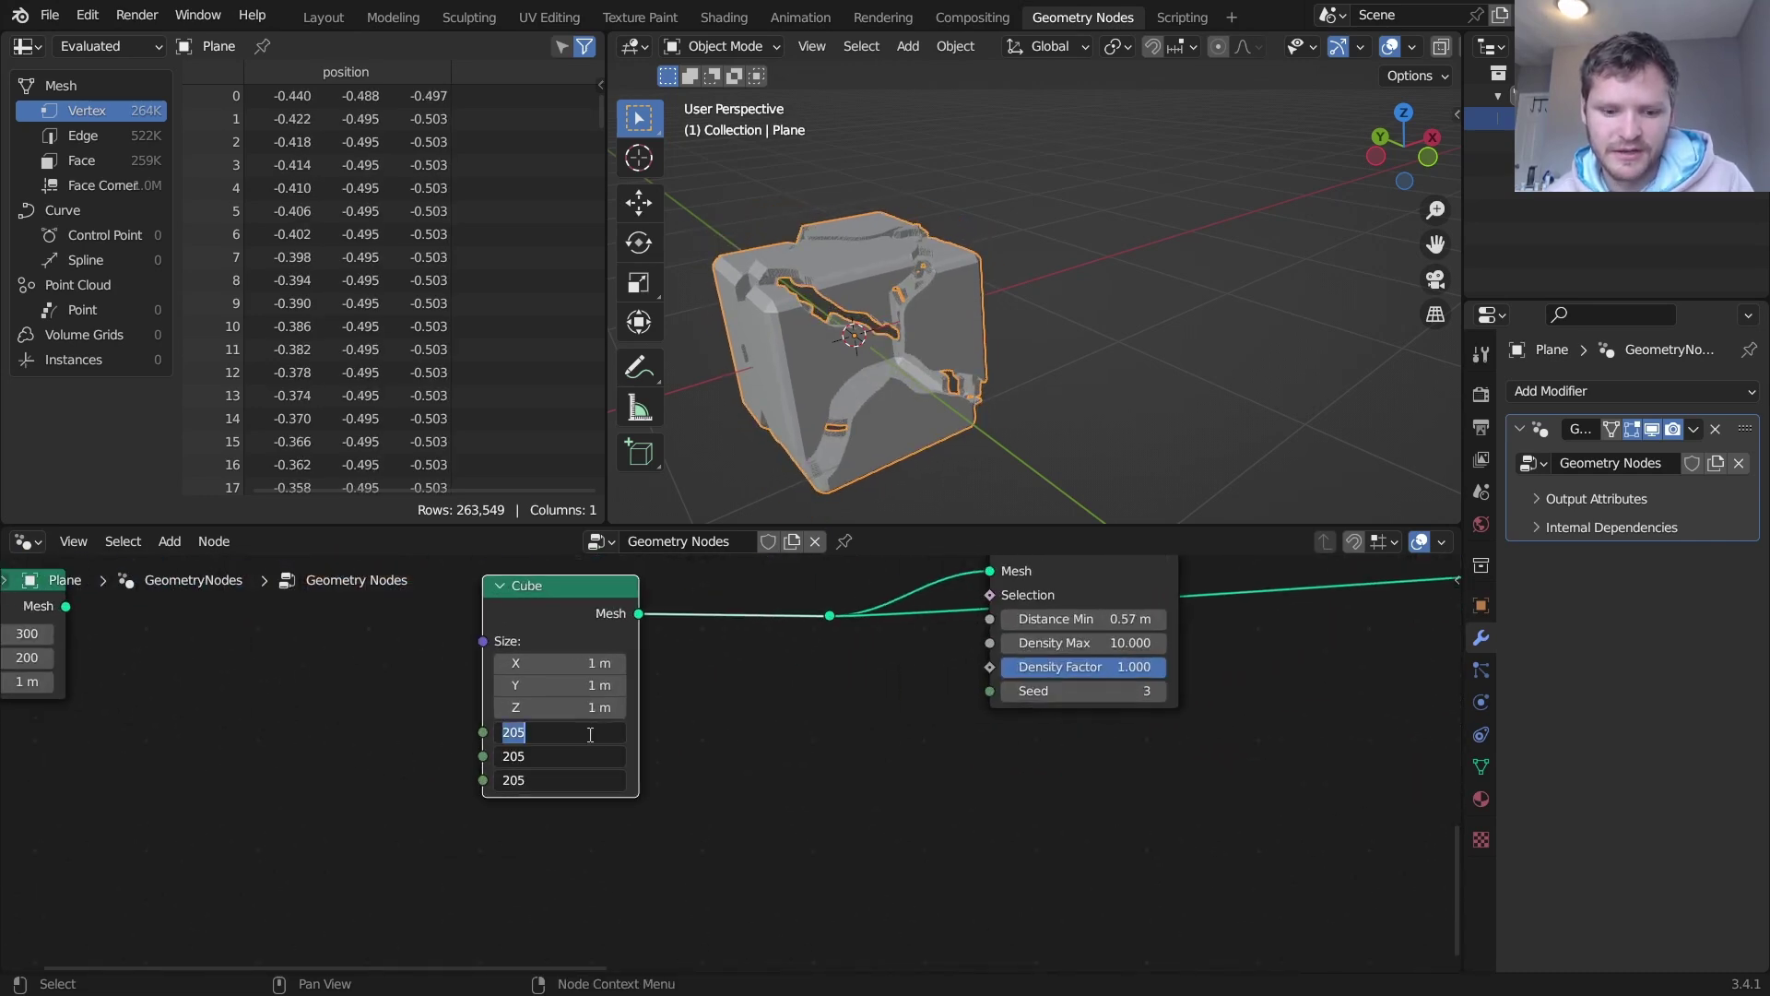
key("Return")
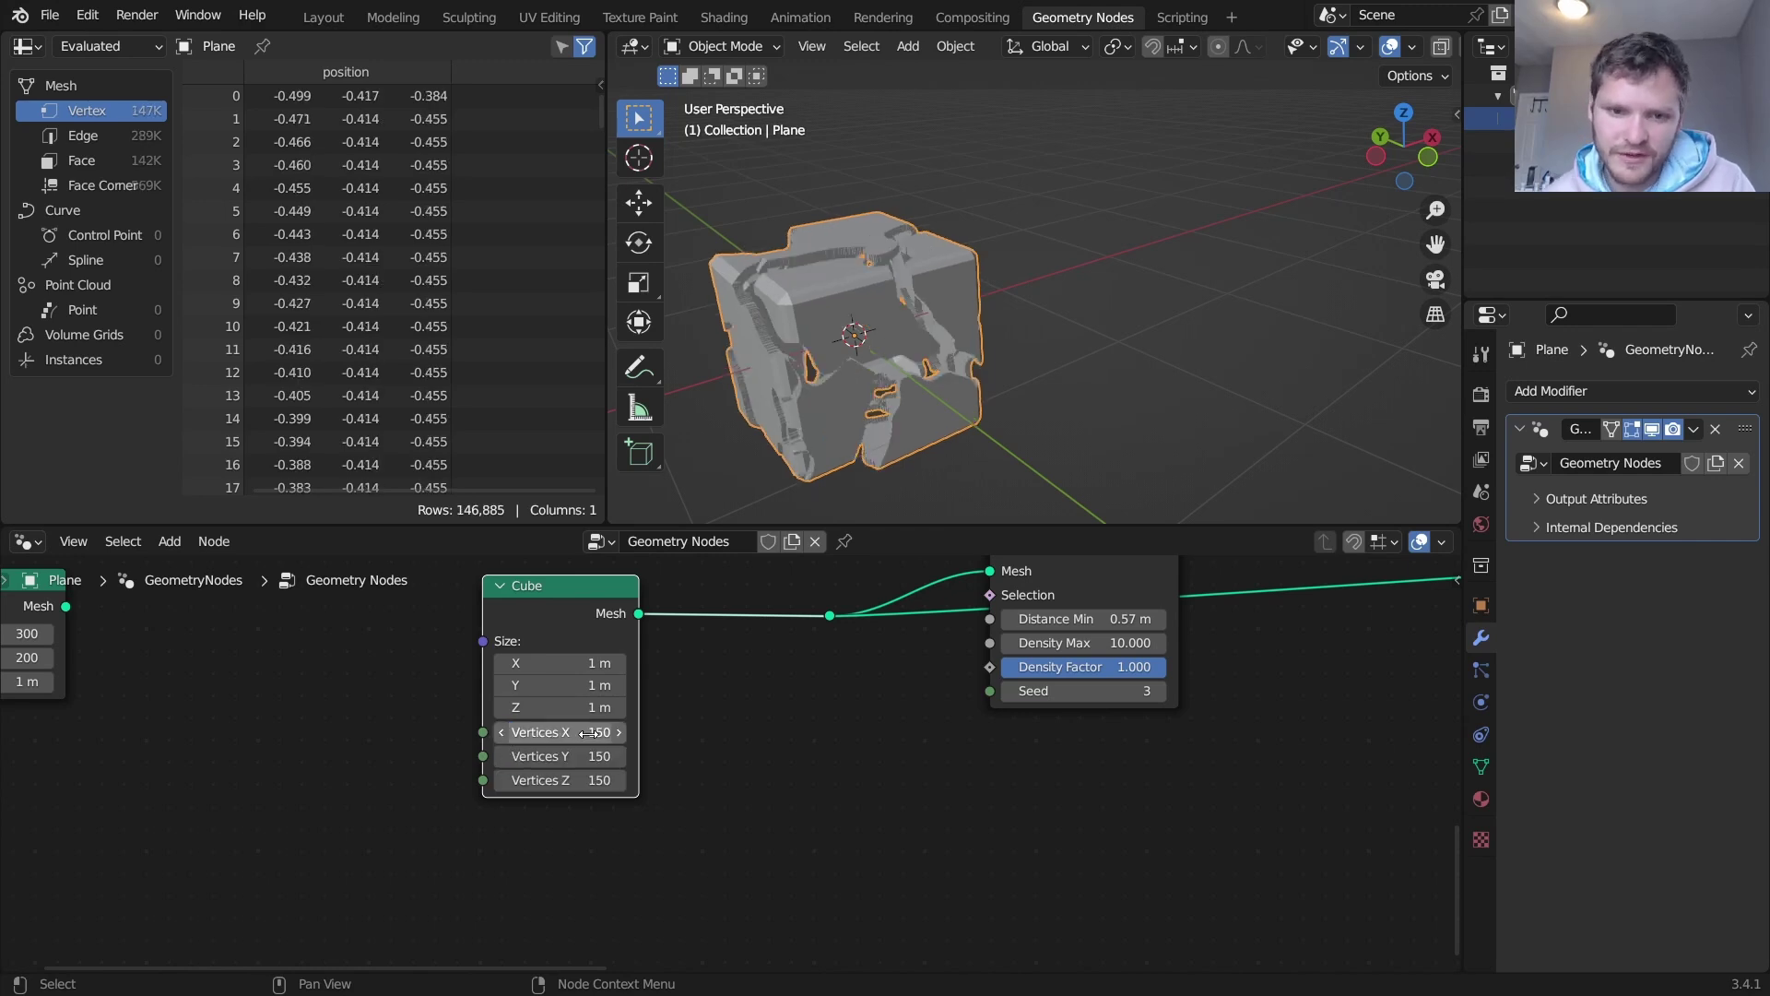
- Readjust the Scale Elements scale for the cube and inspect the cracks from another angle
middle_click_drag(1169, 700, 171, 778)
left_click_drag(903, 729, 977, 729, "shift")
key("ctrl+z")
mouse_move(682, 717)
left_mouse_down()
mouse_move(728, 717)
mouse_move(682, 718)
mouse_move(701, 717)
left_mouse_up()
middle_click_drag(848, 329, 993, 365)
- Disconnect the Cube node from the reroute that feeds the point distribution
scroll(645, 684, "down", 7)
middle_click_drag(240, 712, 1009, 701)
middle_click_drag(393, 764, 582, 753)
key("Delete")
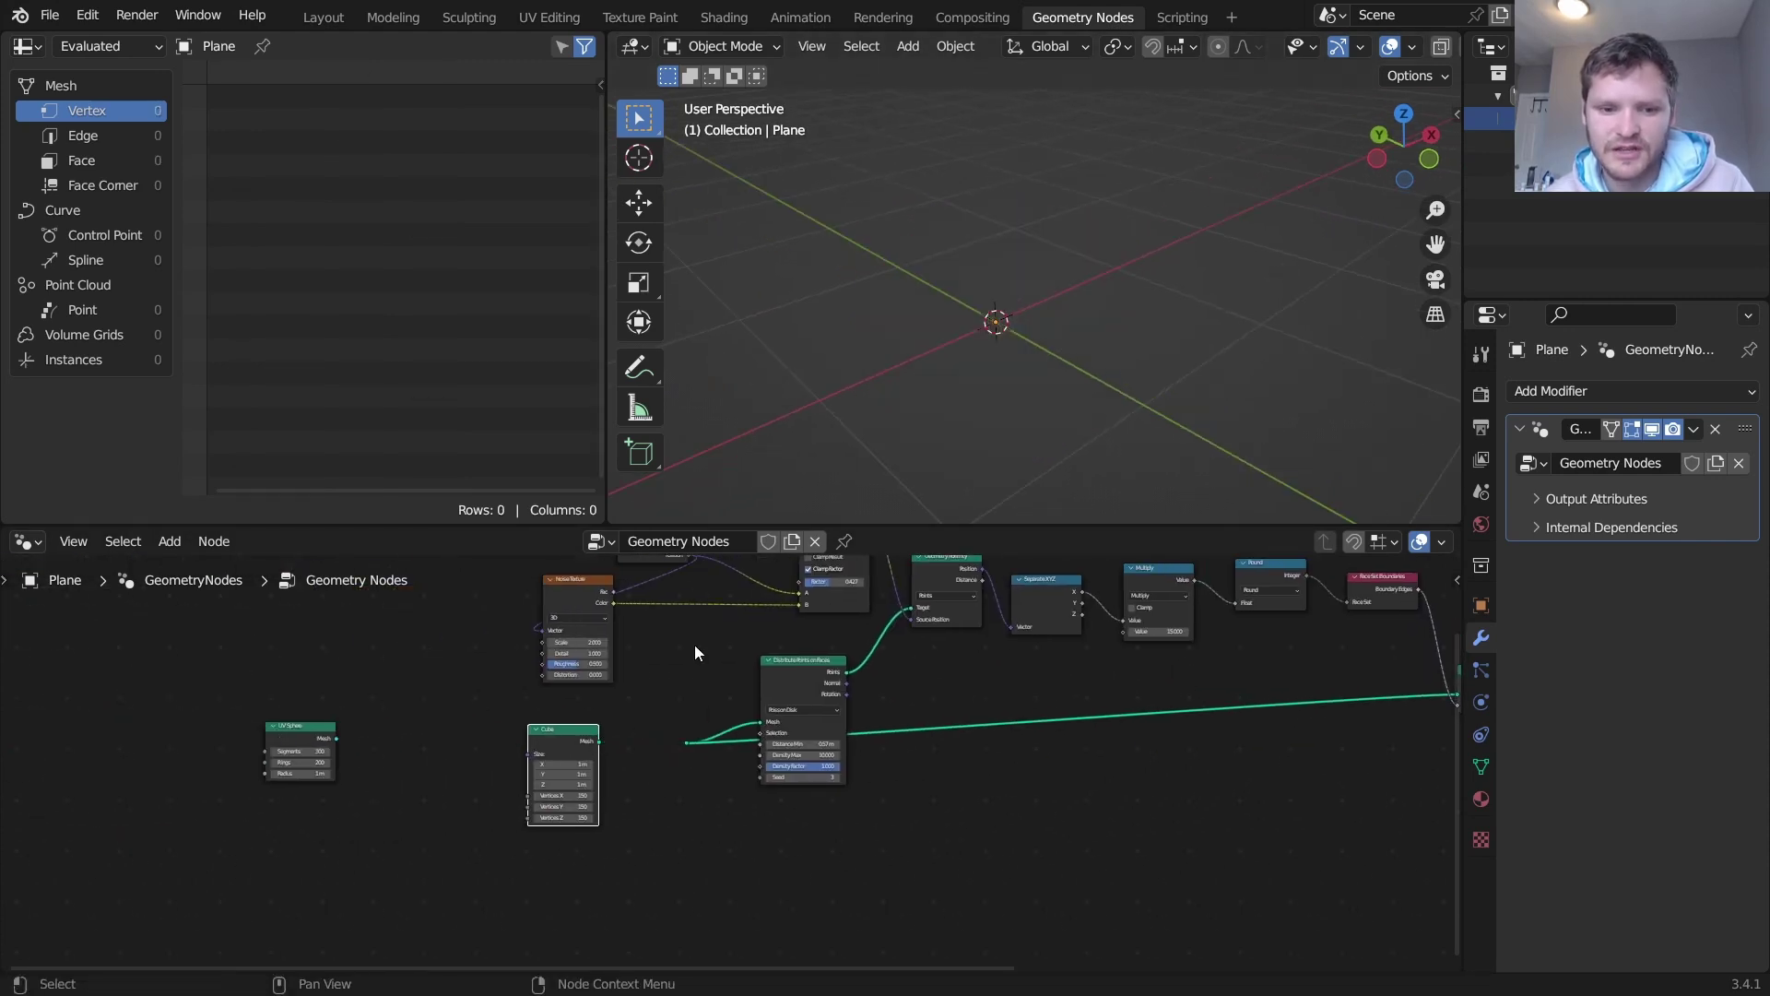
- Add a monkey mesh to the scene, remove it from the viewport and make the Plane active again
key("shift+a")
mouse_move(1027, 286)
left_click(1136, 506)
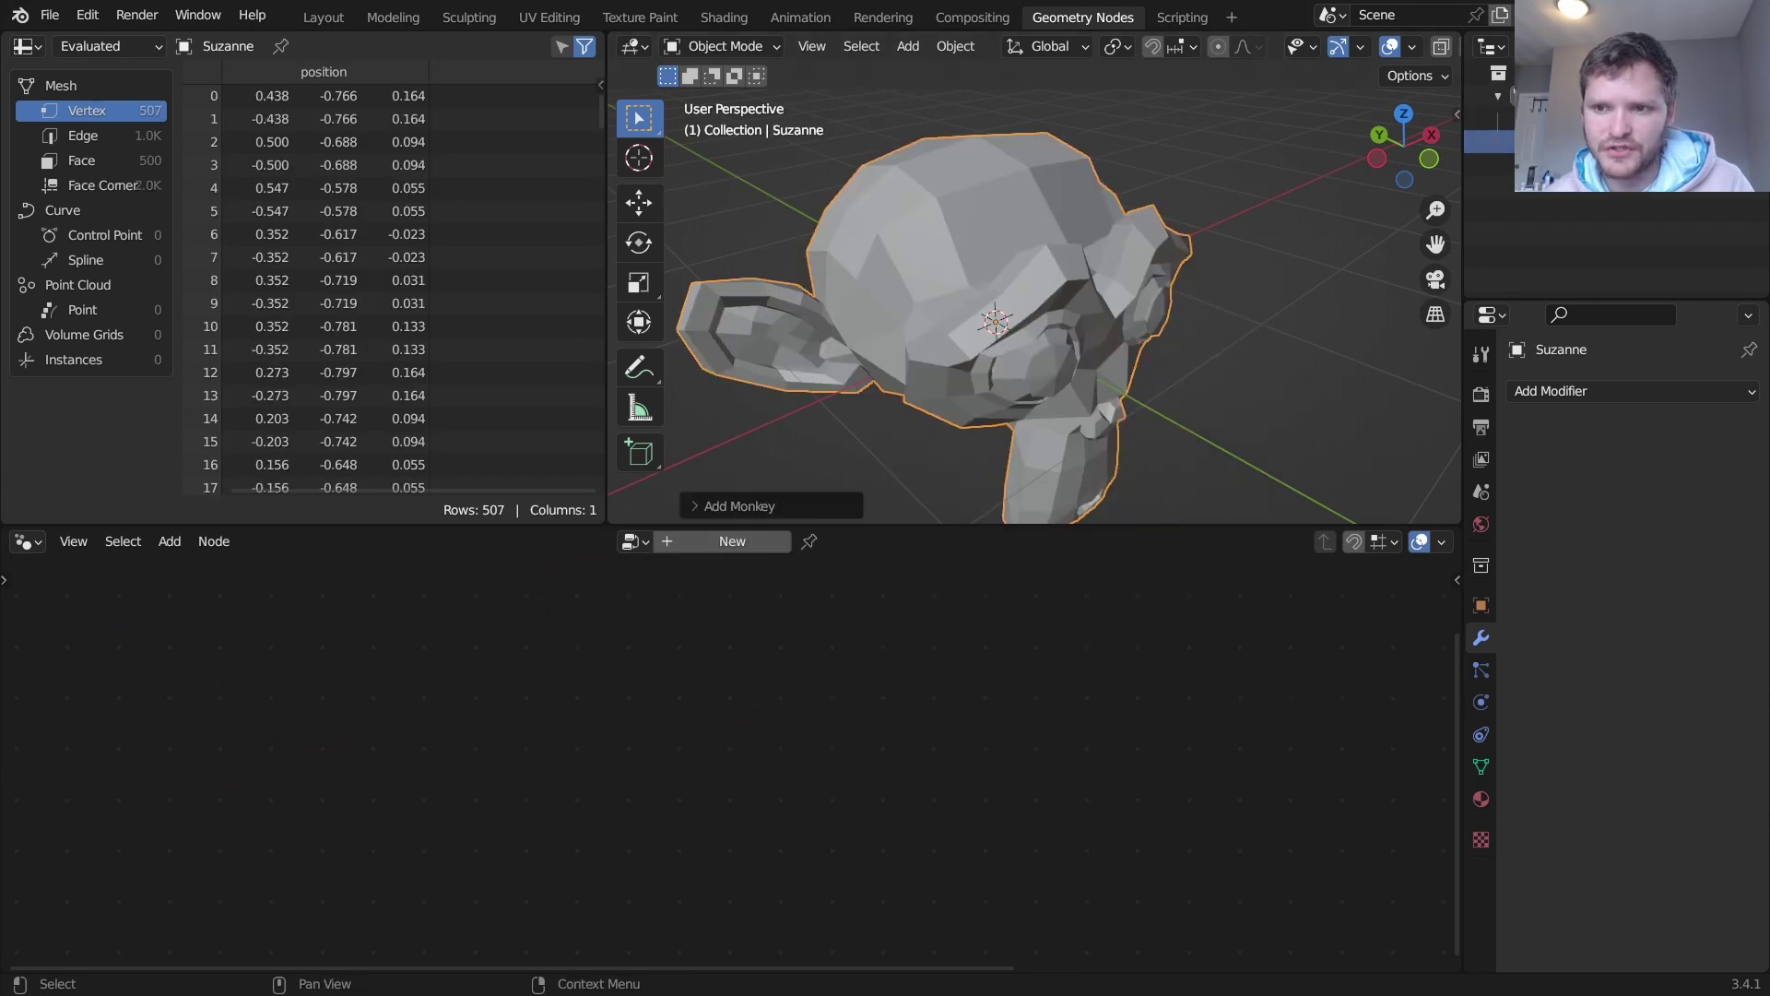
key("ctrl+z")
key("ctrl+z")
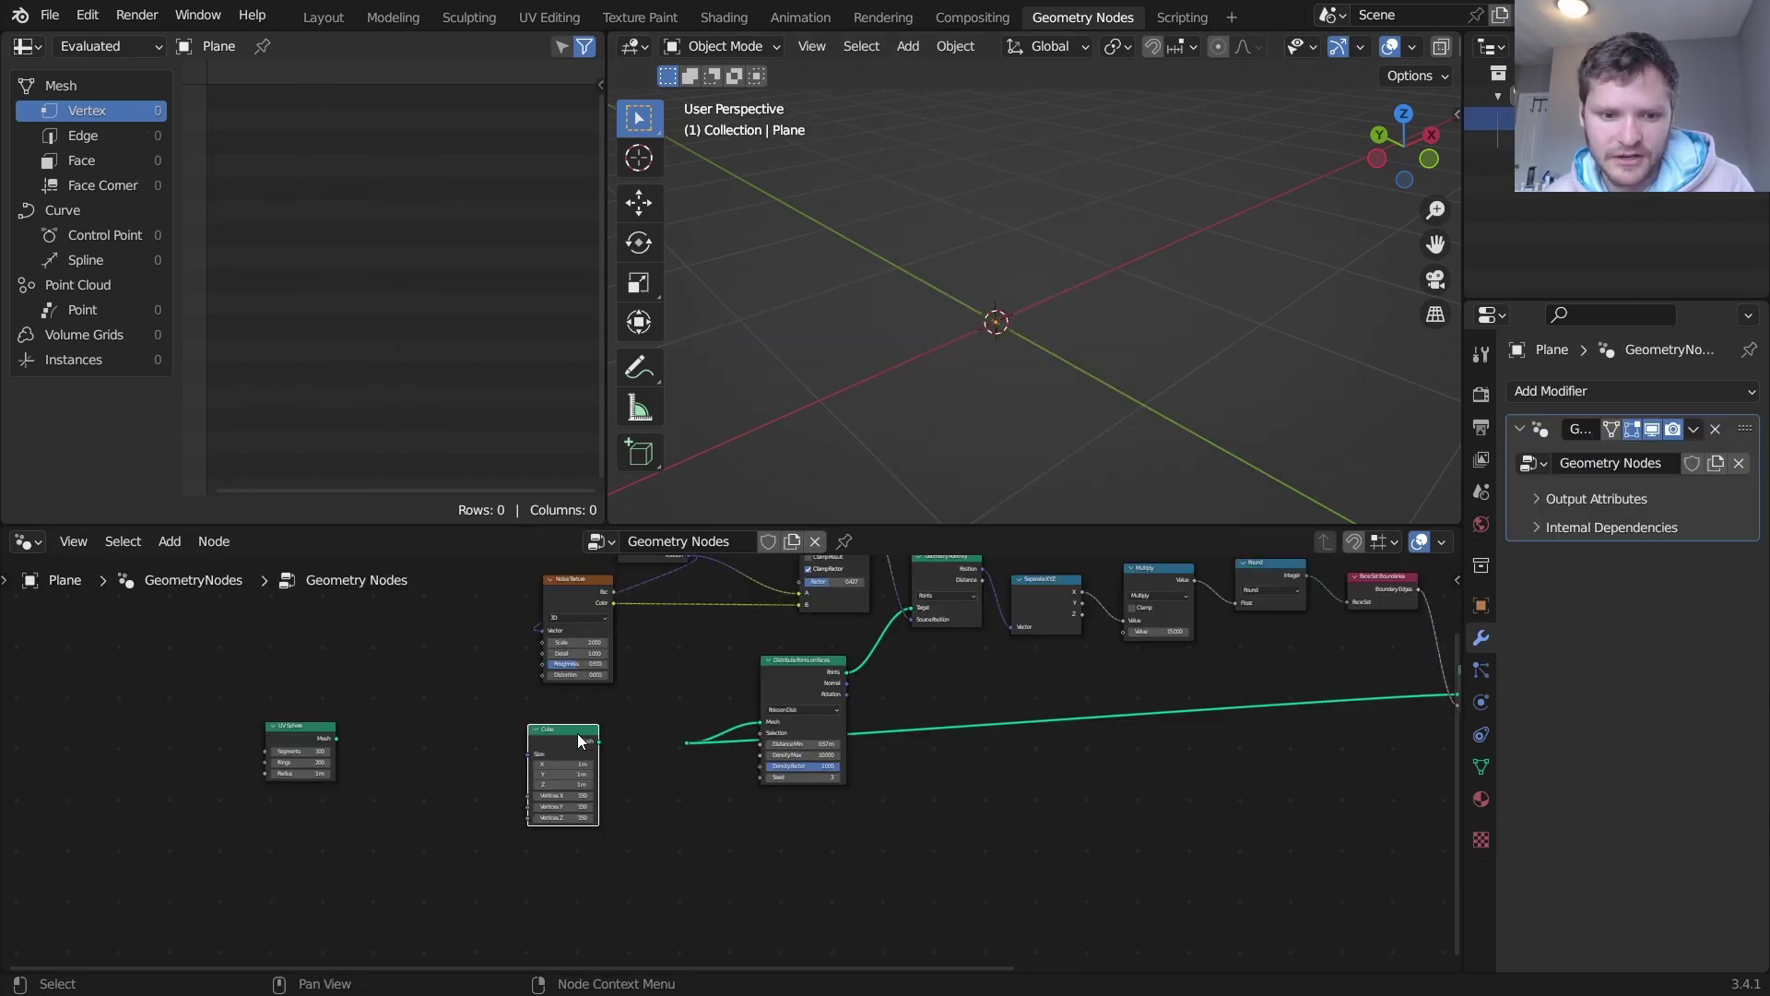
- Delete the Cube node and place an Object Info node in its place
scroll(579, 743, "up", 3)
key("Delete")
key("shift+a")
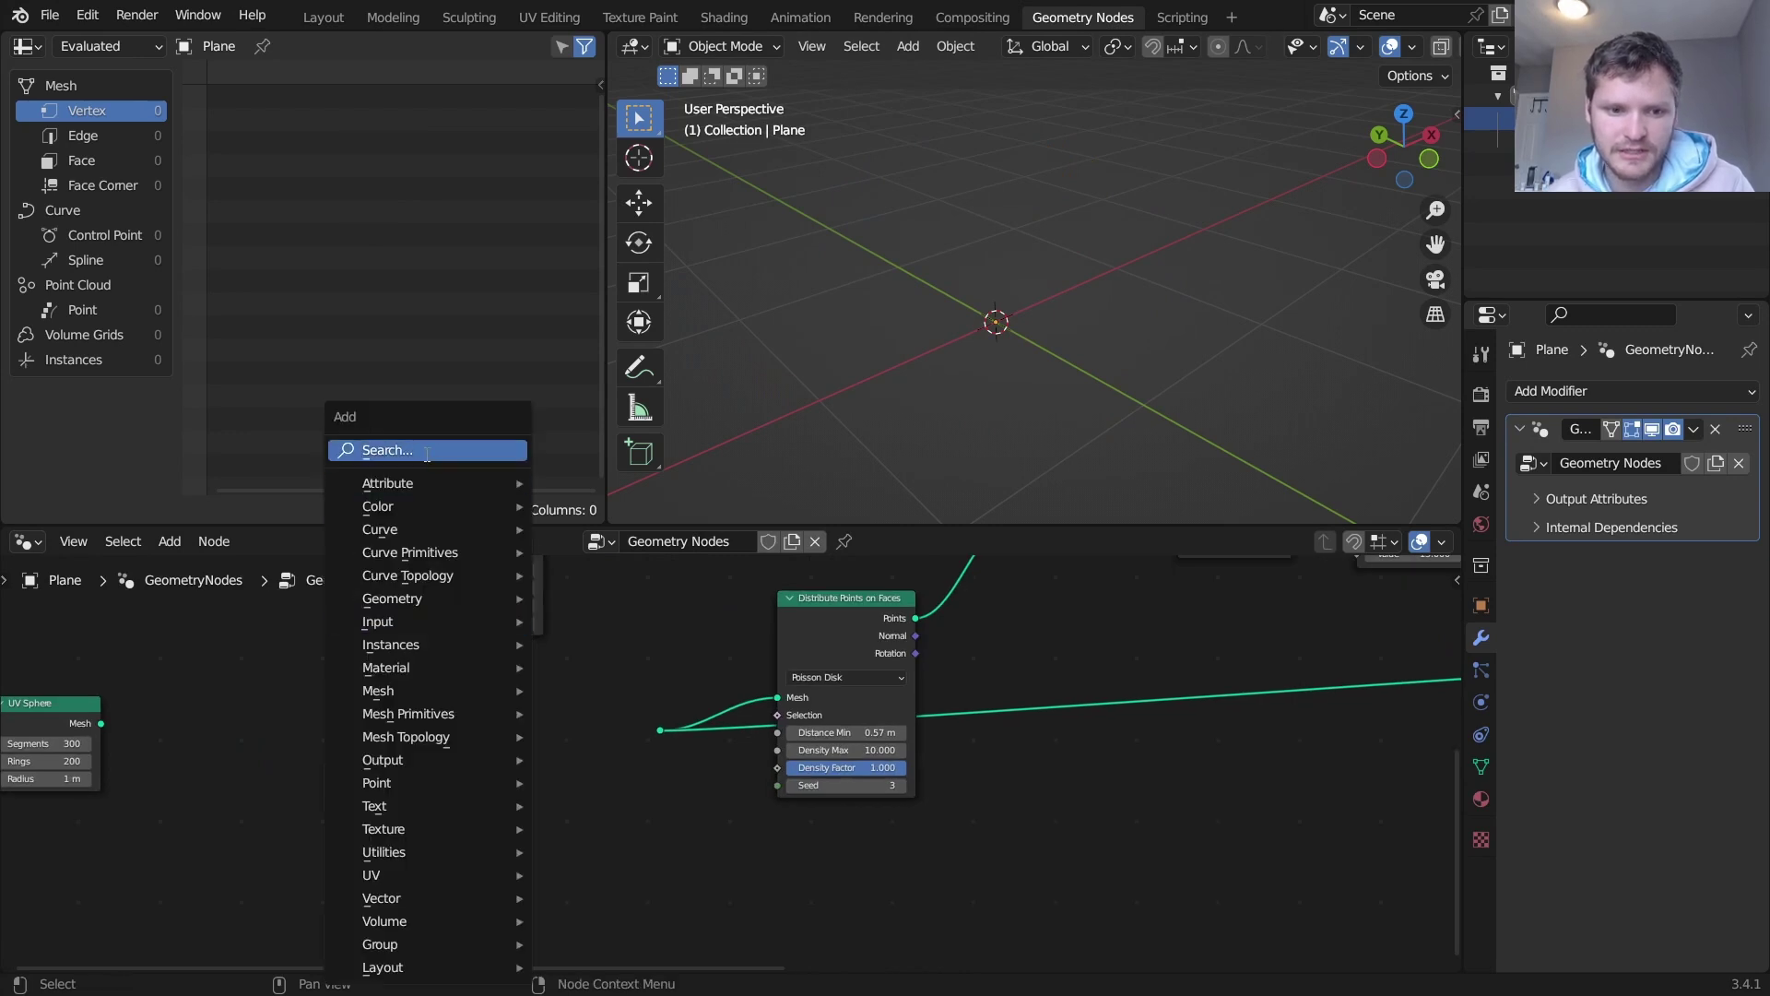
left_click(426, 452)
type("ob")
key("Down")
key("Return")
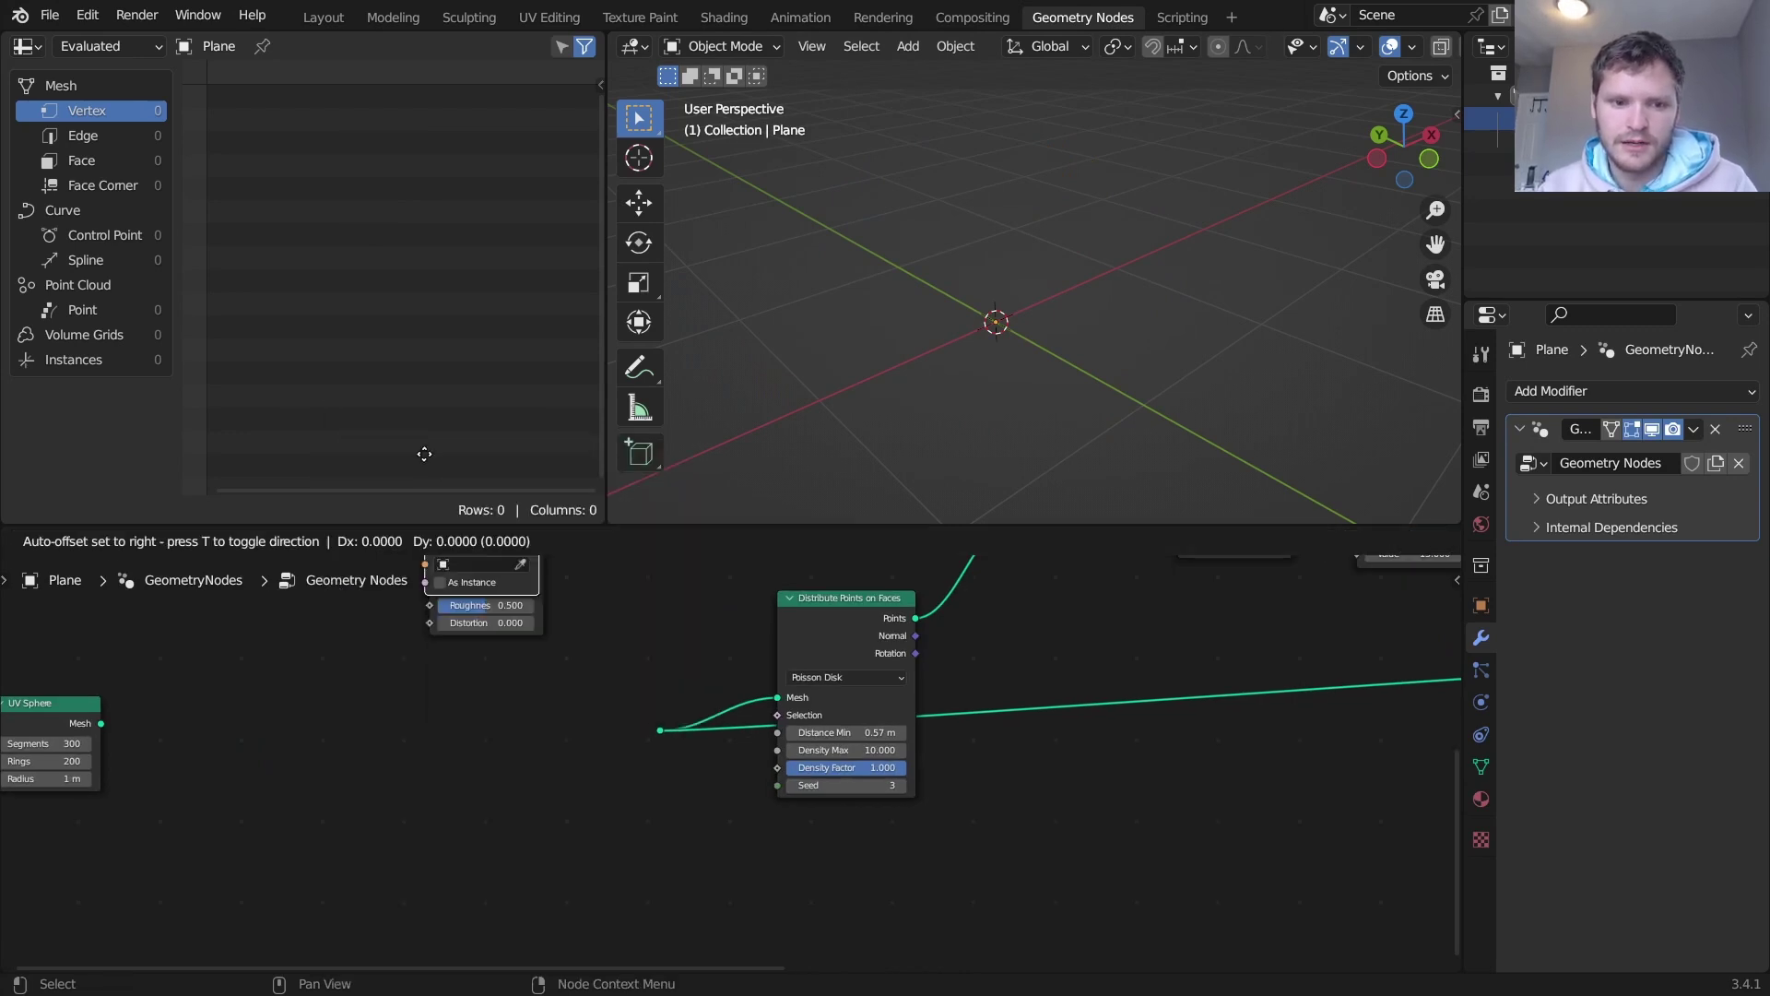
left_click(438, 821)
- Set the Object Info node's object to Suzanne and connect its Geometry output to the reroute
left_click(438, 832)
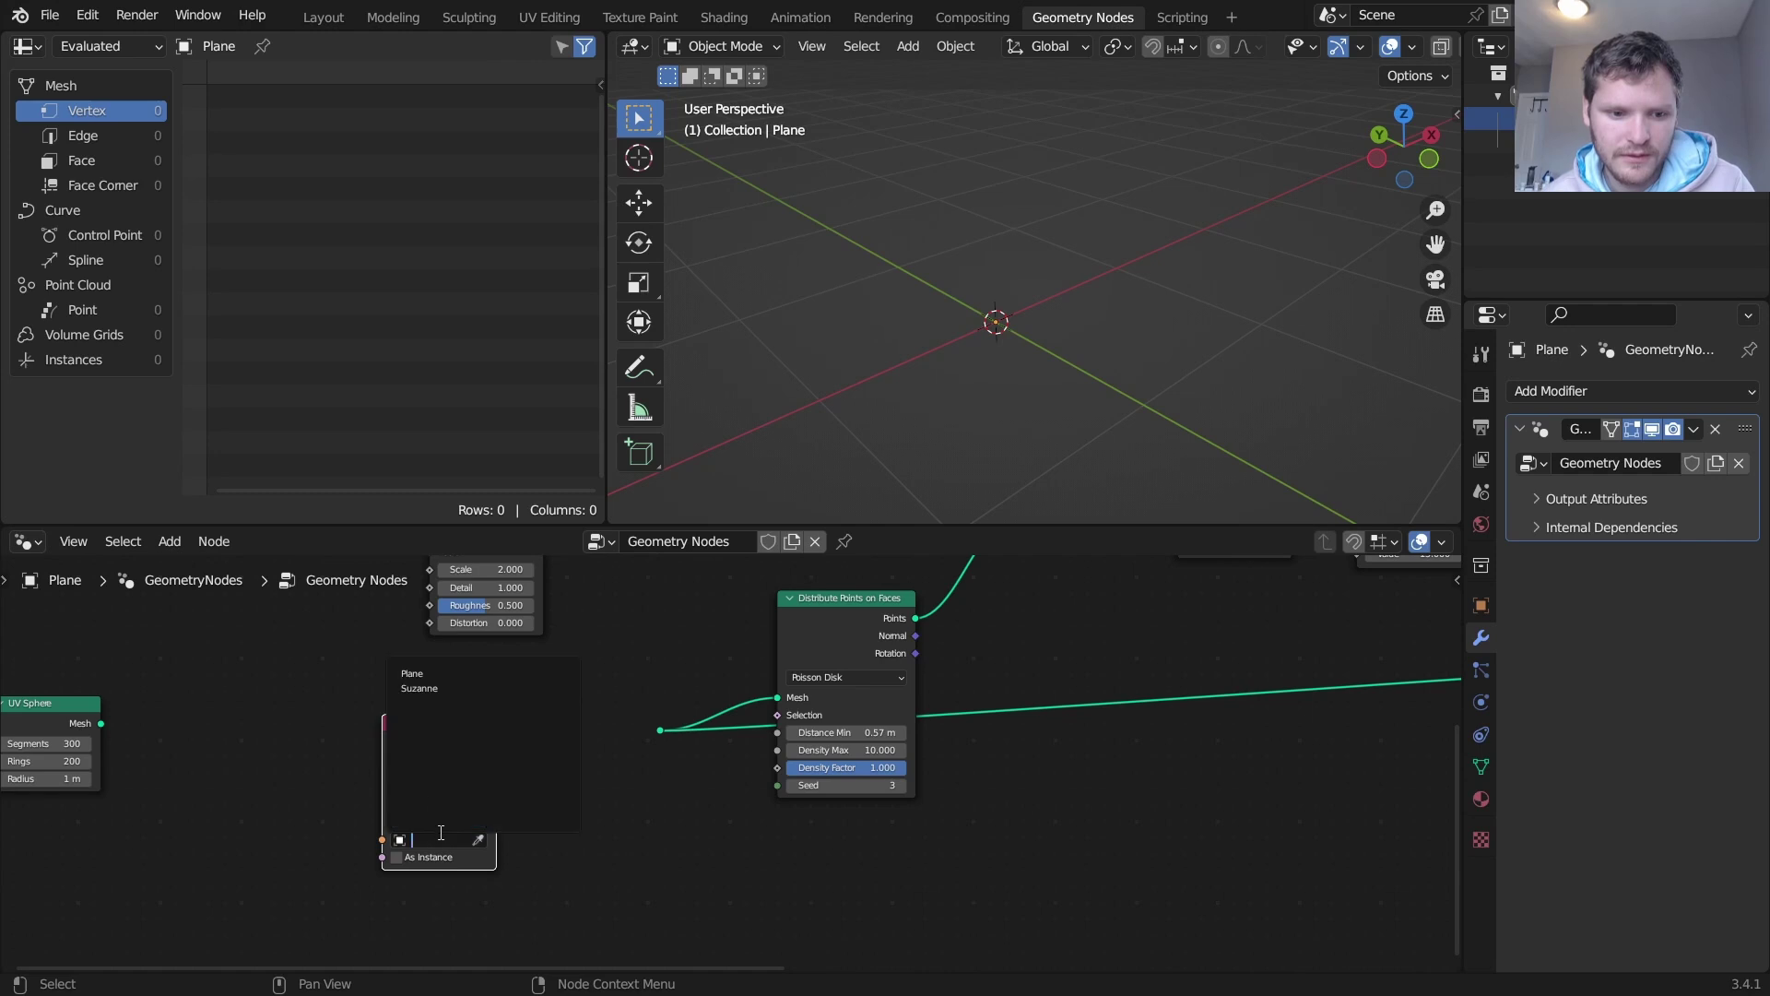
left_click(422, 689)
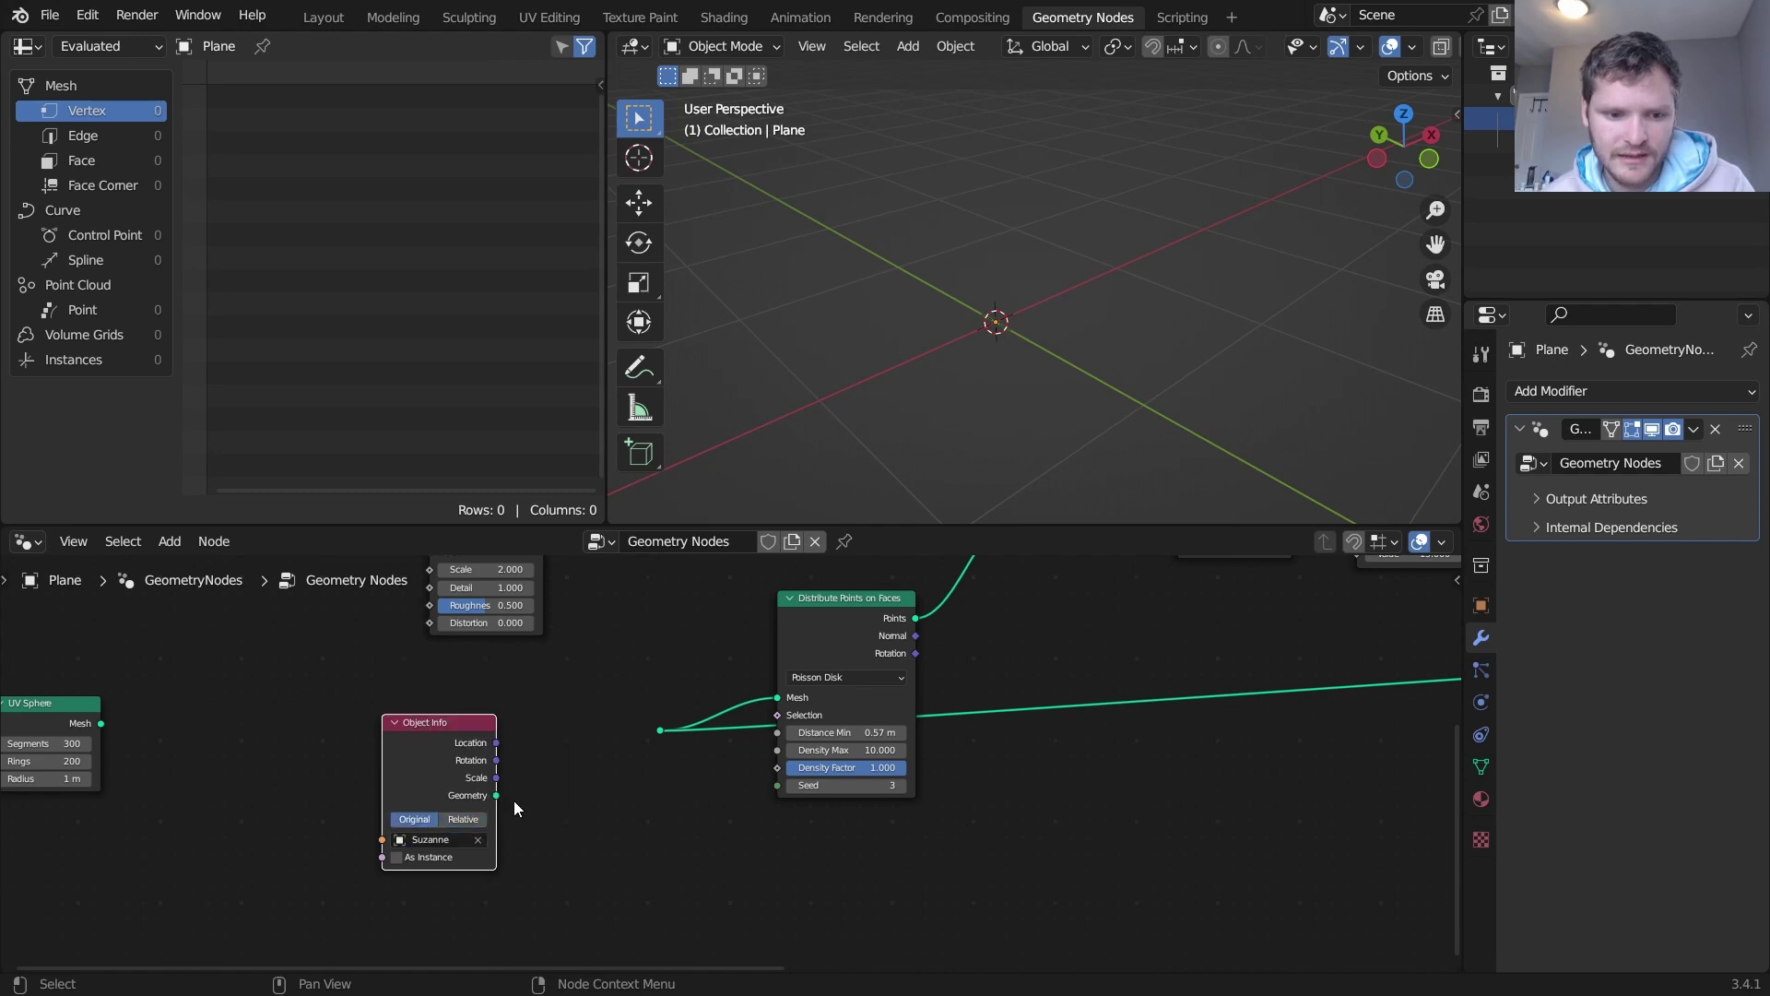
left_click_drag(496, 794, 660, 730)
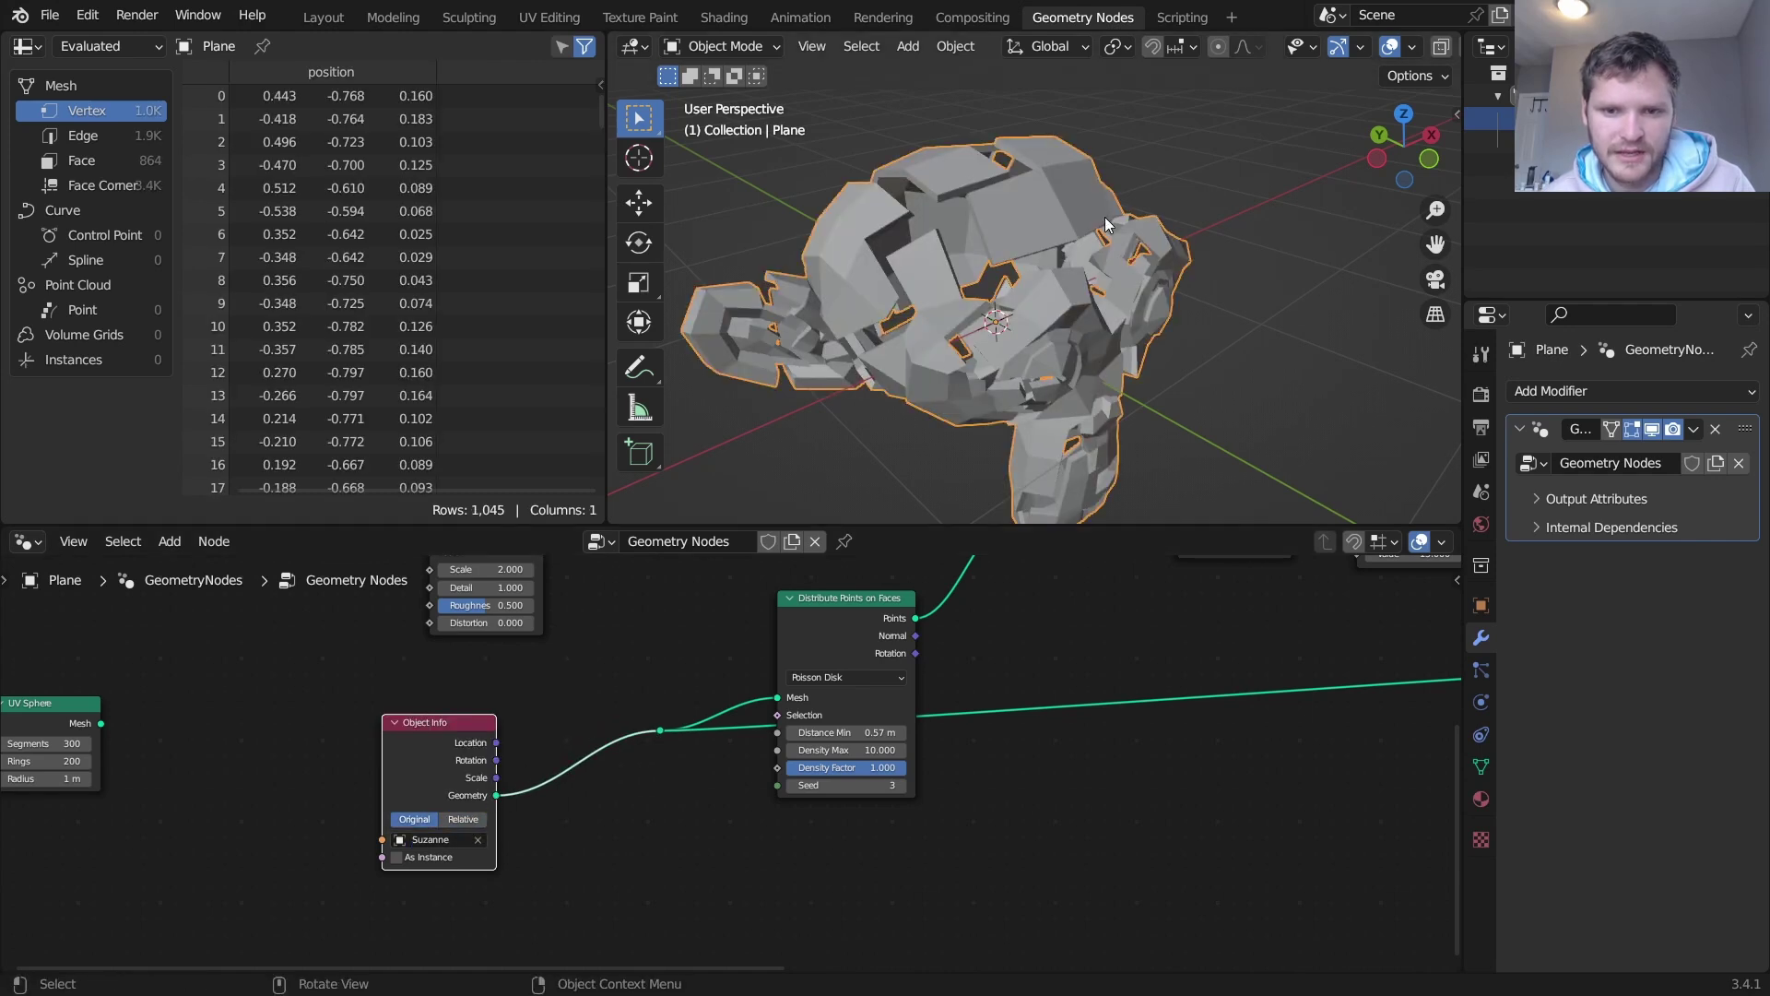
middle_click_drag(1105, 216, 1108, 244)
- Insert a Subdivide Mesh node between Object Info and the reroute and raise its Level by three
left_click_drag(463, 727, 263, 745)
key("shift+a")
type("sub")
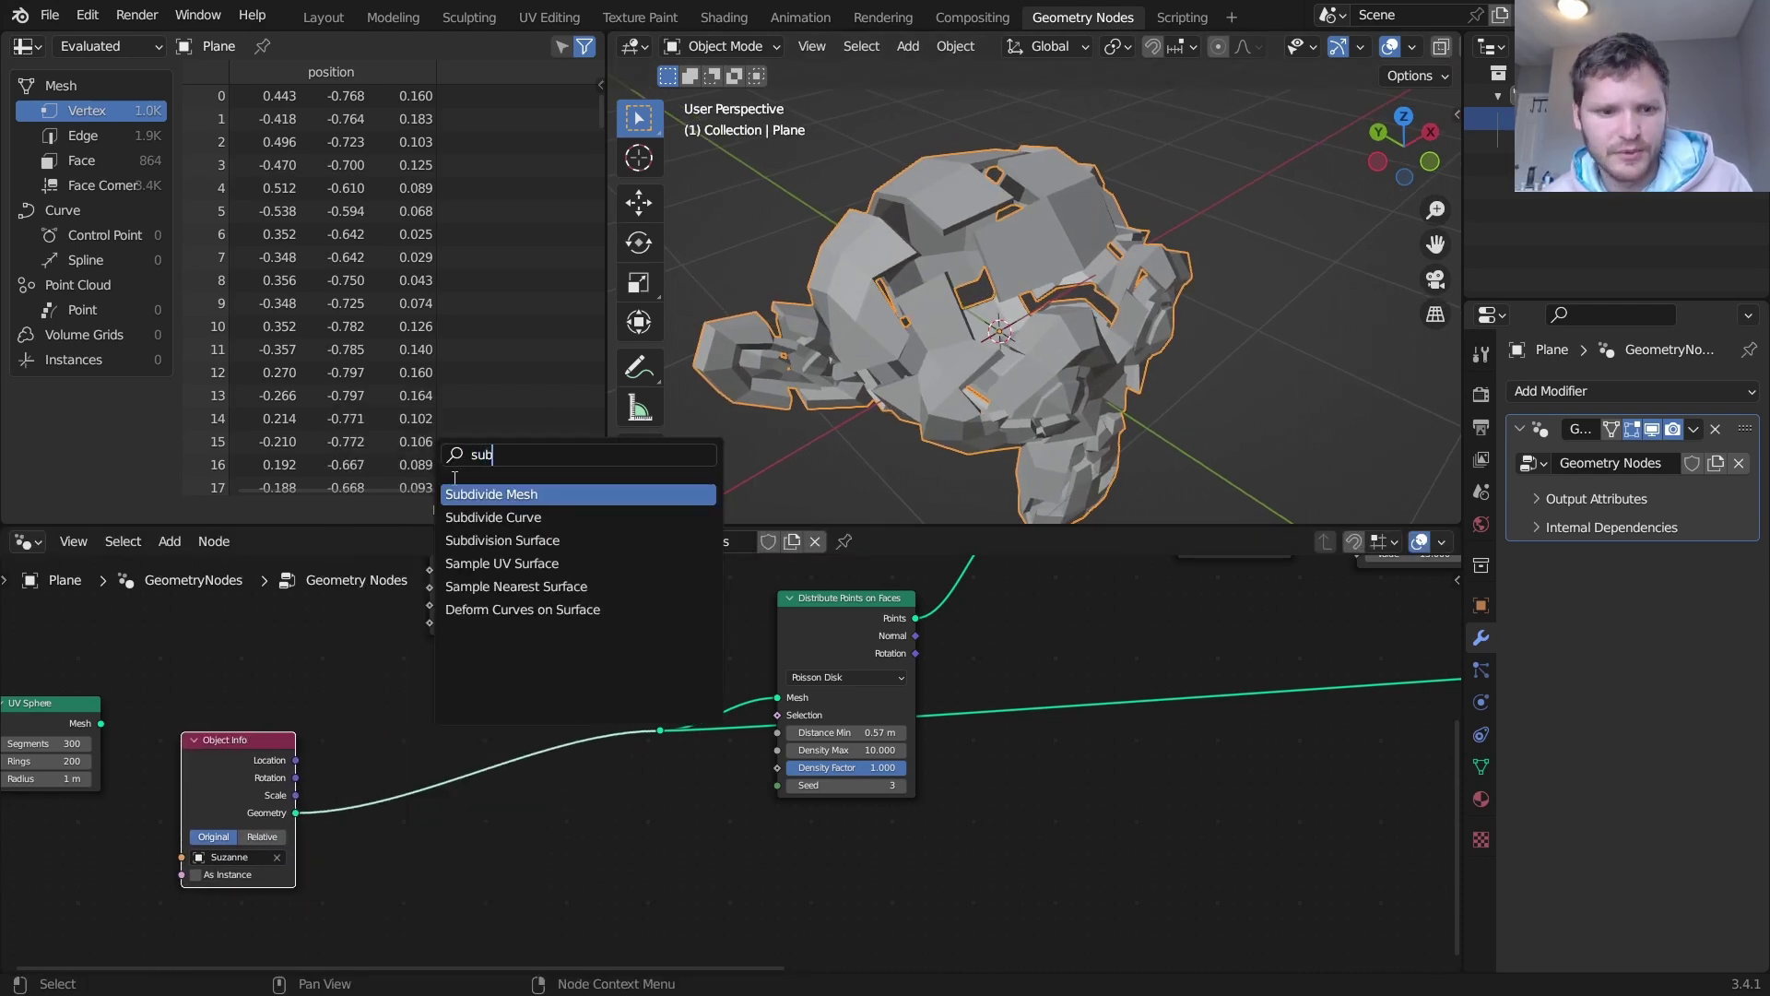
left_click(475, 494)
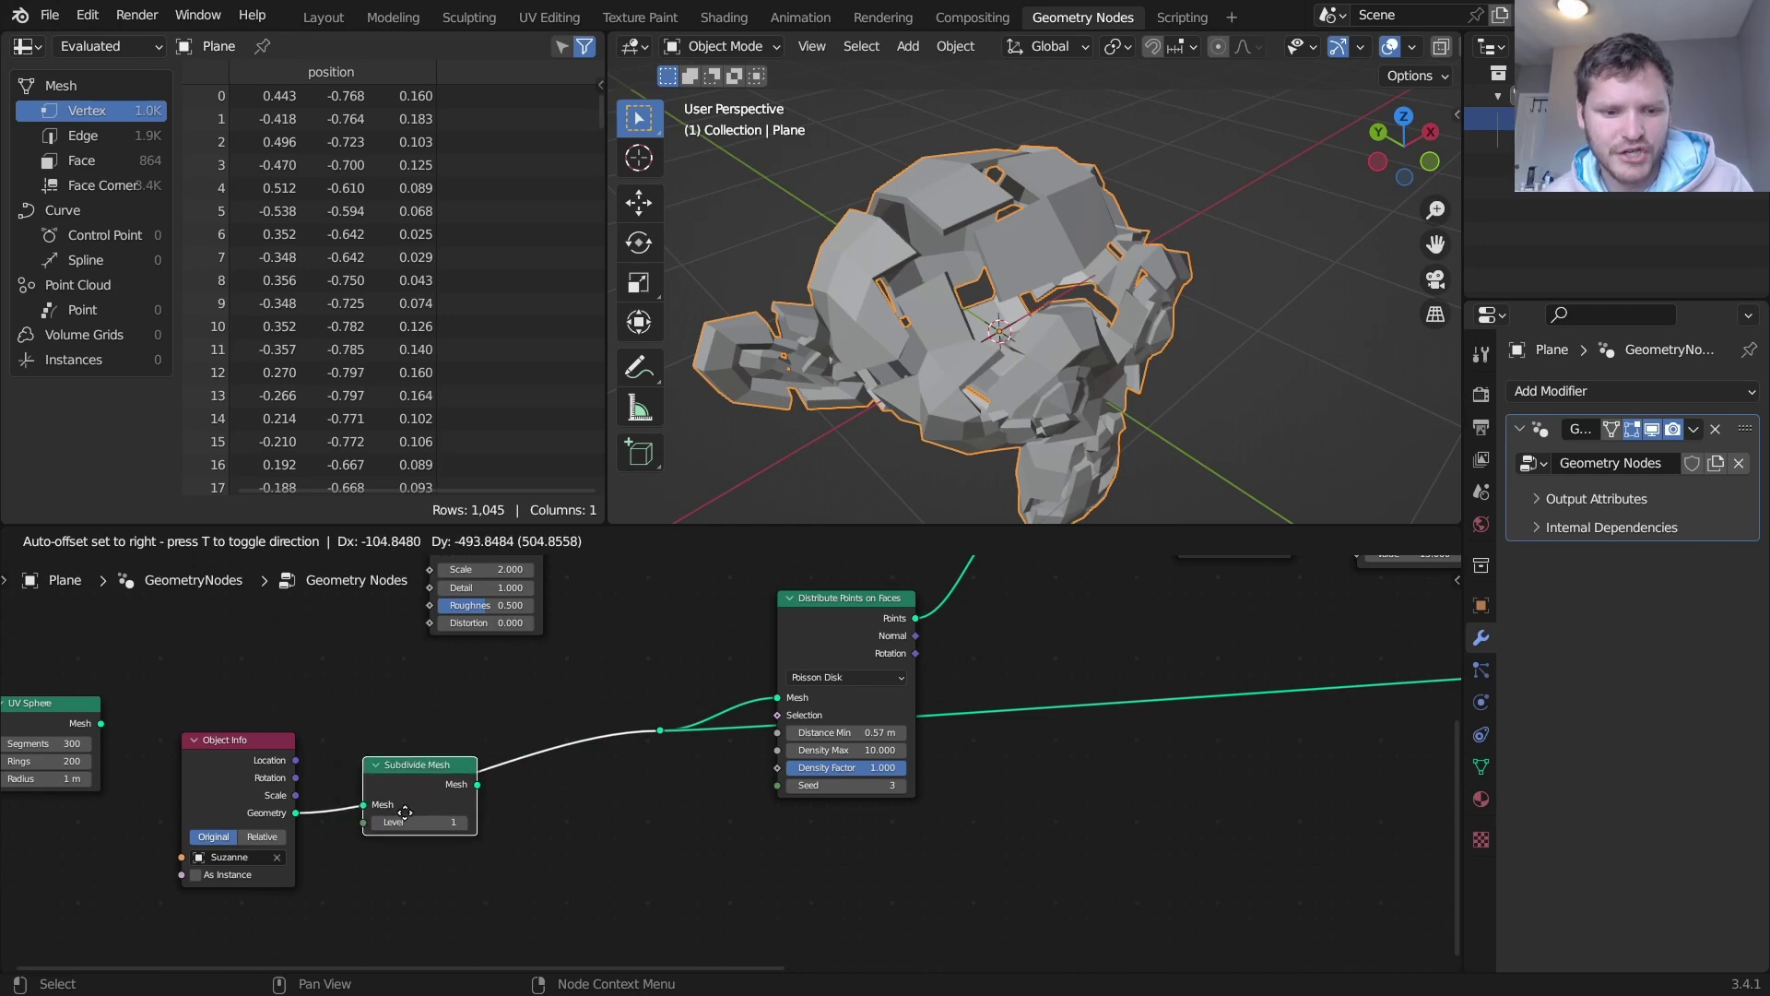
left_click(420, 808)
left_click(473, 814)
left_click(475, 813)
left_click(476, 813)
- Set the Scale Elements node's Scale to 1 and view the closed monkey head
middle_click_drag(1097, 328, 1127, 288)
scroll(1127, 289, "up", 2)
scroll(1199, 673, "down", 8)
middle_click_drag(1209, 678, 590, 684)
scroll(978, 711, "up", 1)
scroll(976, 713, "up", 3)
middle_click_drag(726, 754, 970, 707)
double_click(959, 653)
type("1")
key("Return")
middle_click_drag(957, 398, 992, 315, "shift")
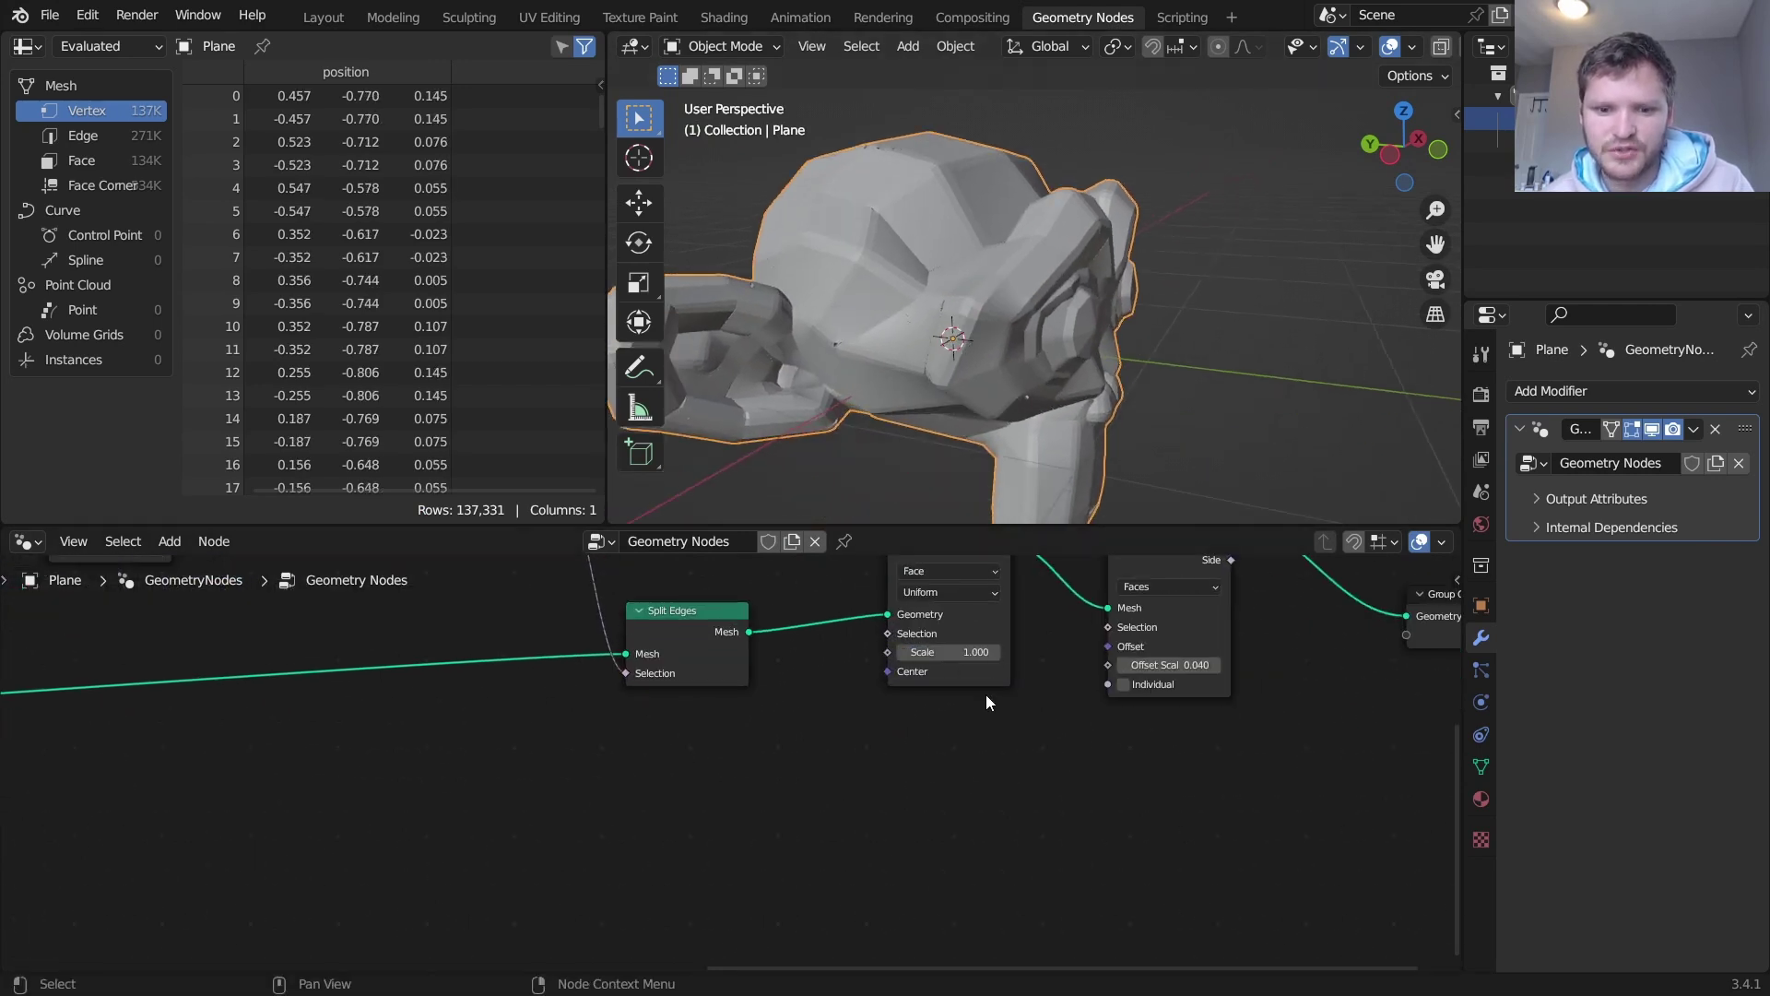
- Lower the Scale Elements node's Scale to 0.640 and examine the separated pieces around the monkey head
mouse_move(954, 652)
left_mouse_down()
mouse_move(901, 653)
mouse_move(965, 655)
left_mouse_up()
middle_click_drag(805, 379, 922, 350, "shift")
scroll(1026, 313, "up", 4)
scroll(1044, 361, "down", 5)
middle_click_drag(921, 350, 1184, 262)
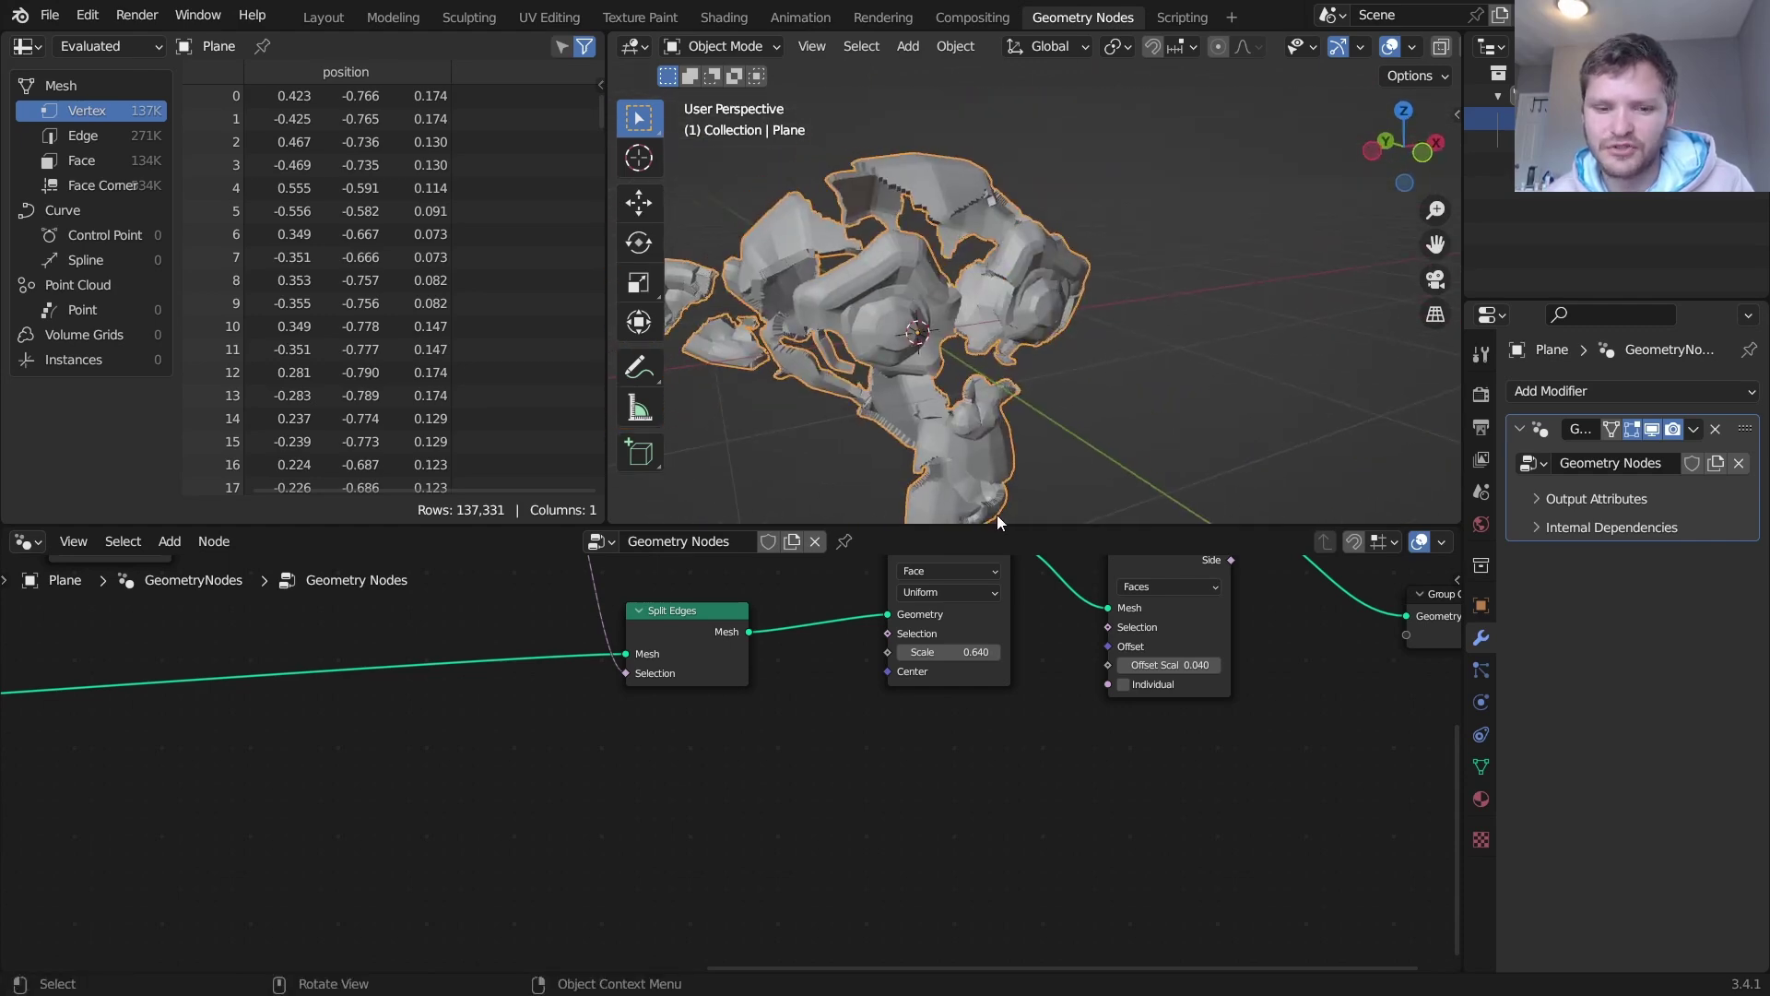
- Set the Scale Elements node's Scale back to 1.000
left_click_drag(921, 652, 950, 652, "shift")
left_click(950, 652)
key("Return")
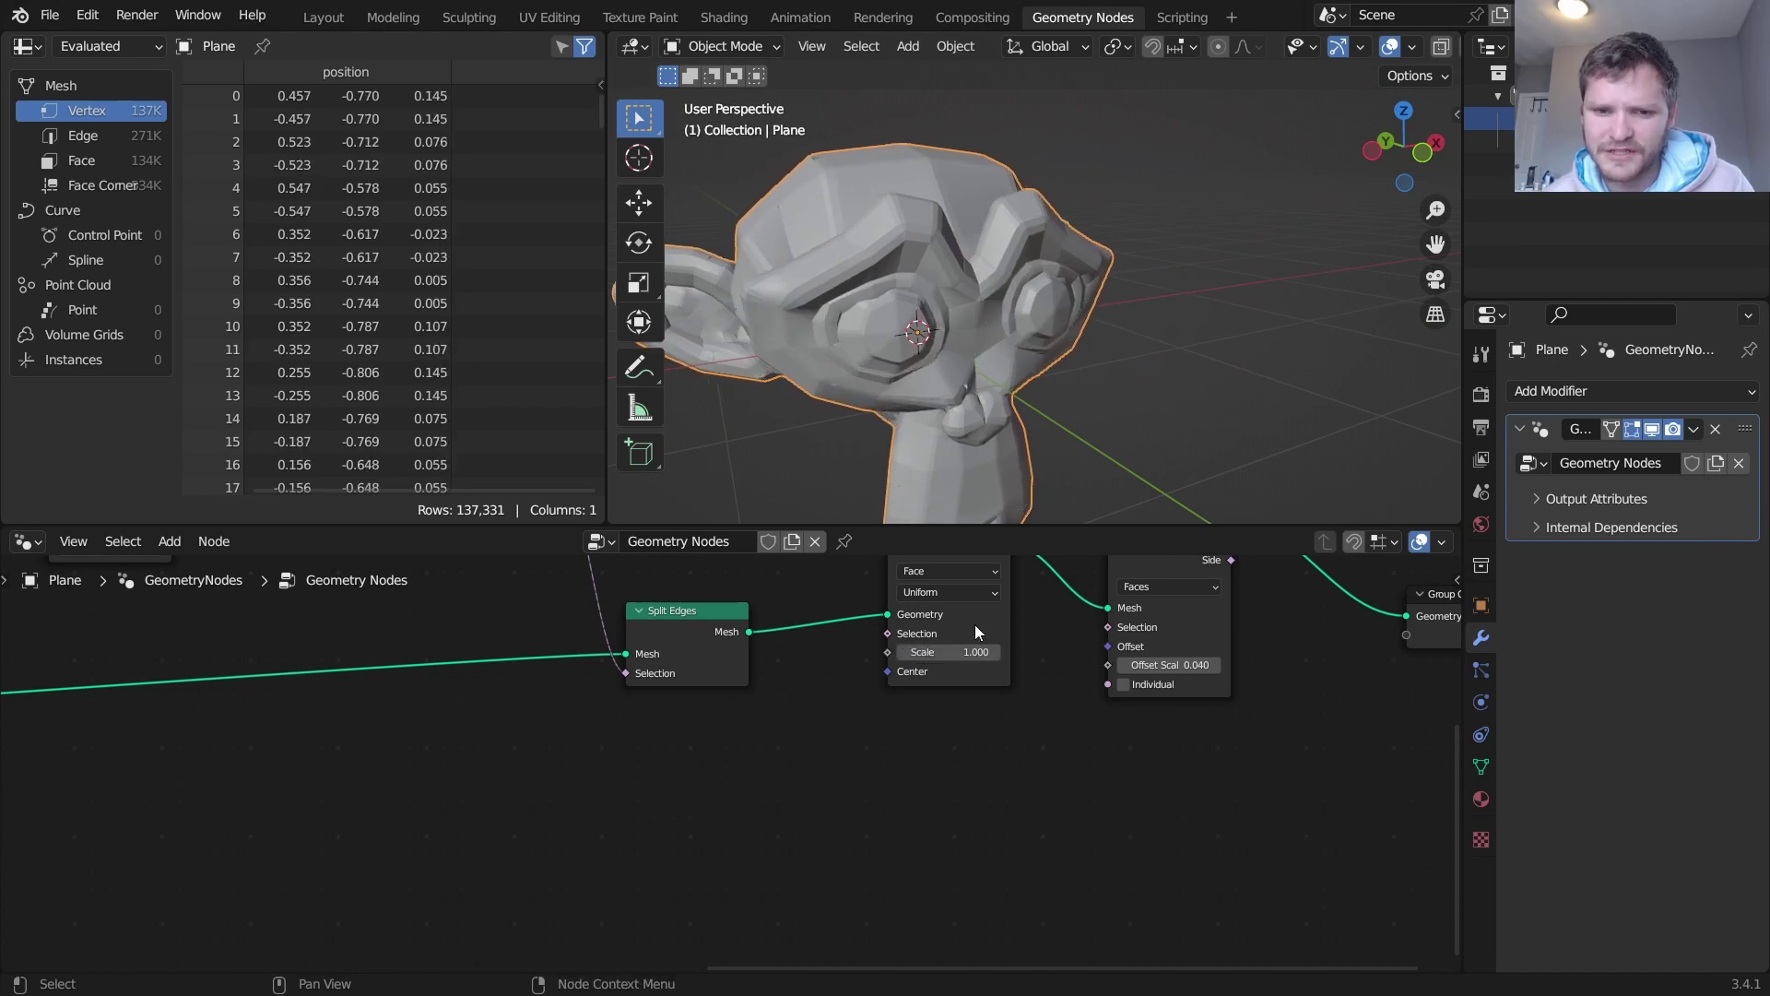
- Apply the Geometry Nodes modifier and separate the whole mesh by loose parts, returning to Object Mode
key("ctrl+a")
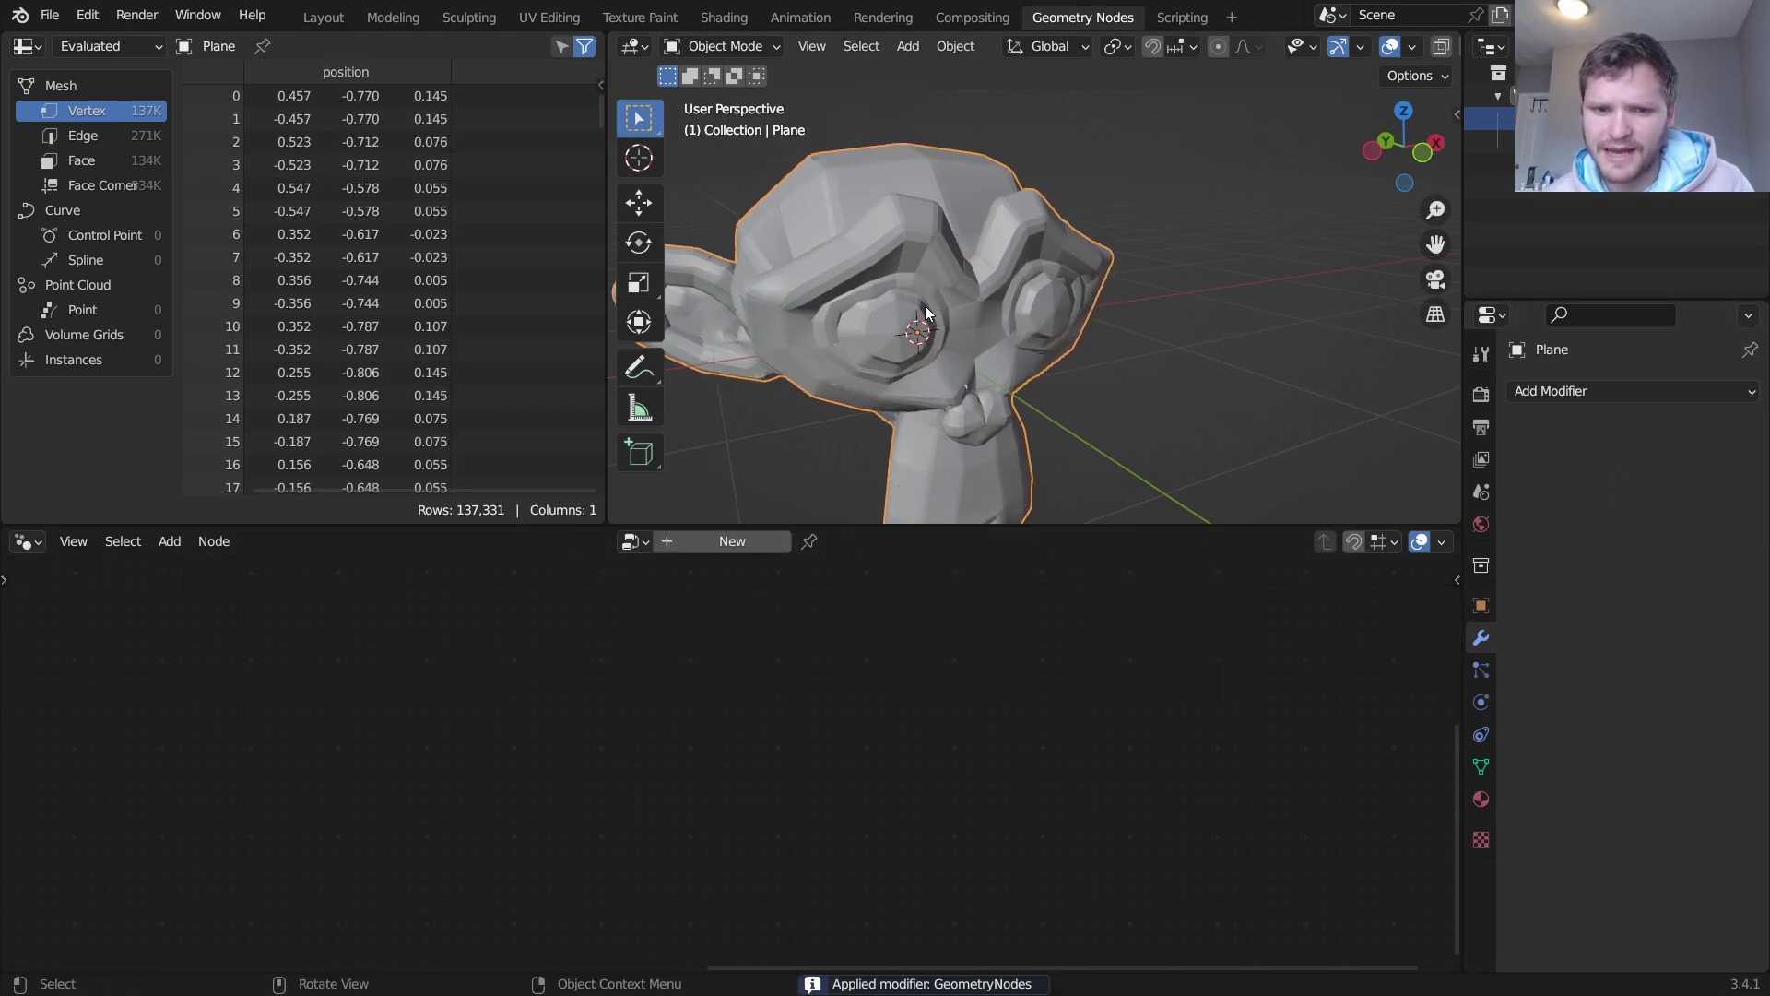
key("Tab")
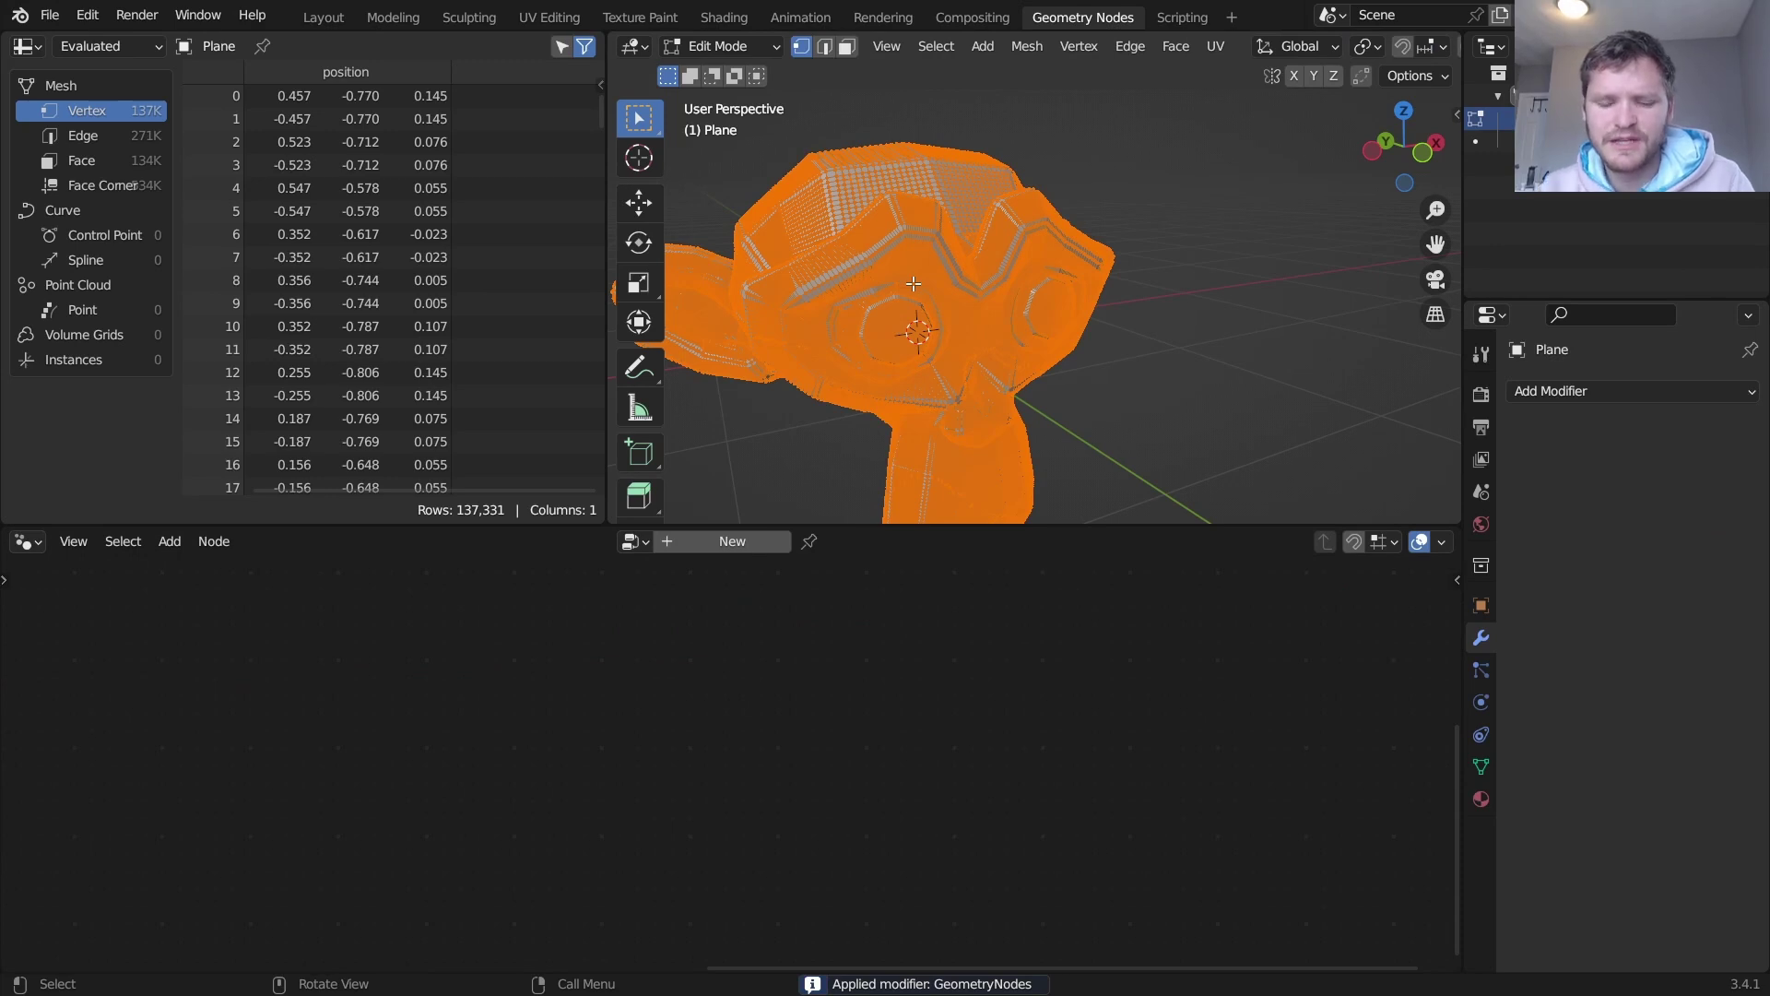
key("F3")
type("separ")
key("Down")
key("Down")
key("Down")
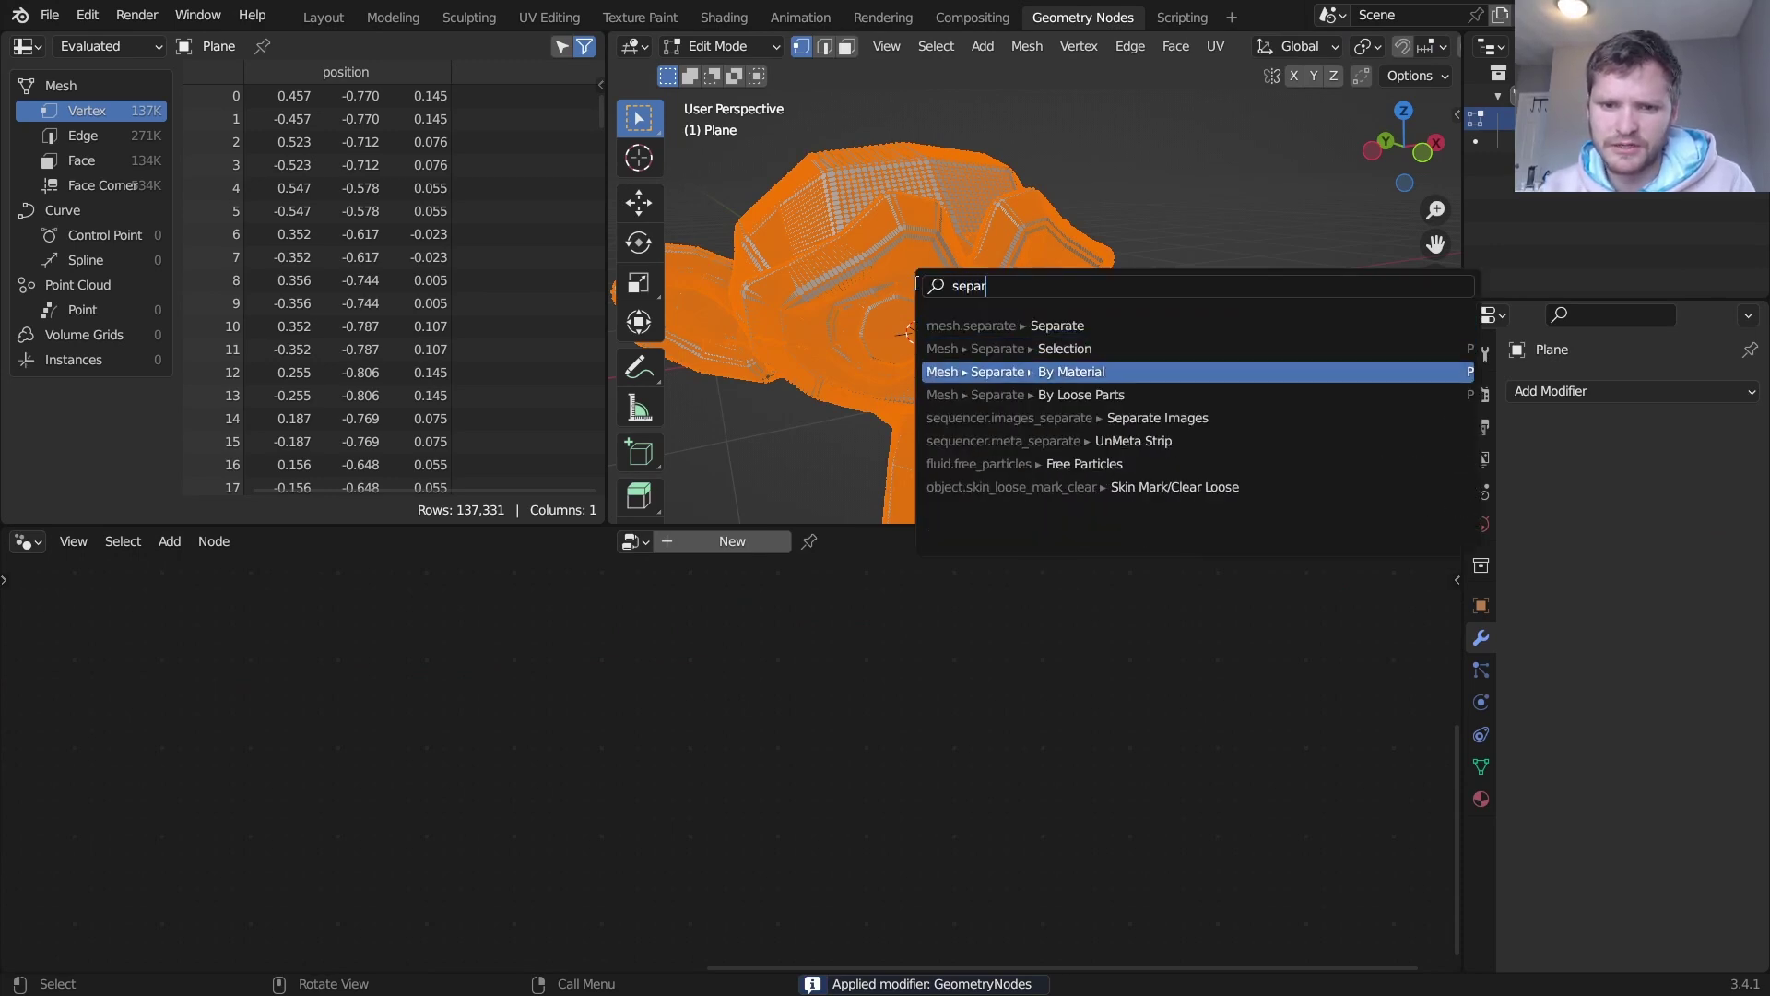
key("Return")
key("Tab")
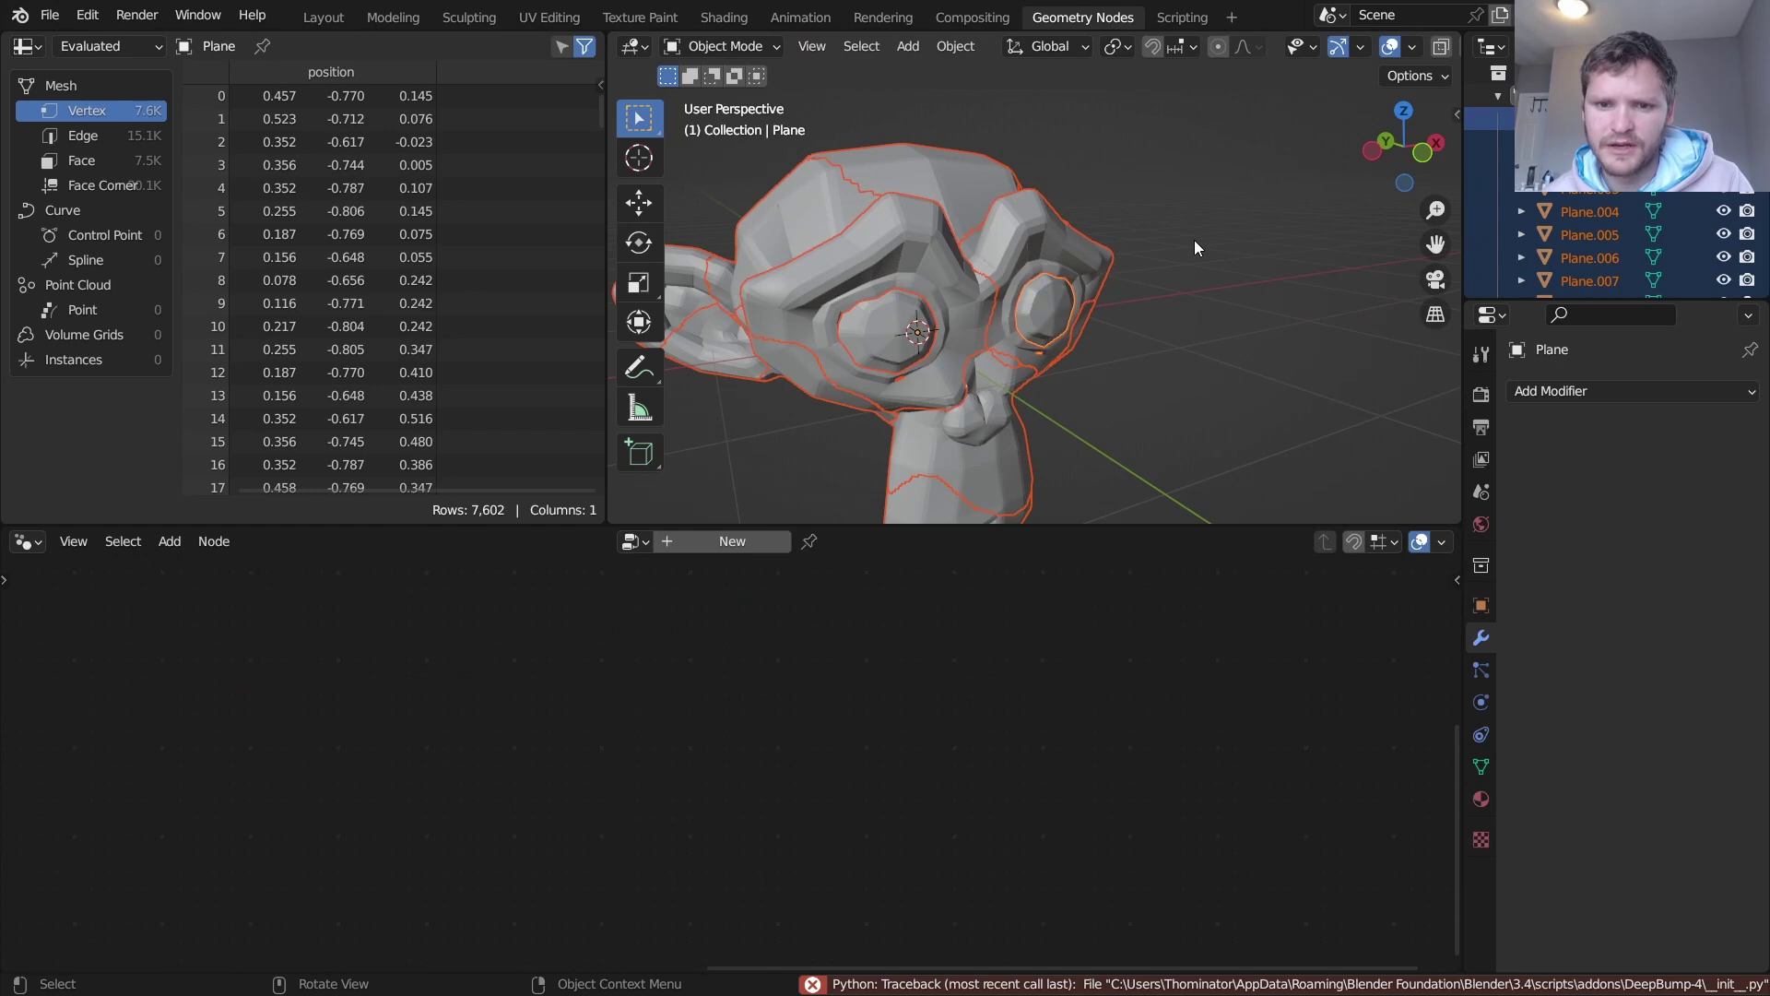
- Move the brow piece around one eye away from the monkey head, inspect it and undo the move
left_click(1027, 249)
key("g")
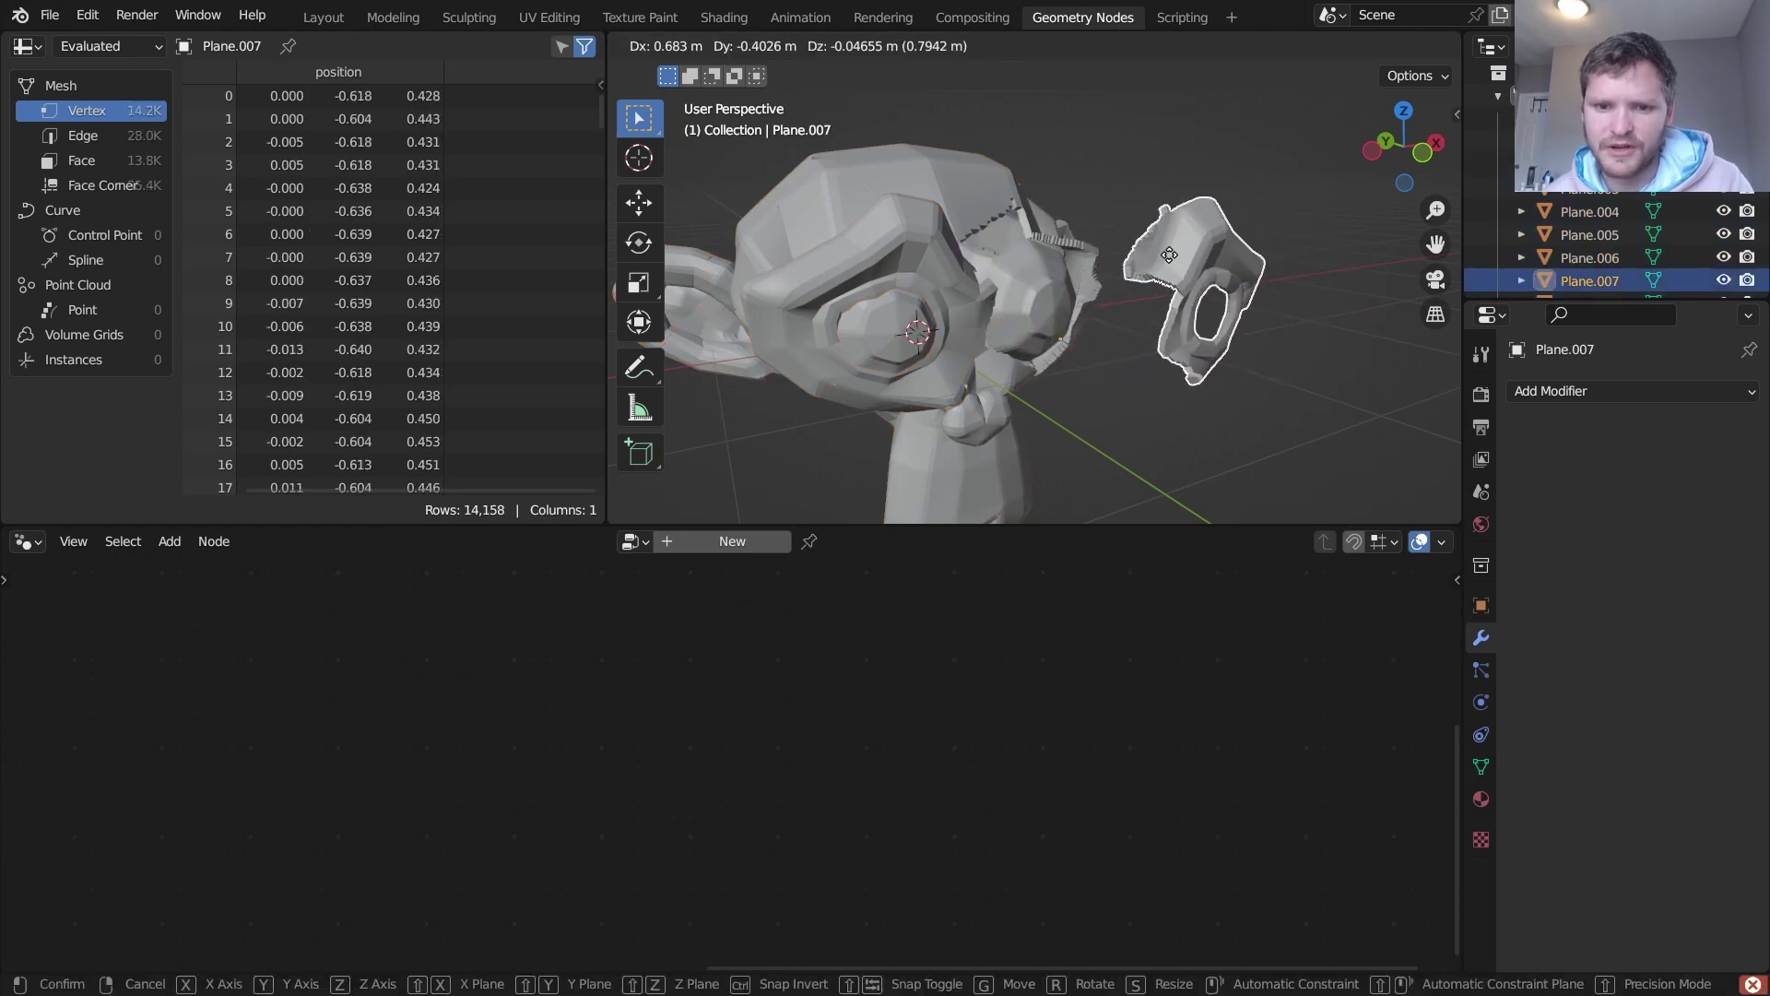
left_click(1169, 255)
middle_click_drag(1169, 255, 1055, 279)
key("ctrl+z")
- Try pulling the top and side pieces of the monkey's skull away from the head
left_click(946, 175)
key("g")
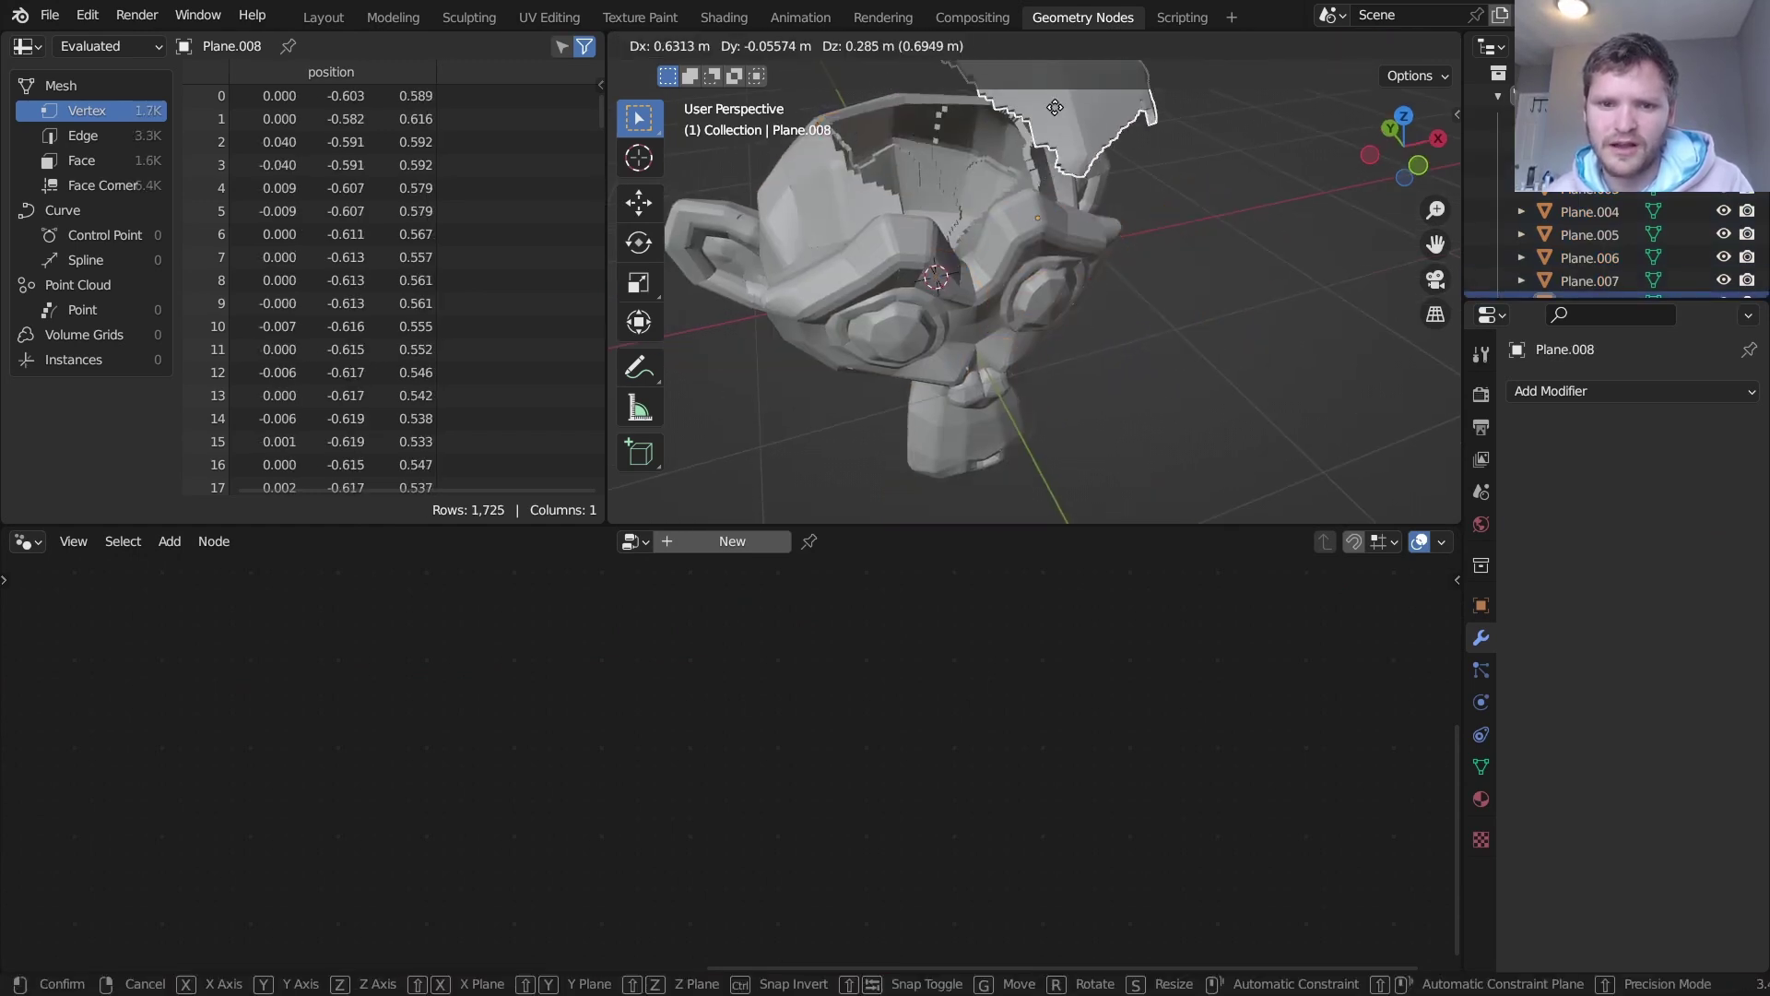
left_click(1066, 93)
left_click(811, 159)
key("g")
left_click(722, 157)
middle_click_drag(911, 235, 1015, 247)
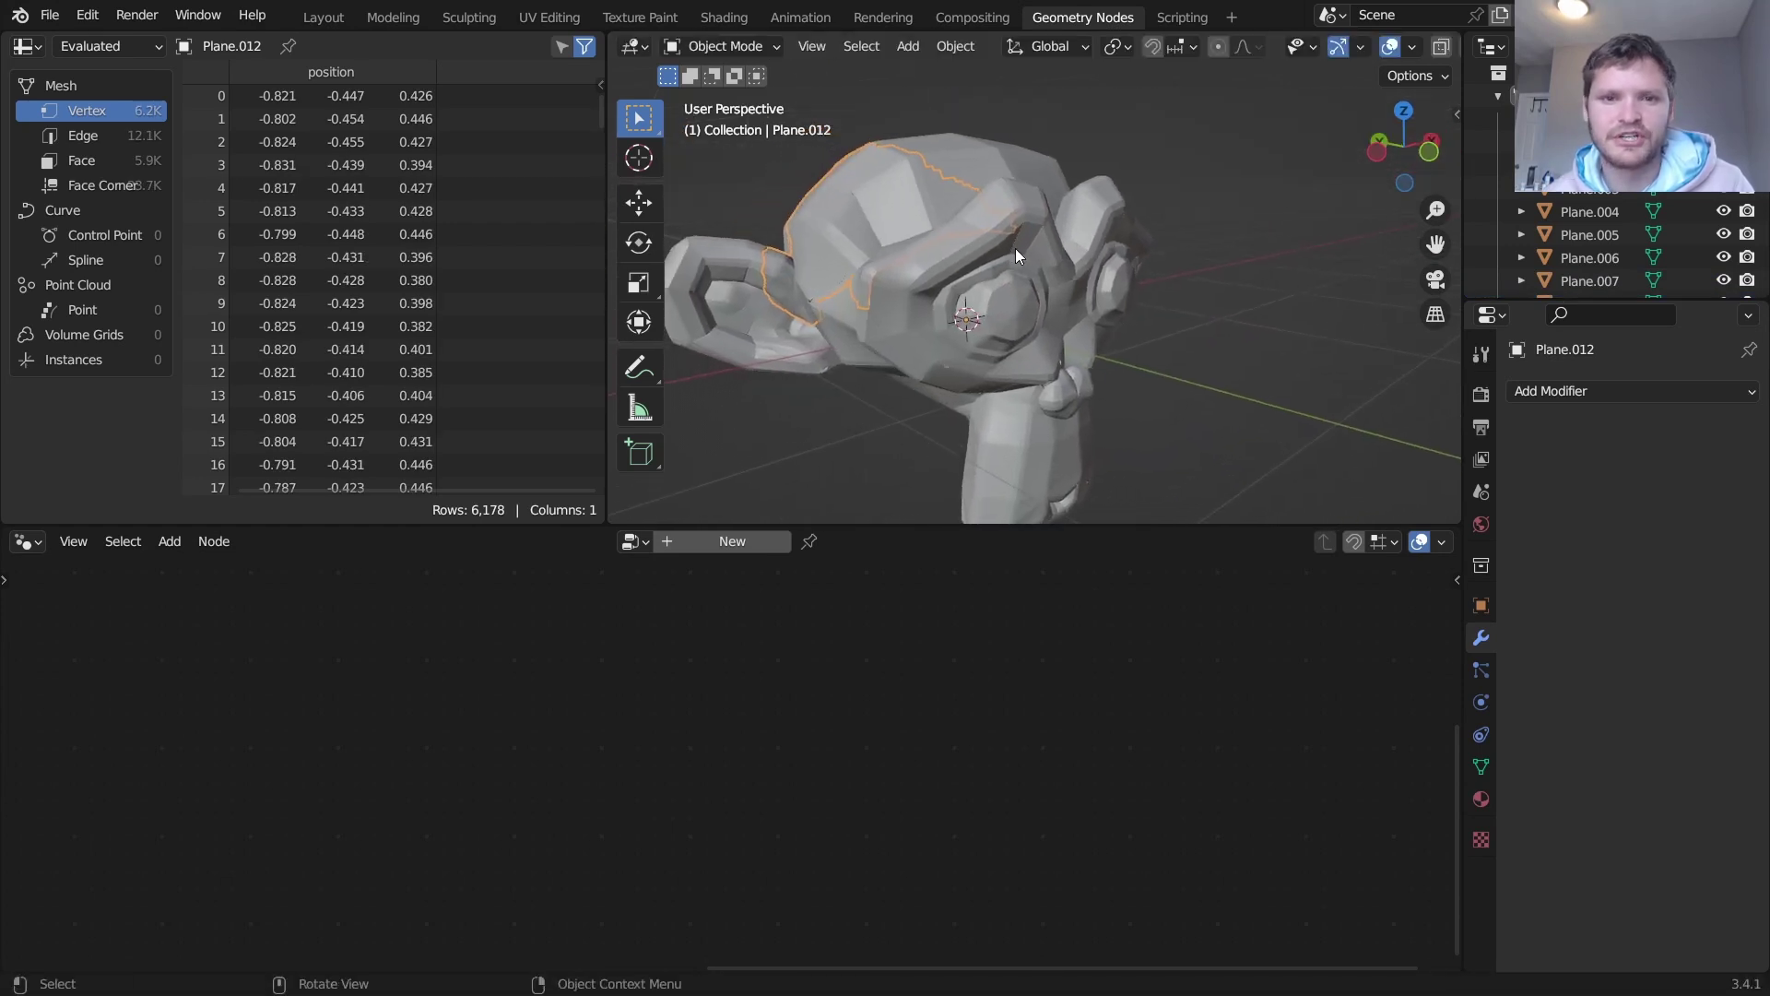
- Undo the loose-parts separation and the modifier application to restore the node setup on the Plane
left_click(1036, 295)
key("a")
key("Tab")
key("ctrl+z")
key("ctrl+z")
key("ctrl+z")
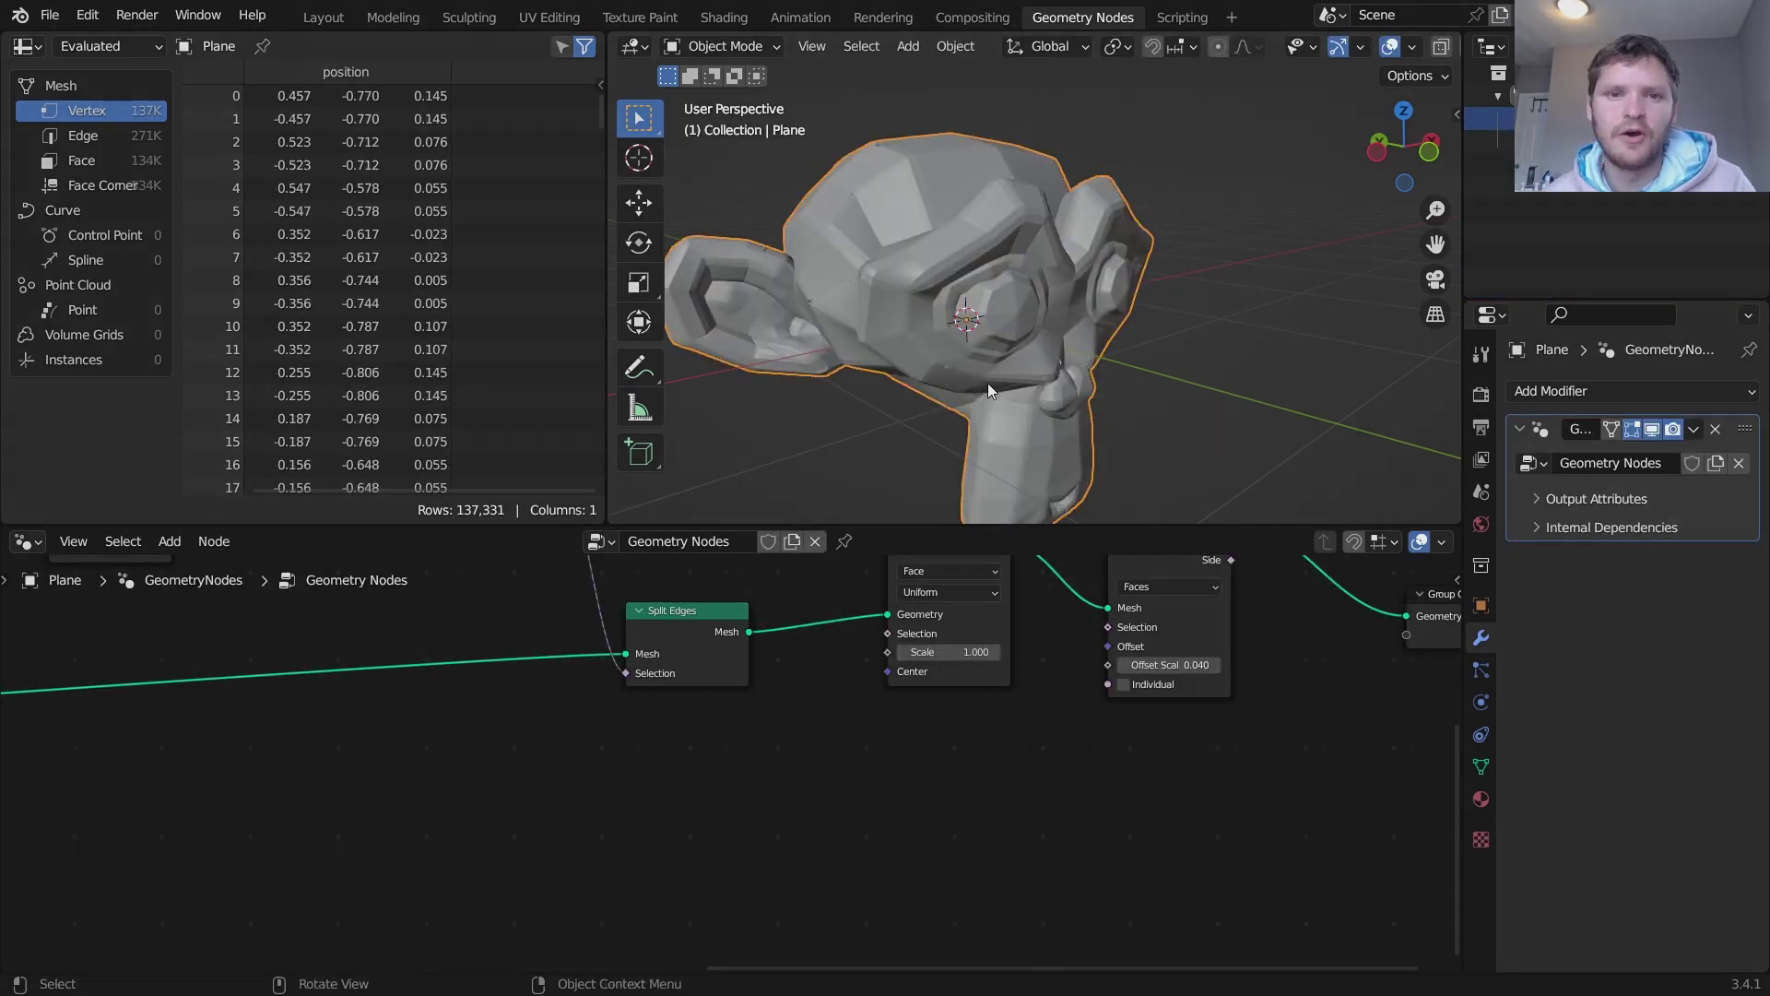